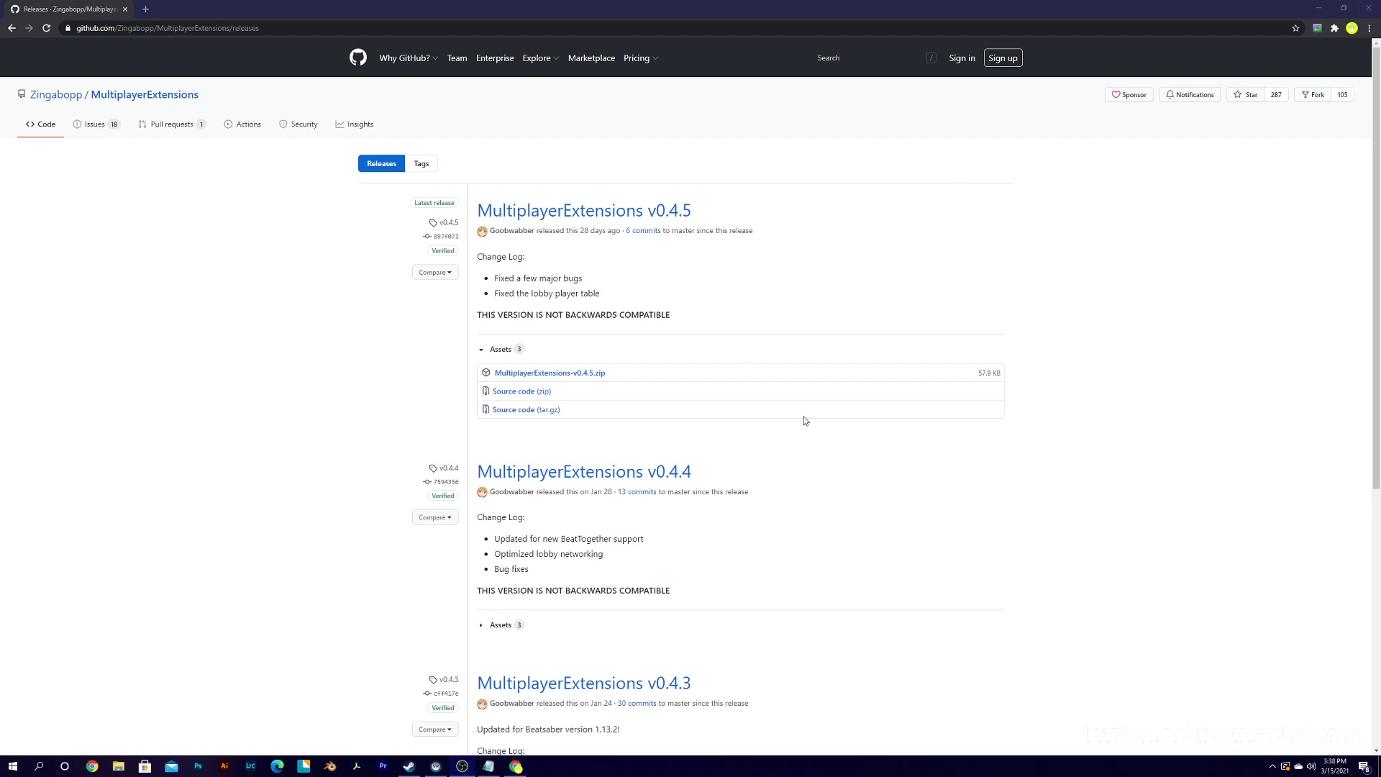
Check the v0.4.5 release entry, then show the Notepad note with the Mod Assistant and MultiplayerExtensions links.
{"action": "left_click_drag", "start_coordinate": [361, 212], "coordinate": [847, 475]}
{"action": "left_click", "coordinate": [846, 475]}
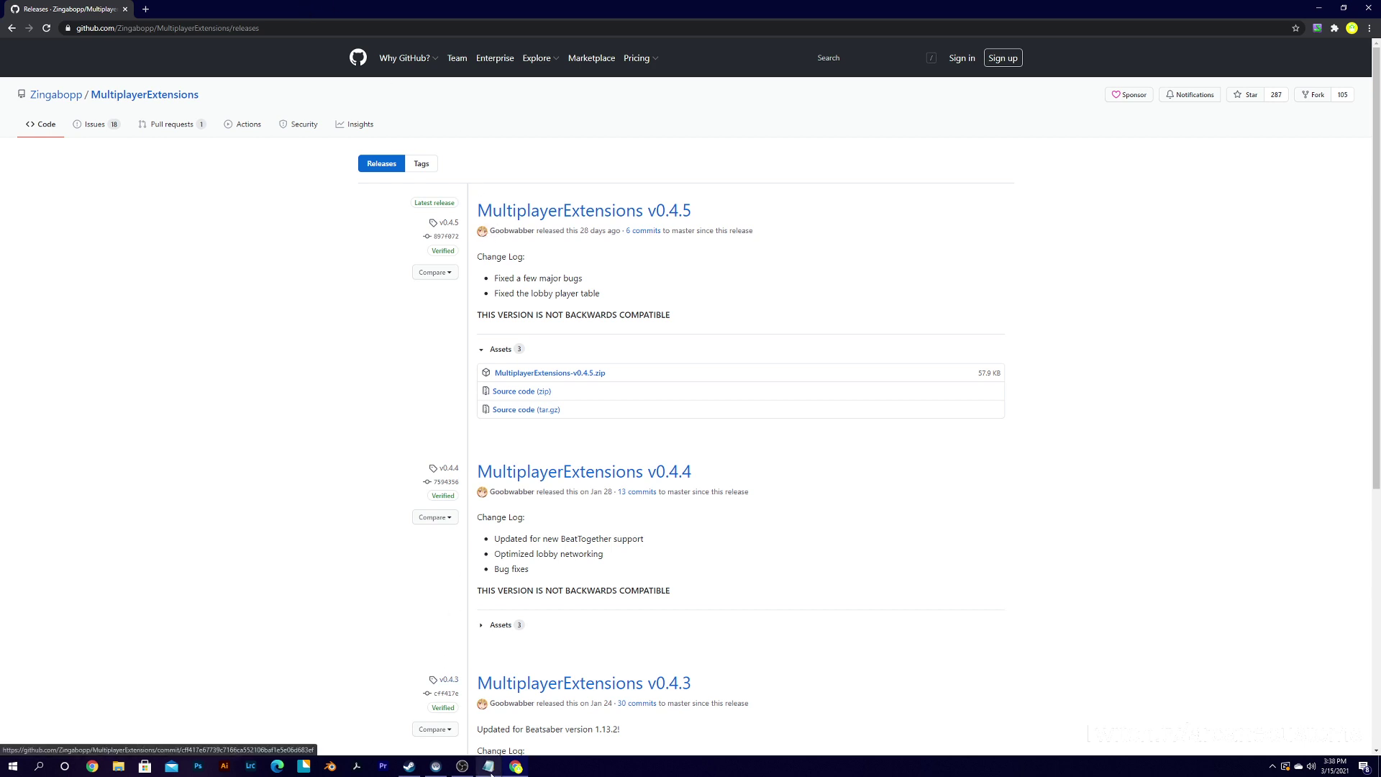
{"action": "left_click", "coordinate": [488, 766]}
{"action": "left_click", "coordinate": [453, 170]}
{"action": "left_click_drag", "start_coordinate": [679, 170], "coordinate": [320, 151]}
{"action": "left_click", "coordinate": [321, 151]}
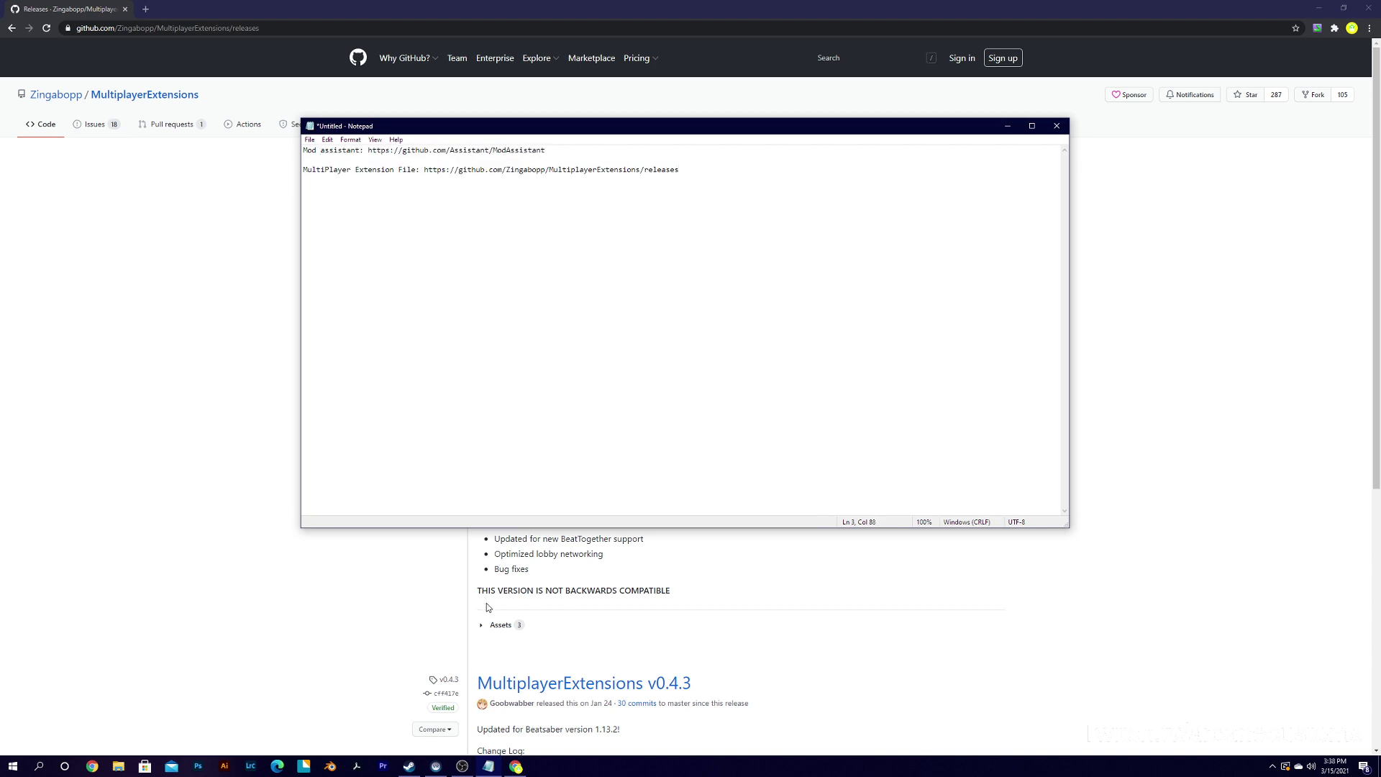
Uninstall Beat Saber from the Steam library via Manage > Uninstall and confirm.
{"action": "left_click", "coordinate": [1006, 126]}
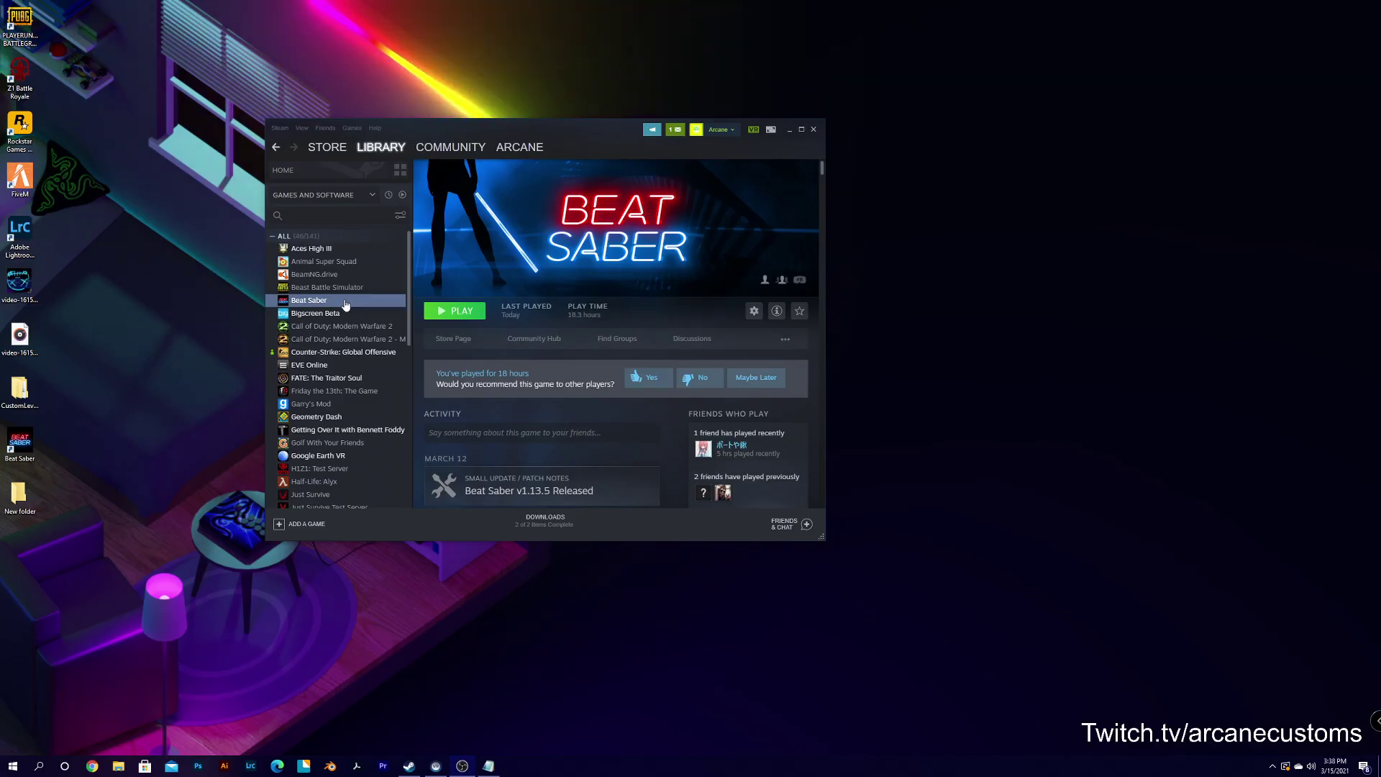
{"action": "right_click", "coordinate": [346, 302]}
{"action": "mouse_move", "coordinate": [370, 356]}
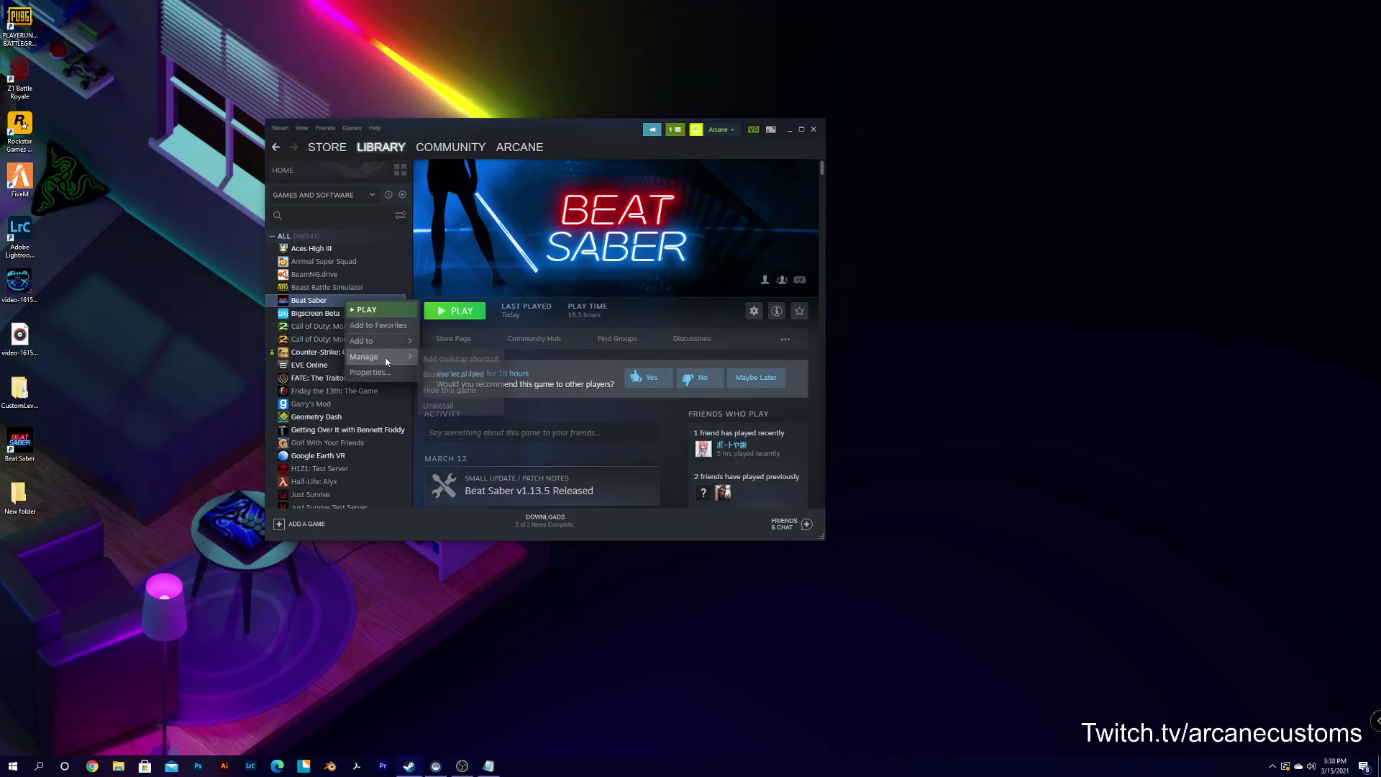
{"action": "left_click", "coordinate": [461, 407]}
{"action": "left_click", "coordinate": [467, 375]}
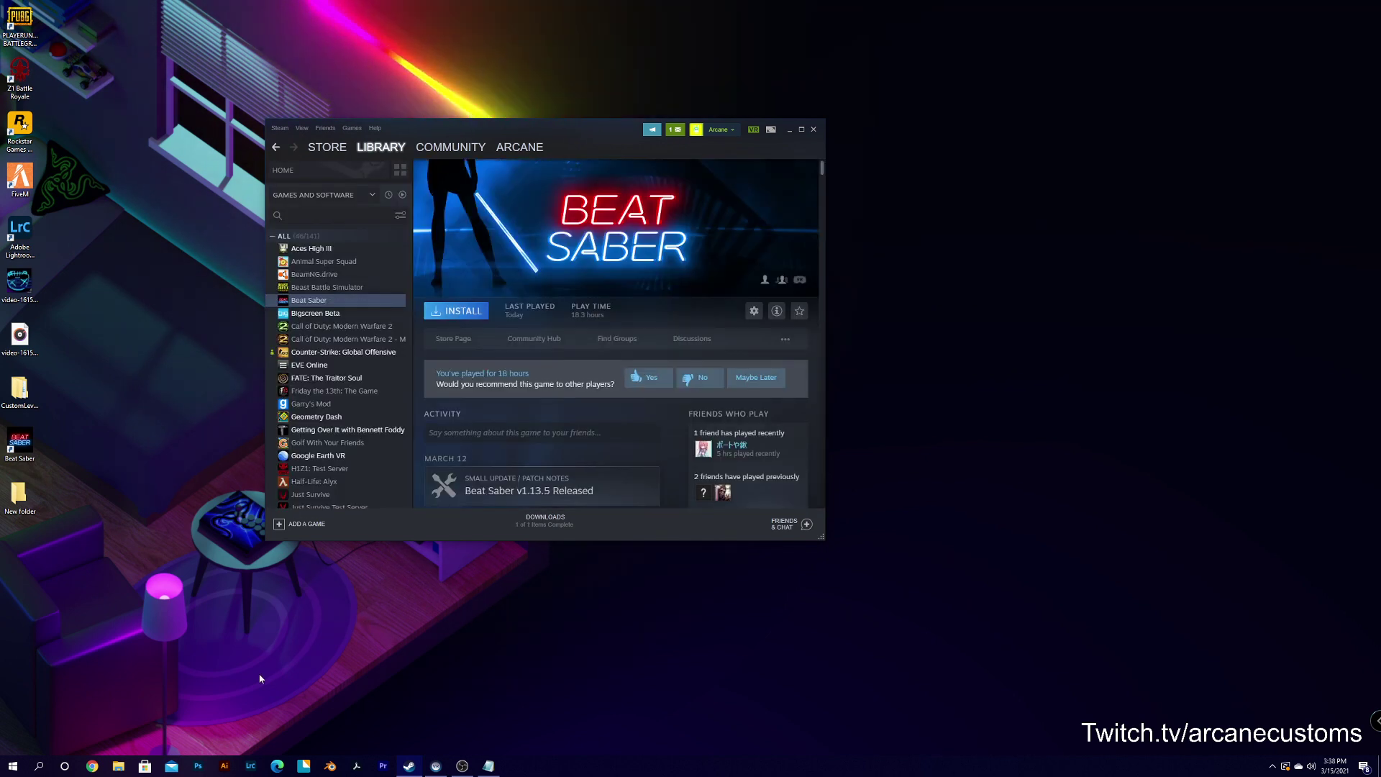
{"action": "left_click", "coordinate": [119, 764]}
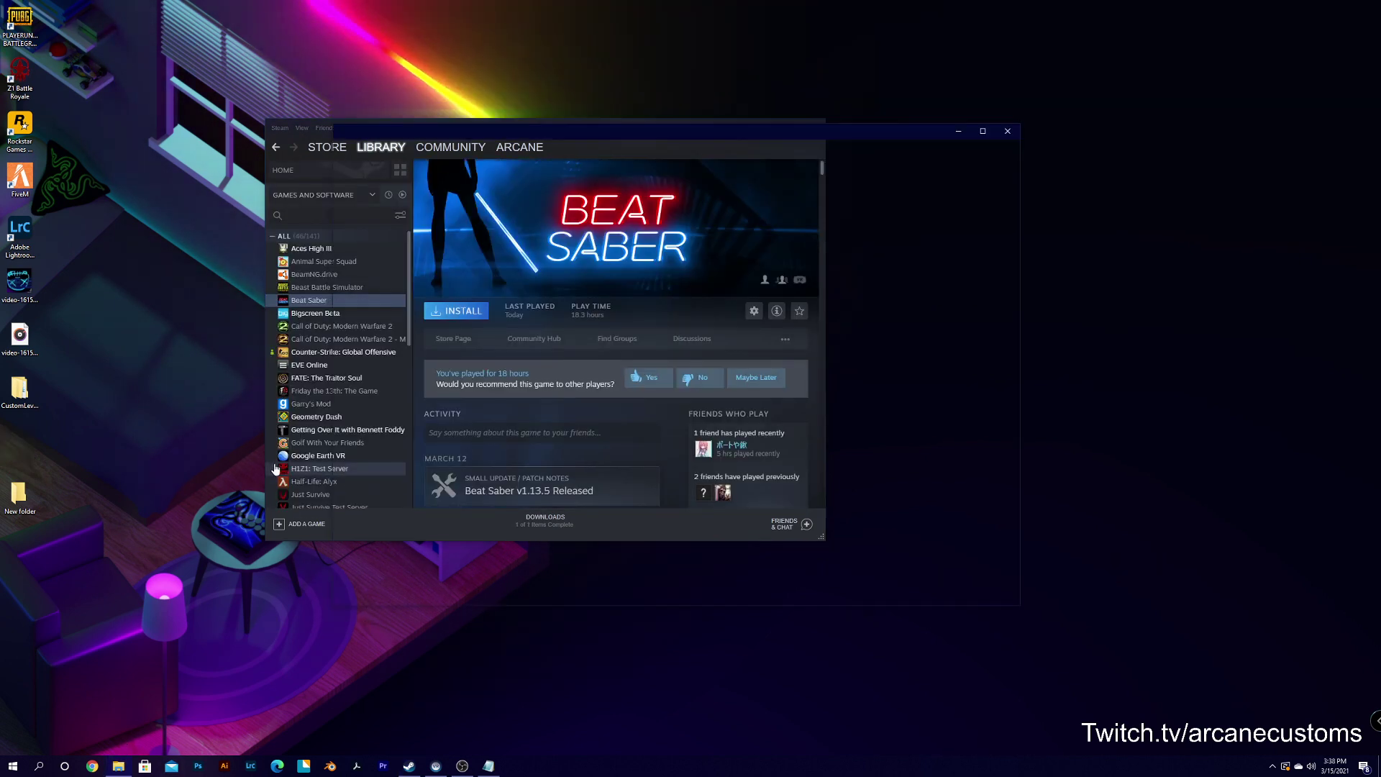
Browse in File Explorer to D:\SteamLibrary\steamapps\common\Beat Saber.
{"action": "scroll", "coordinate": [305, 402], "scroll_direction": "down", "scroll_amount": 8}
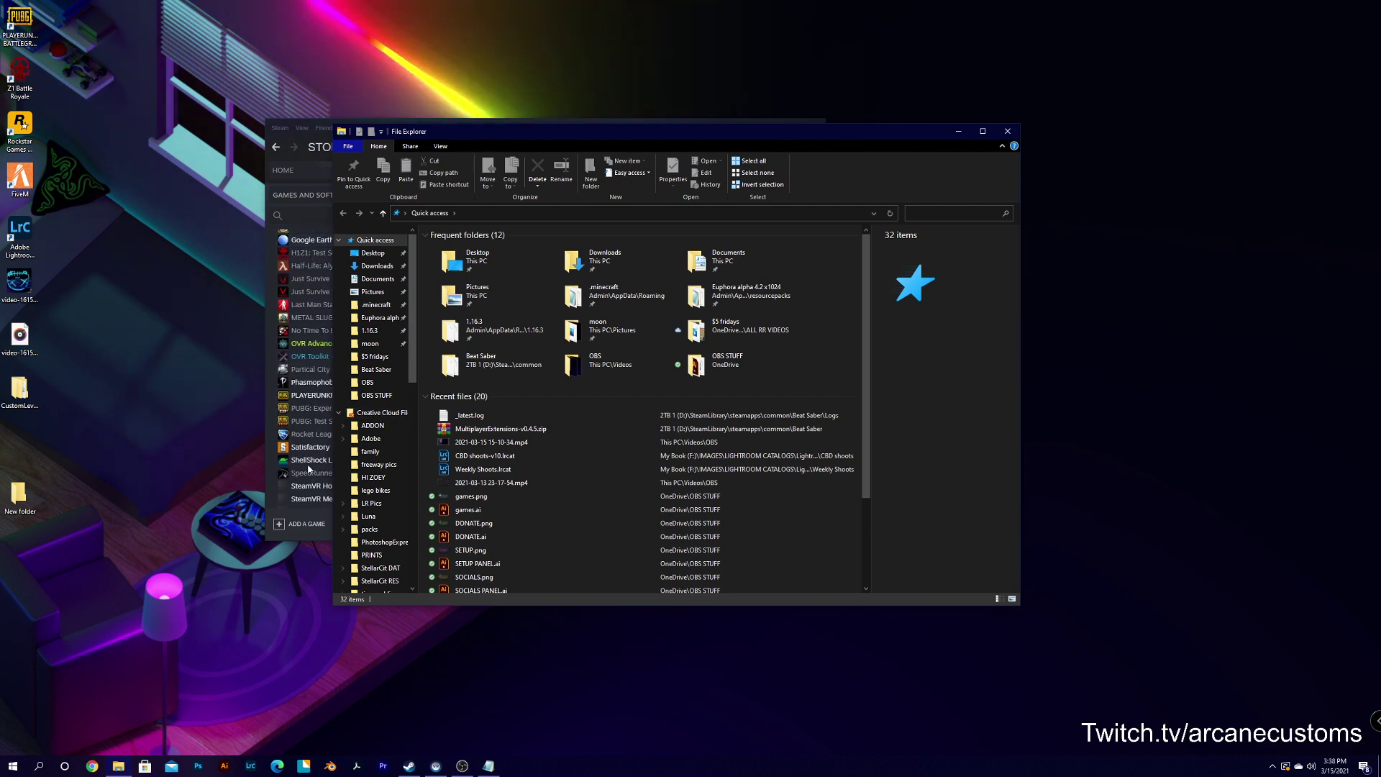
{"action": "scroll", "coordinate": [350, 479], "scroll_direction": "down", "scroll_amount": 3}
{"action": "scroll", "coordinate": [360, 496], "scroll_direction": "down", "scroll_amount": 10}
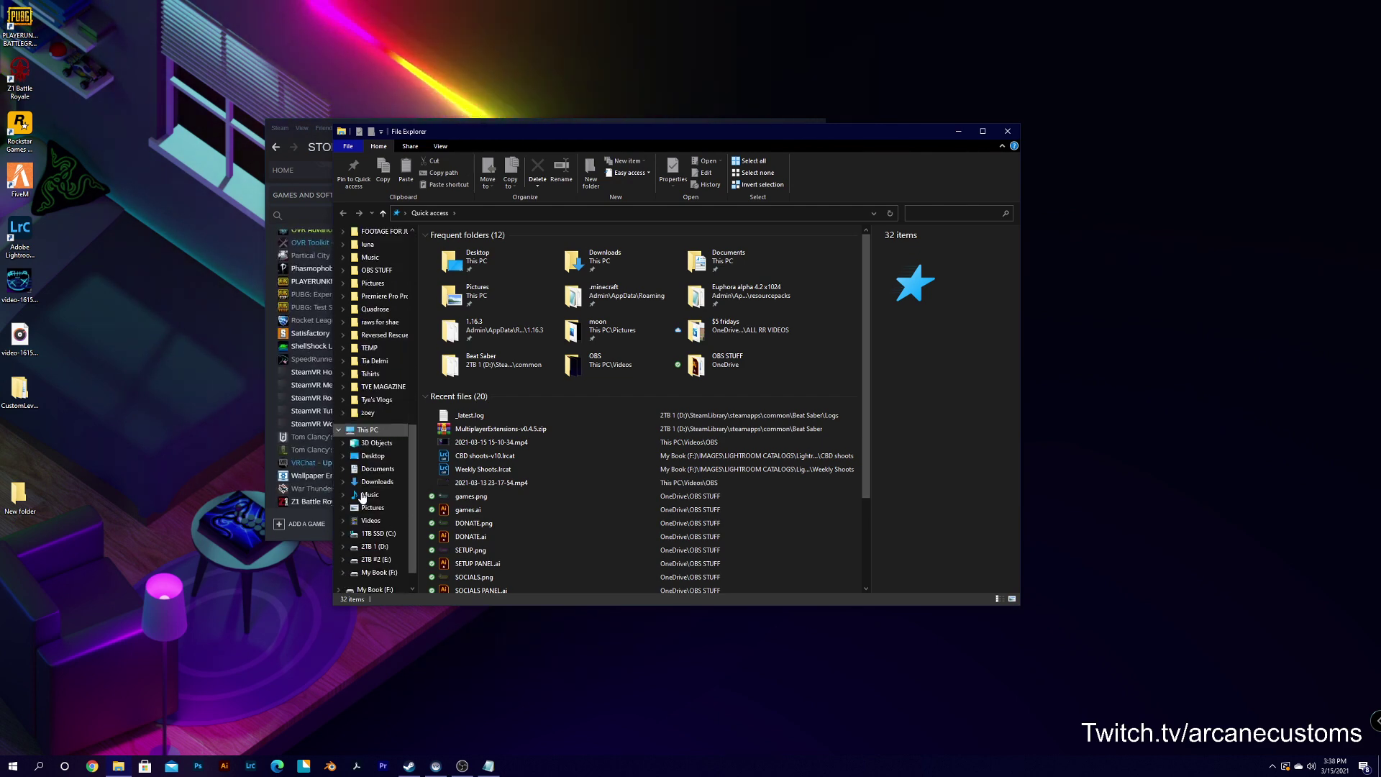
{"action": "left_click", "coordinate": [375, 520]}
{"action": "scroll", "coordinate": [607, 440], "scroll_direction": "down", "scroll_amount": 3}
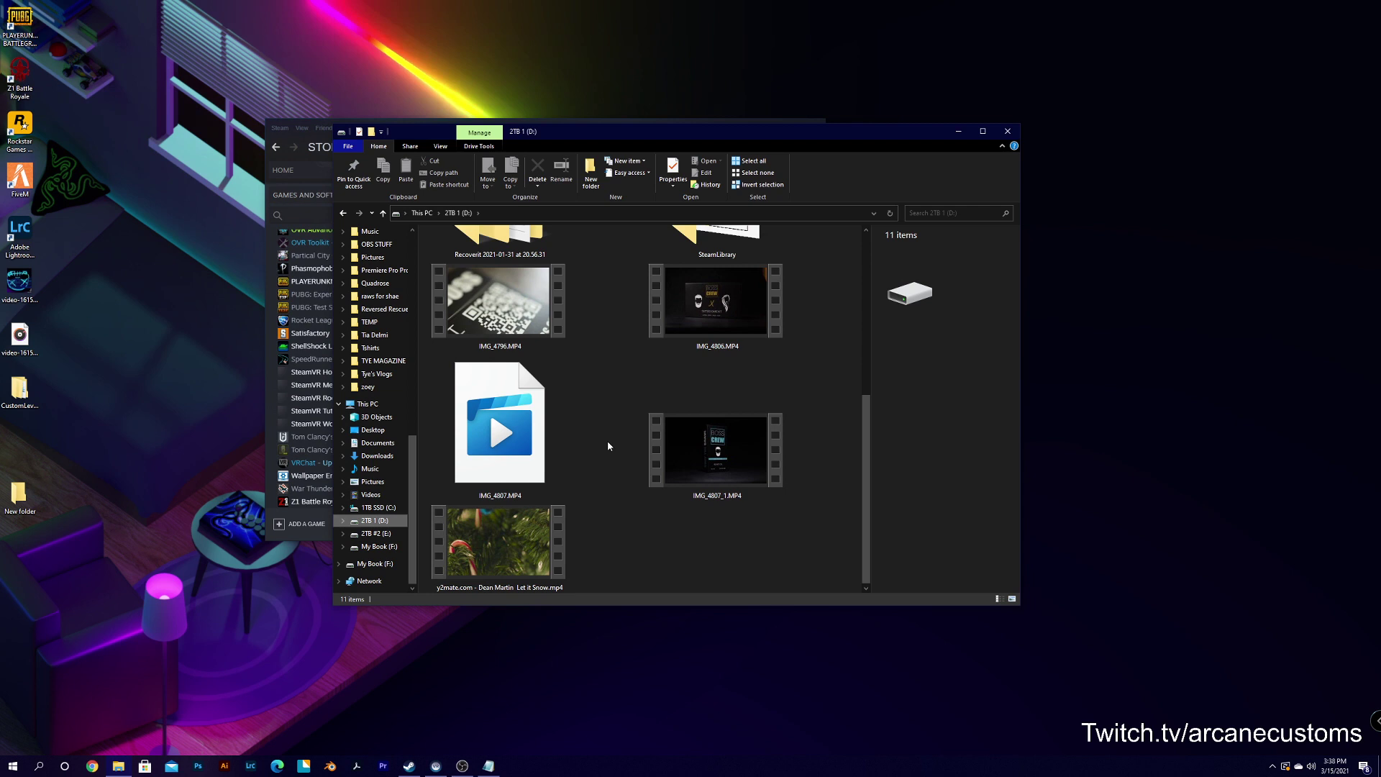
{"action": "double_click", "coordinate": [715, 302]}
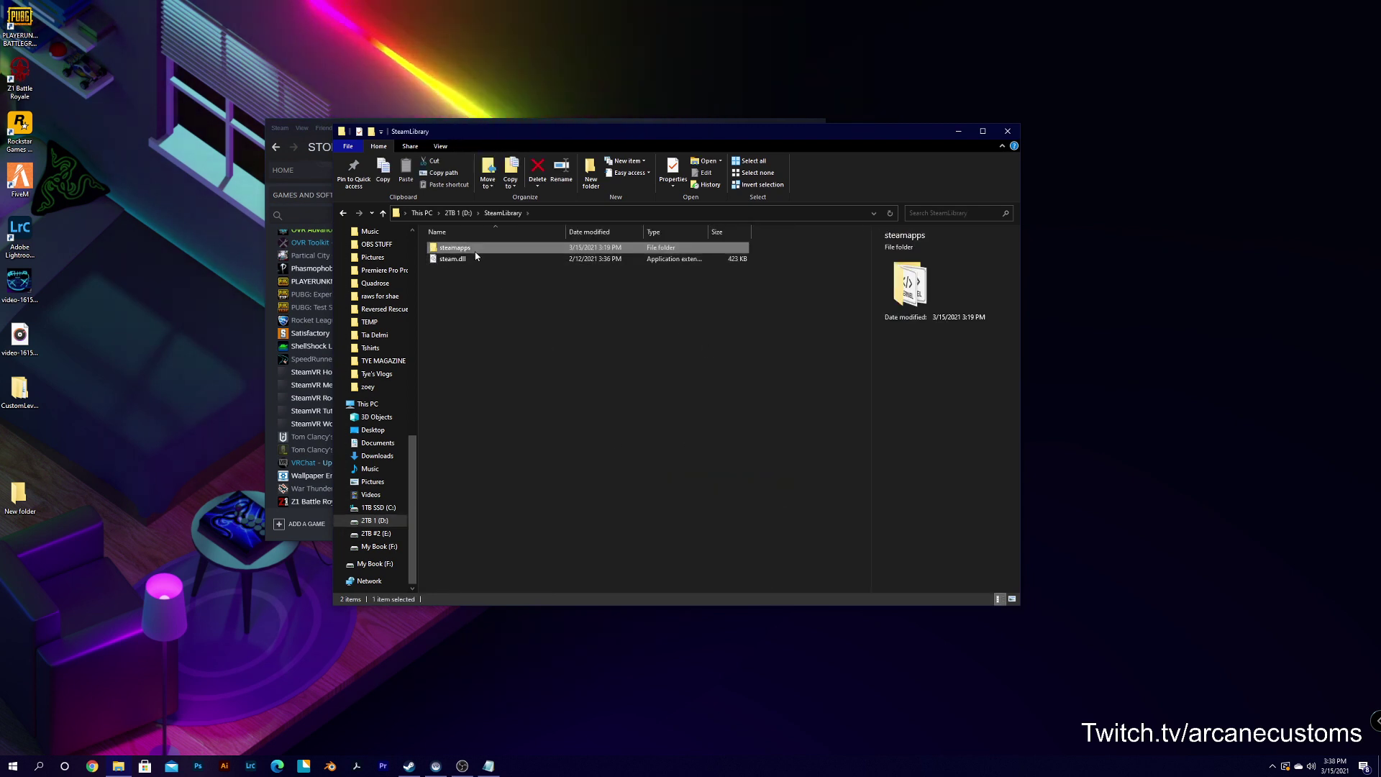
{"action": "double_click", "coordinate": [471, 249]}
{"action": "double_click", "coordinate": [461, 247]}
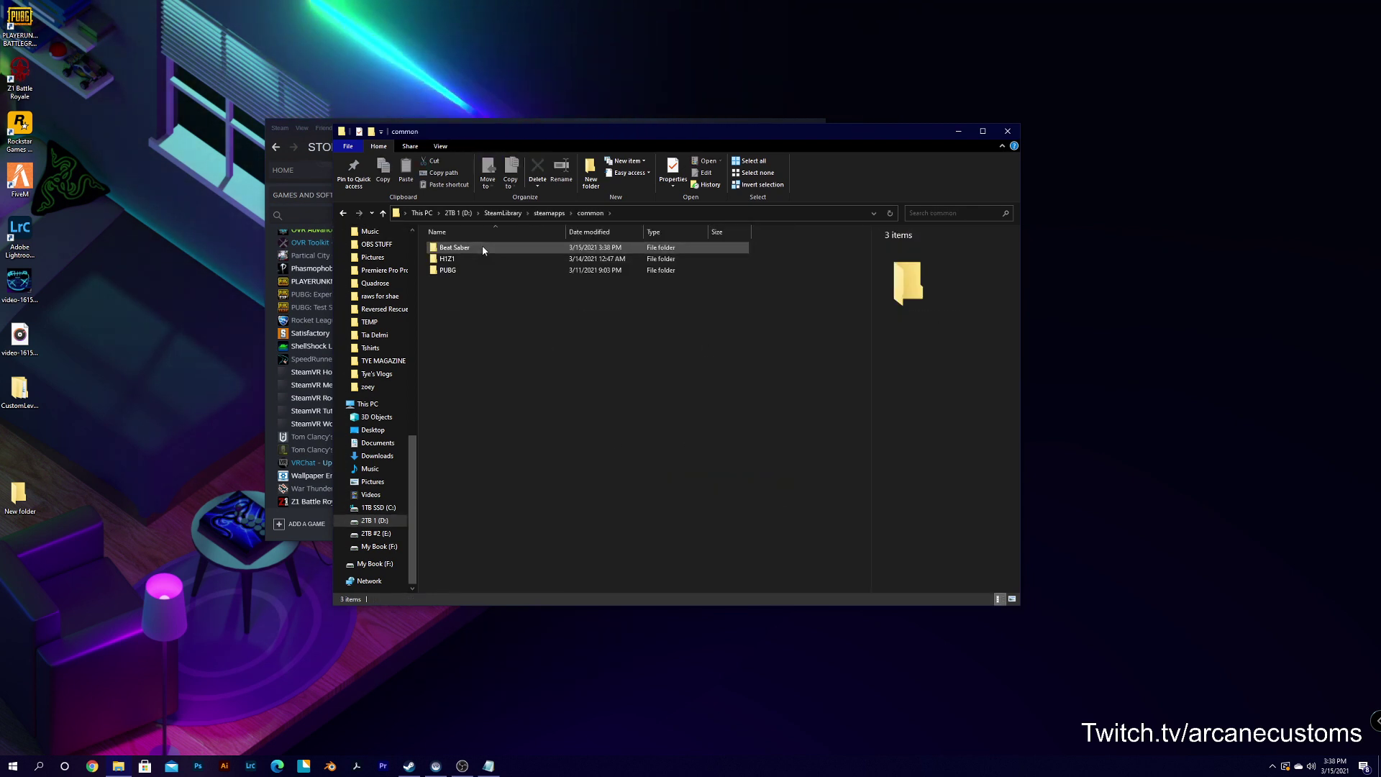
{"action": "double_click", "coordinate": [482, 246]}
Delete all 13 leftover items in the Beat Saber folder and confirm it is empty.
{"action": "left_click_drag", "start_coordinate": [493, 430], "coordinate": [464, 250]}
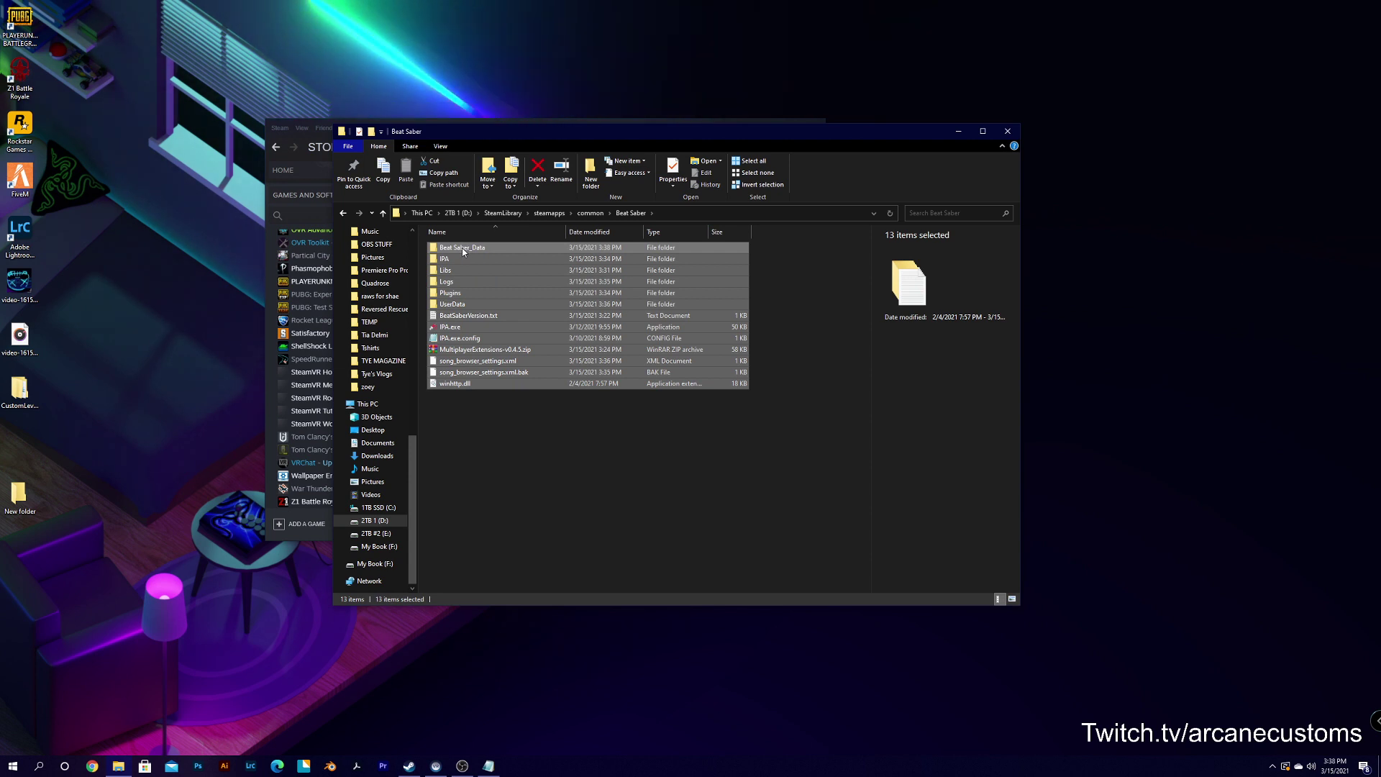
{"action": "key", "text": "Delete"}
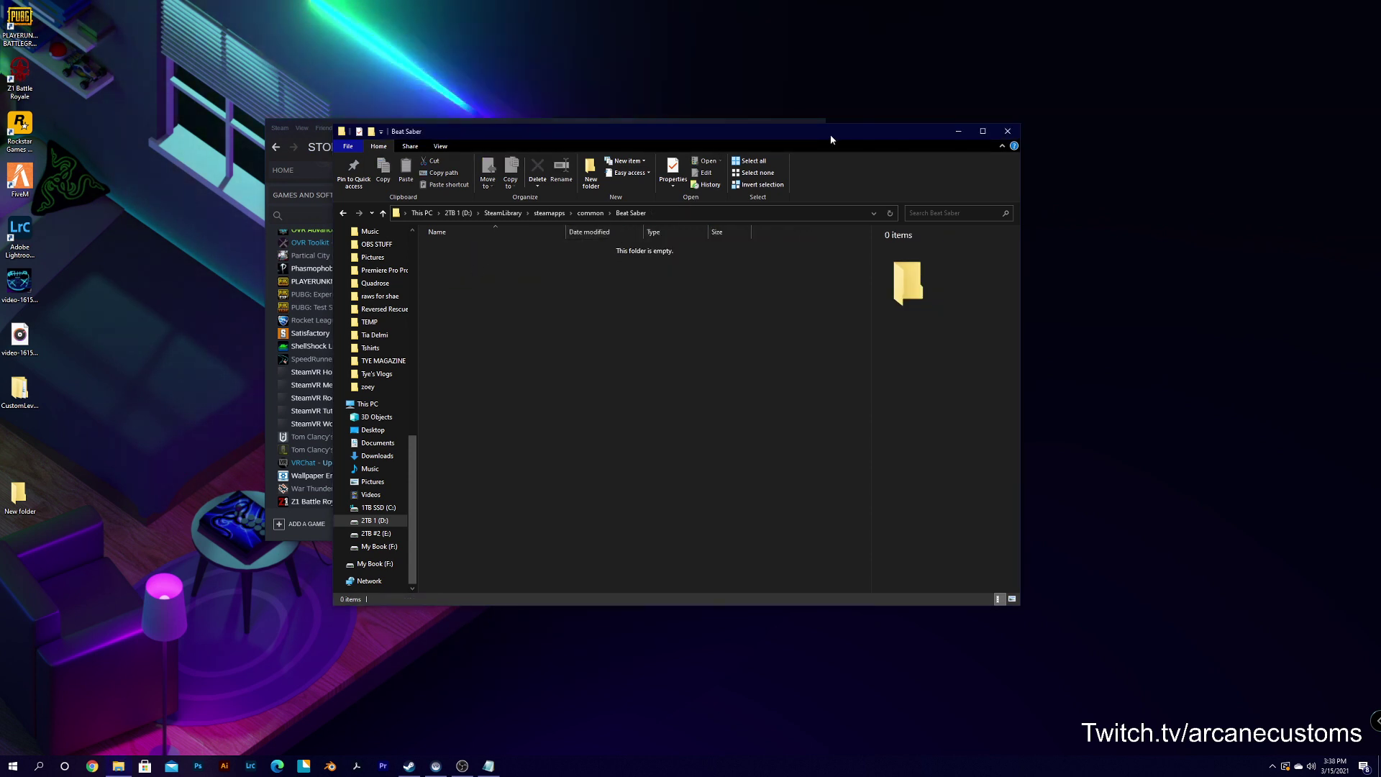
{"action": "left_click_drag", "start_coordinate": [830, 133], "coordinate": [783, 171]}
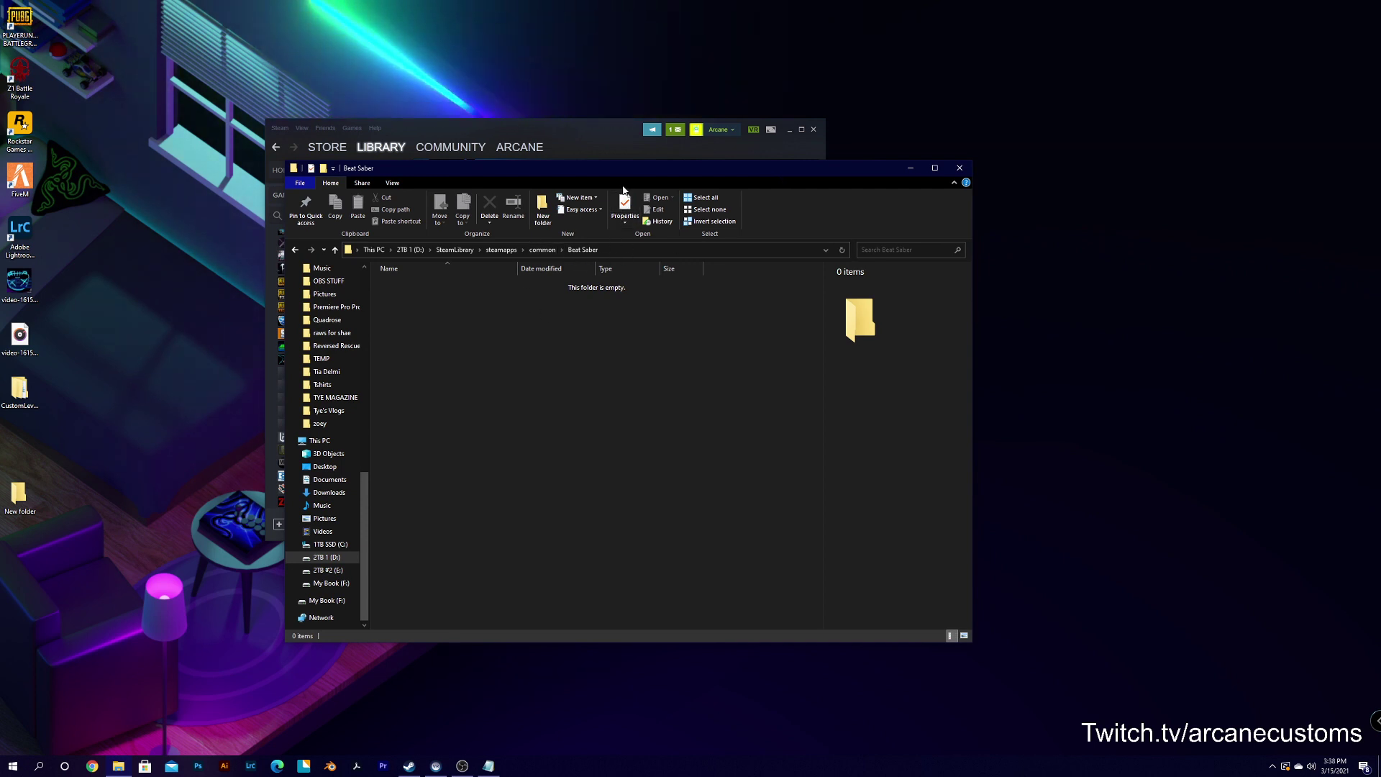
{"action": "left_click", "coordinate": [542, 250]}
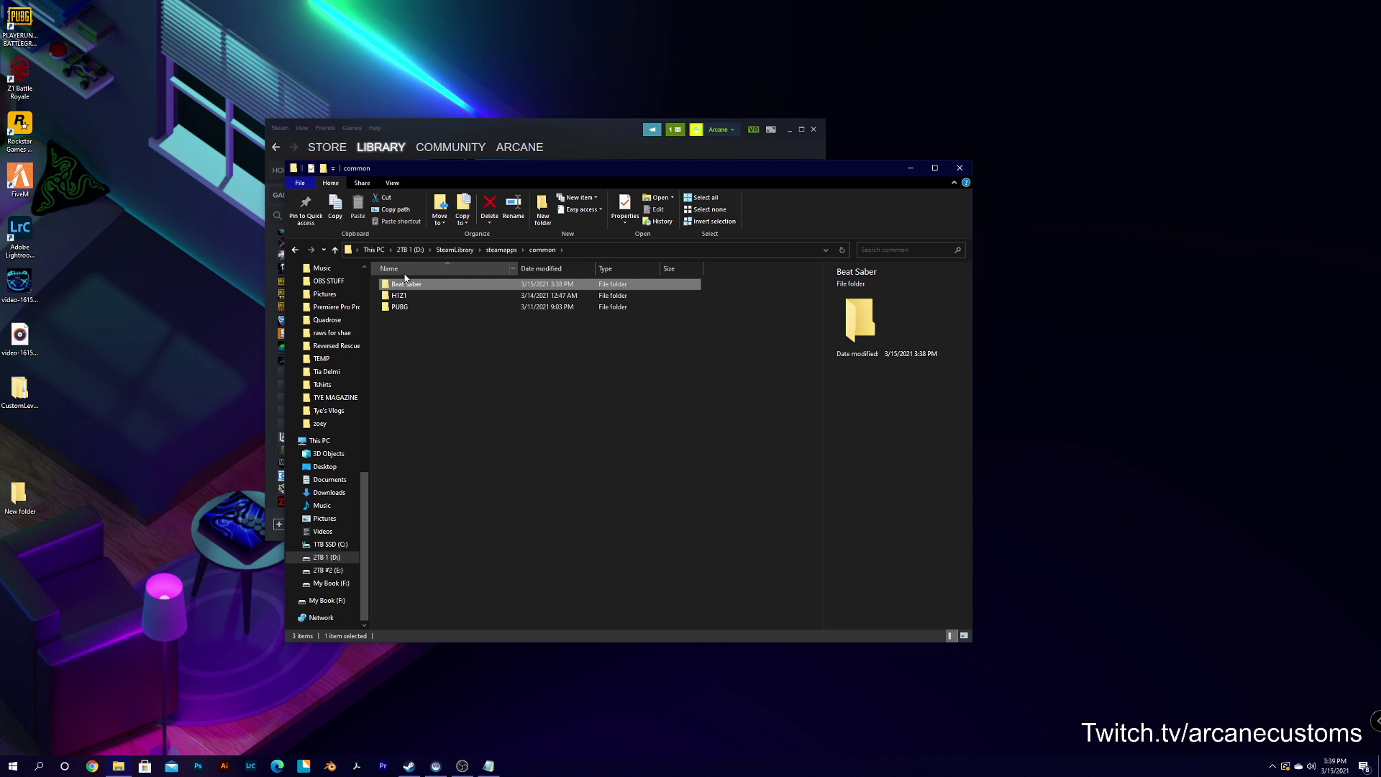
{"action": "double_click", "coordinate": [402, 285]}
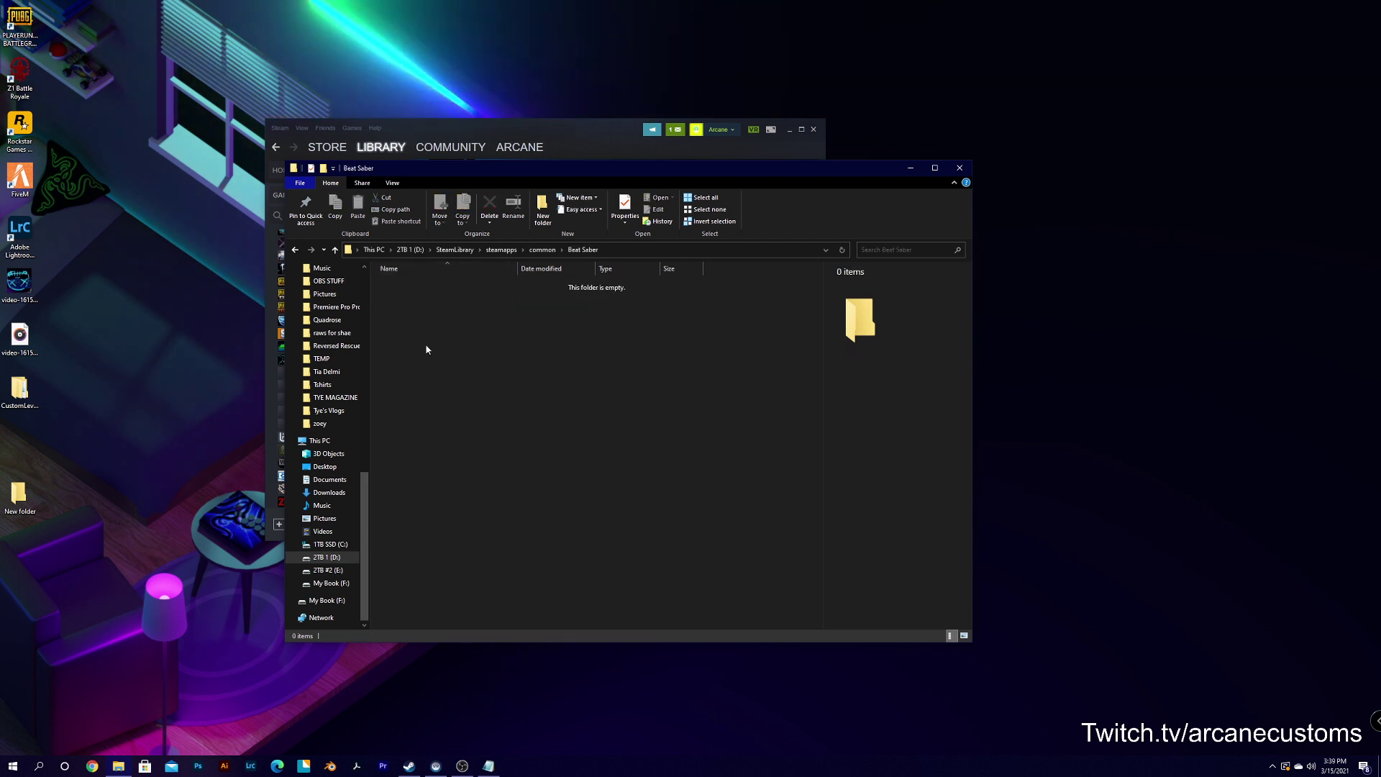
{"action": "left_click_drag", "start_coordinate": [941, 169], "coordinate": [1075, 180]}
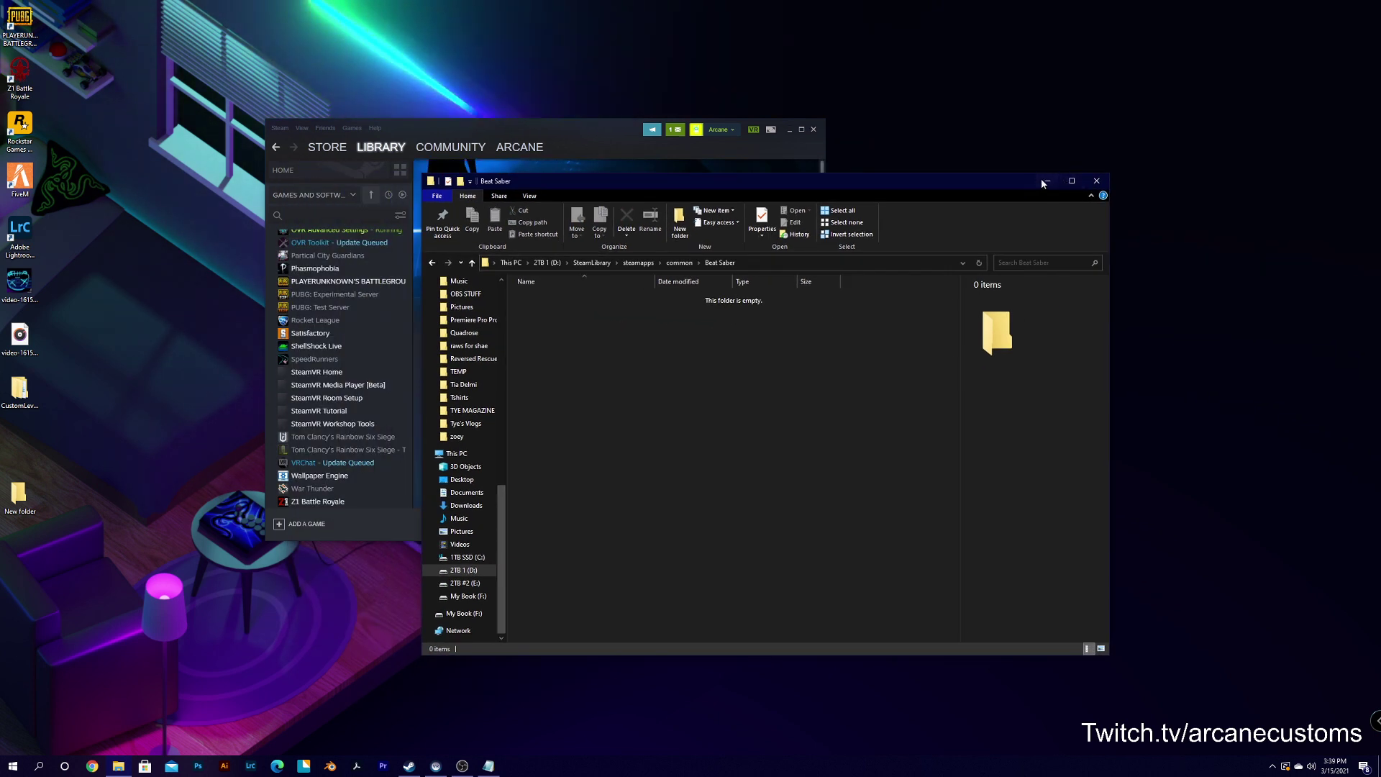
Reinstall Beat Saber from its Steam library page, starting the 503 MB download.
{"action": "left_click", "coordinate": [1047, 180]}
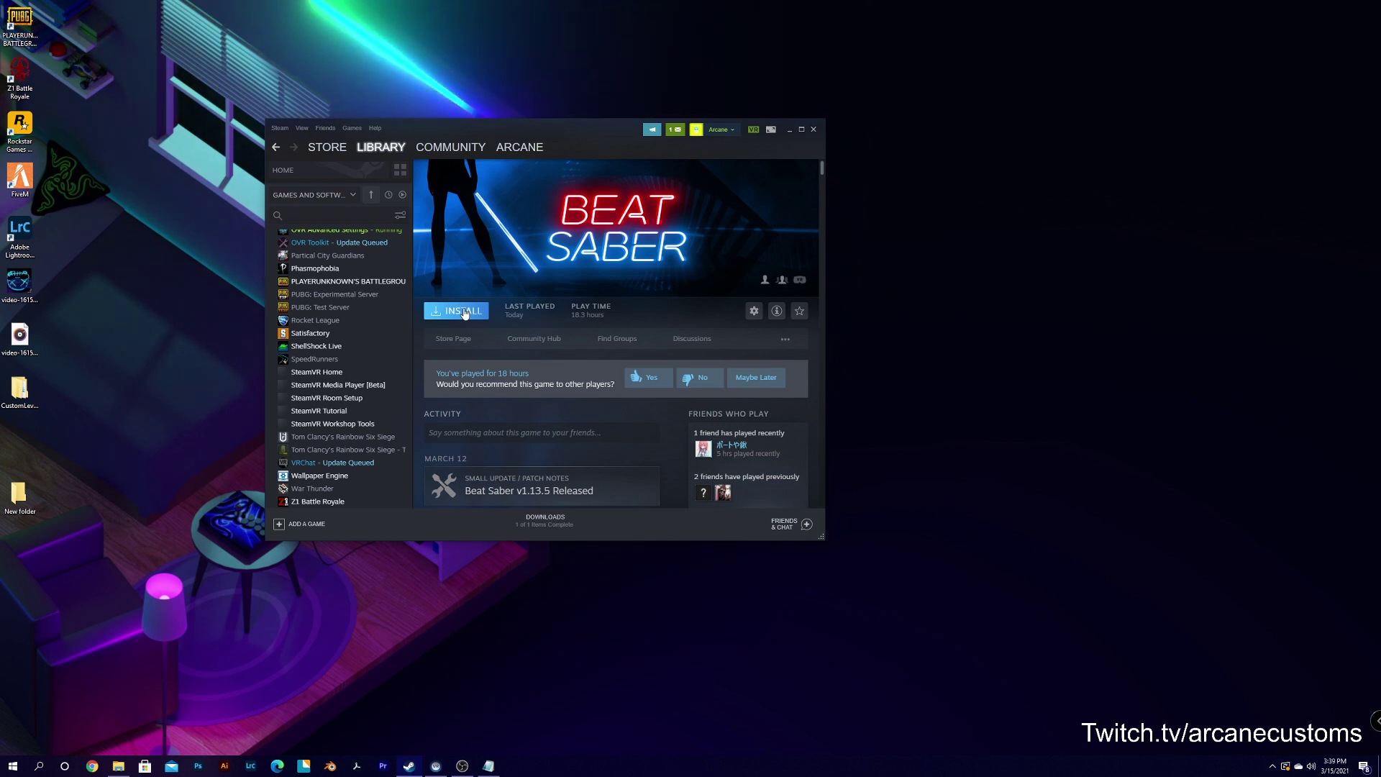
{"action": "left_click", "coordinate": [464, 312]}
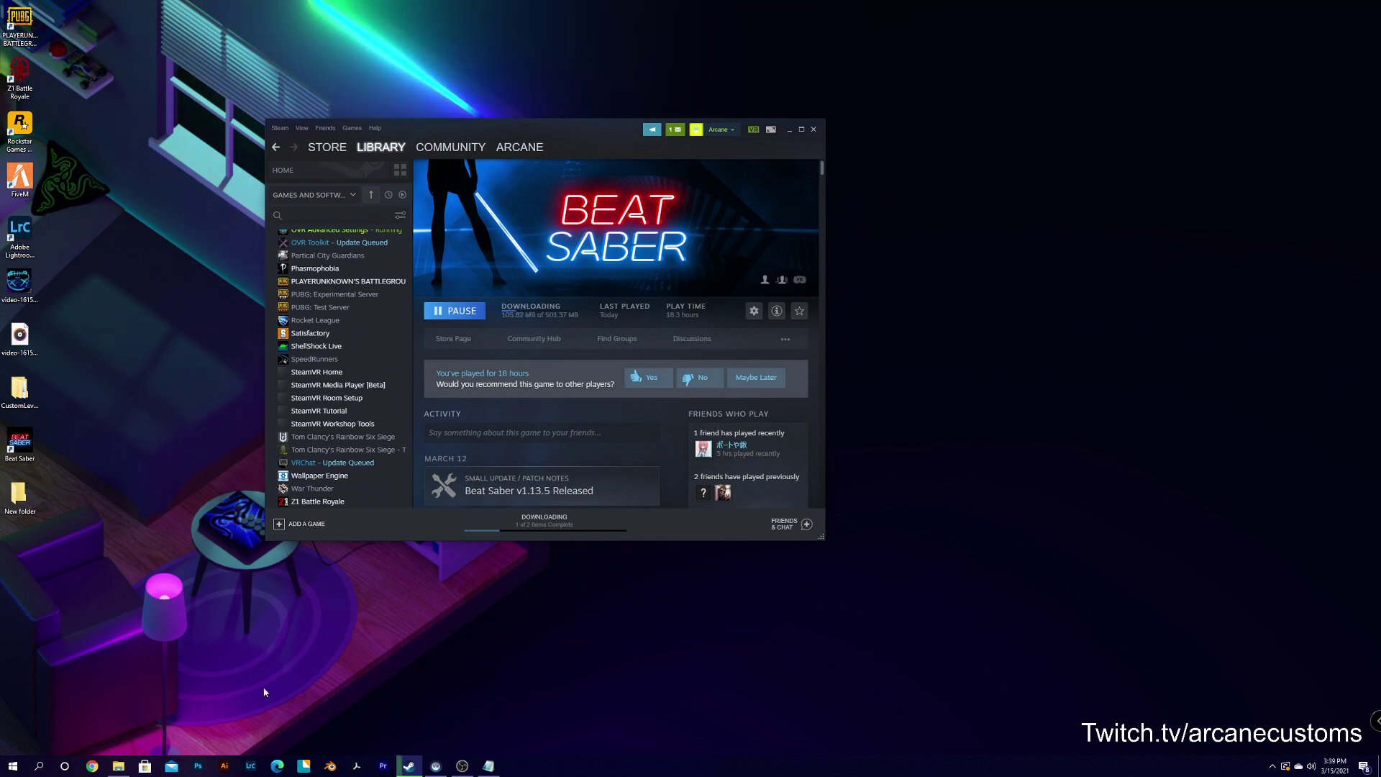
Open the Mod Assistant GitHub page in Edge using the URL copied from the notes.
{"action": "left_click", "coordinate": [94, 766]}
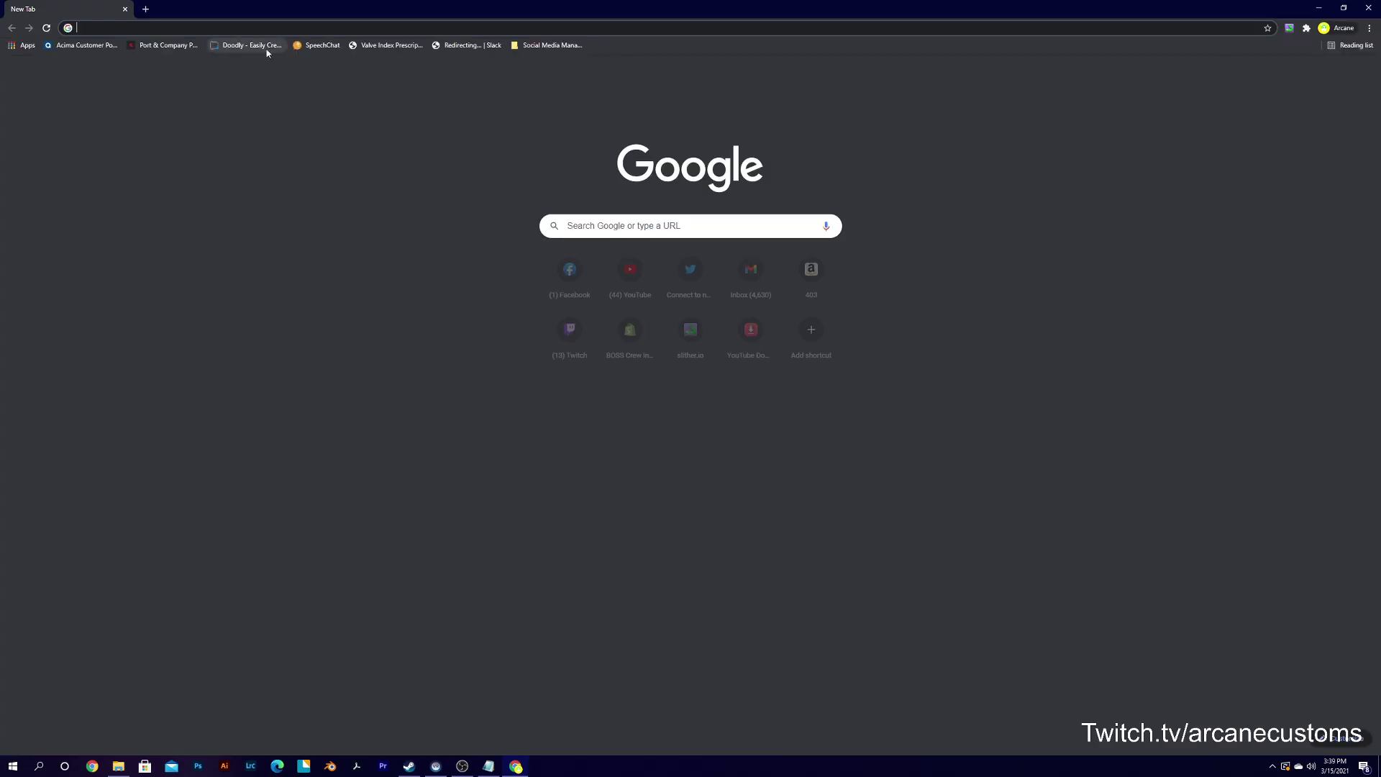
{"action": "left_click", "coordinate": [272, 29]}
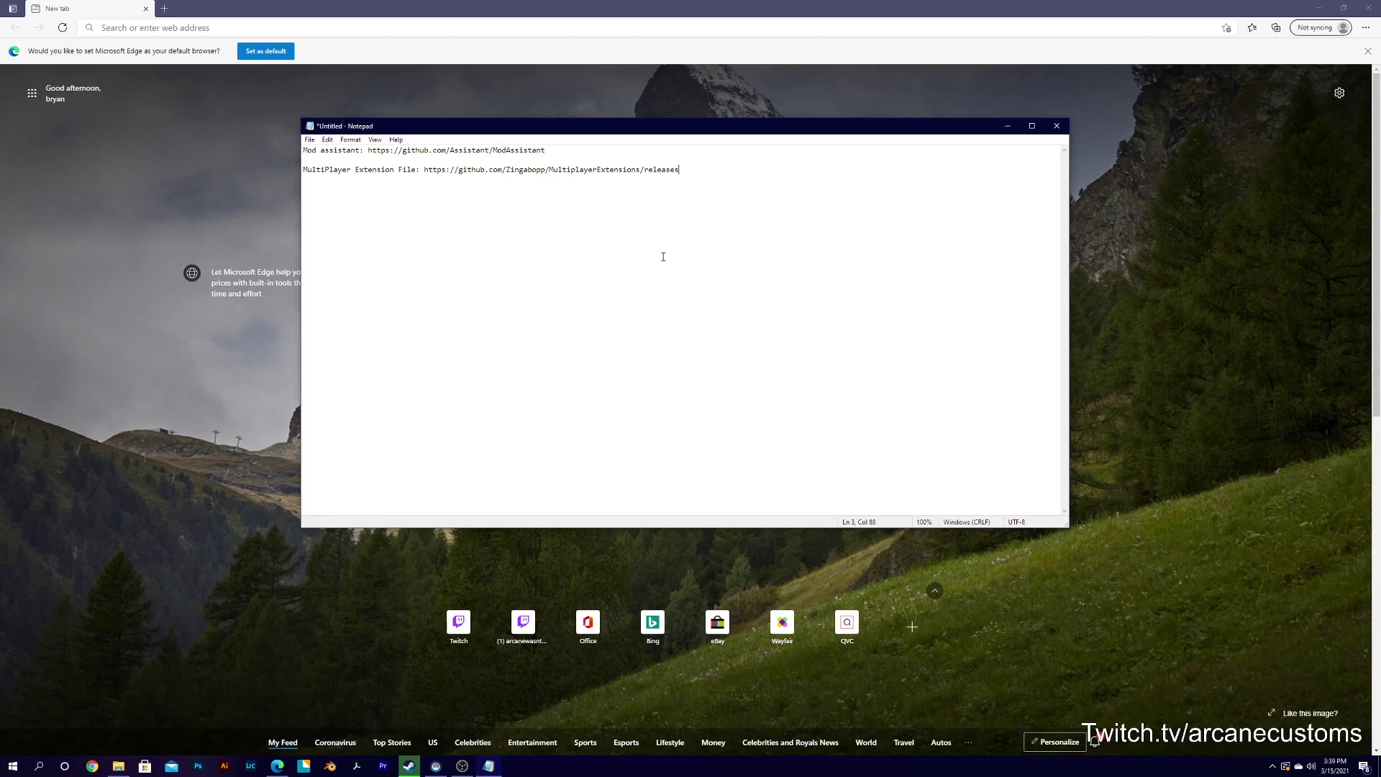
{"action": "left_click_drag", "start_coordinate": [561, 156], "coordinate": [466, 152]}
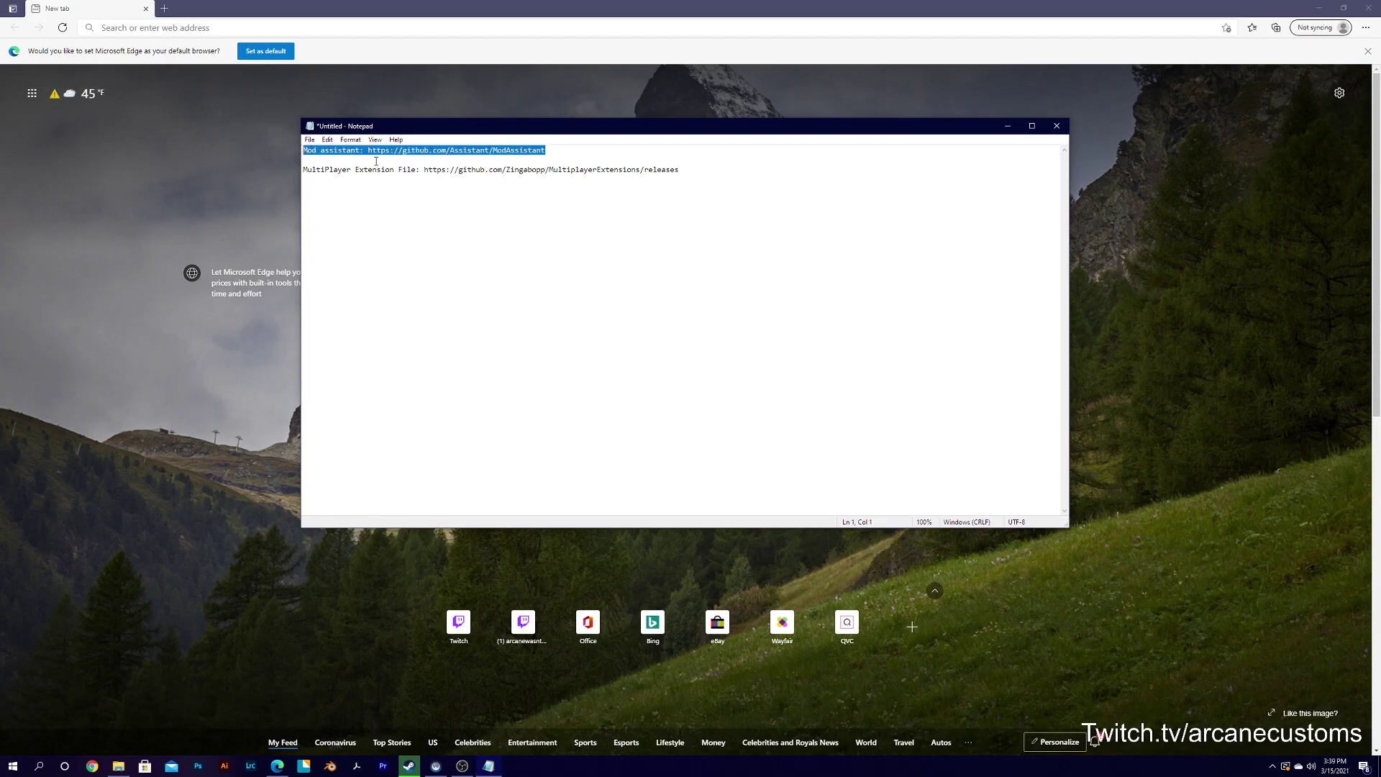
{"action": "left_click_drag", "start_coordinate": [369, 151], "coordinate": [552, 156]}
{"action": "key", "text": "ctrl+c"}
{"action": "left_click", "coordinate": [149, 28]}
{"action": "key", "text": "ctrl+v"}
{"action": "key", "text": "Return"}
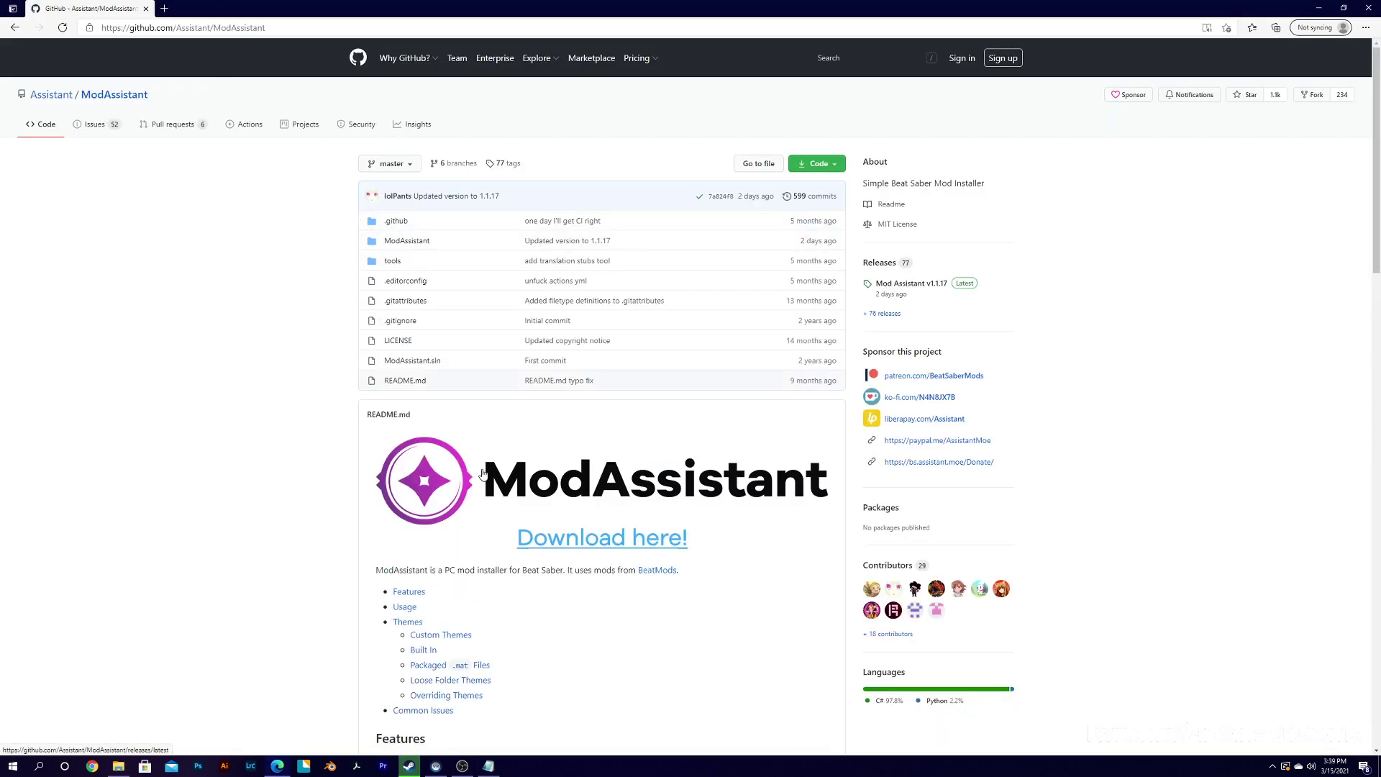
Download ModAssistant.exe v1.1.17 and keep it despite the SmartScreen warning.
{"action": "scroll", "coordinate": [491, 540], "scroll_direction": "down", "scroll_amount": 3}
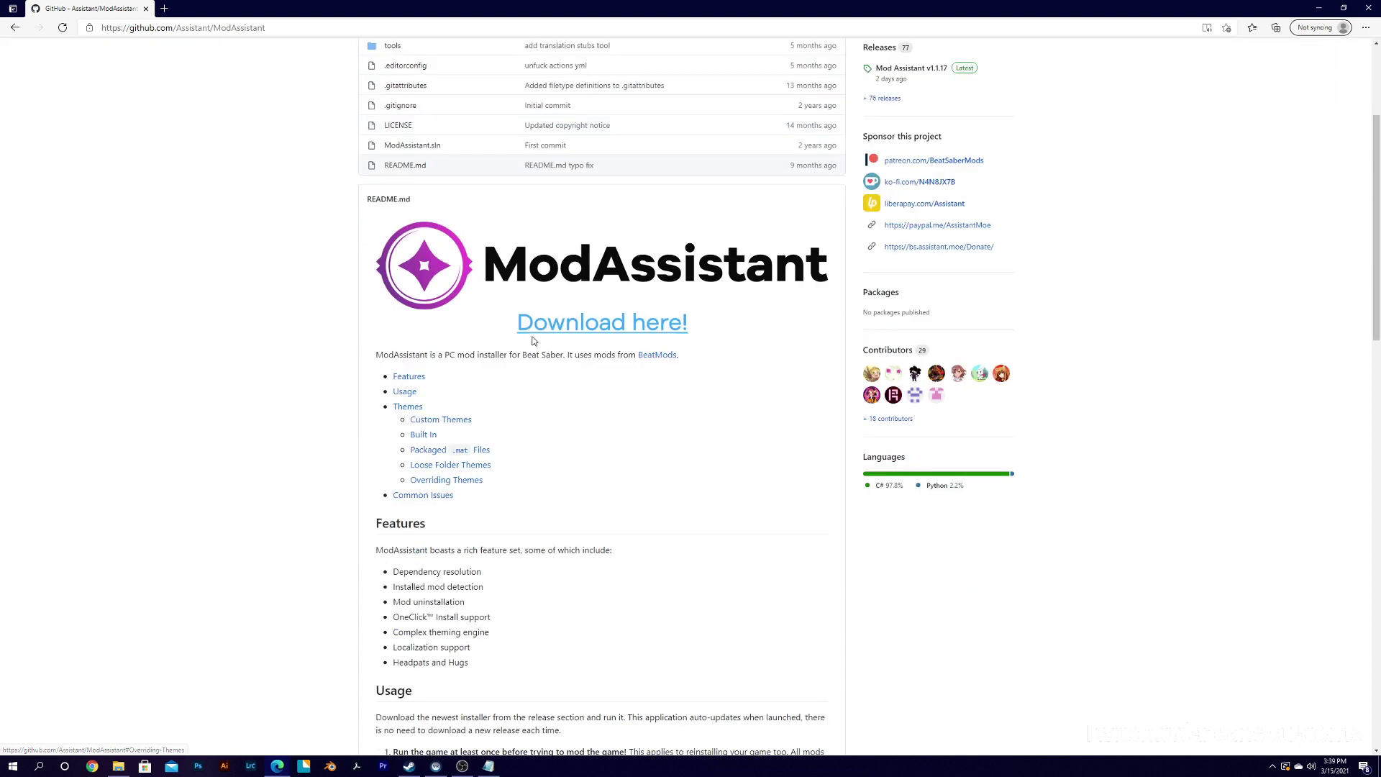
{"action": "left_click", "coordinate": [607, 325]}
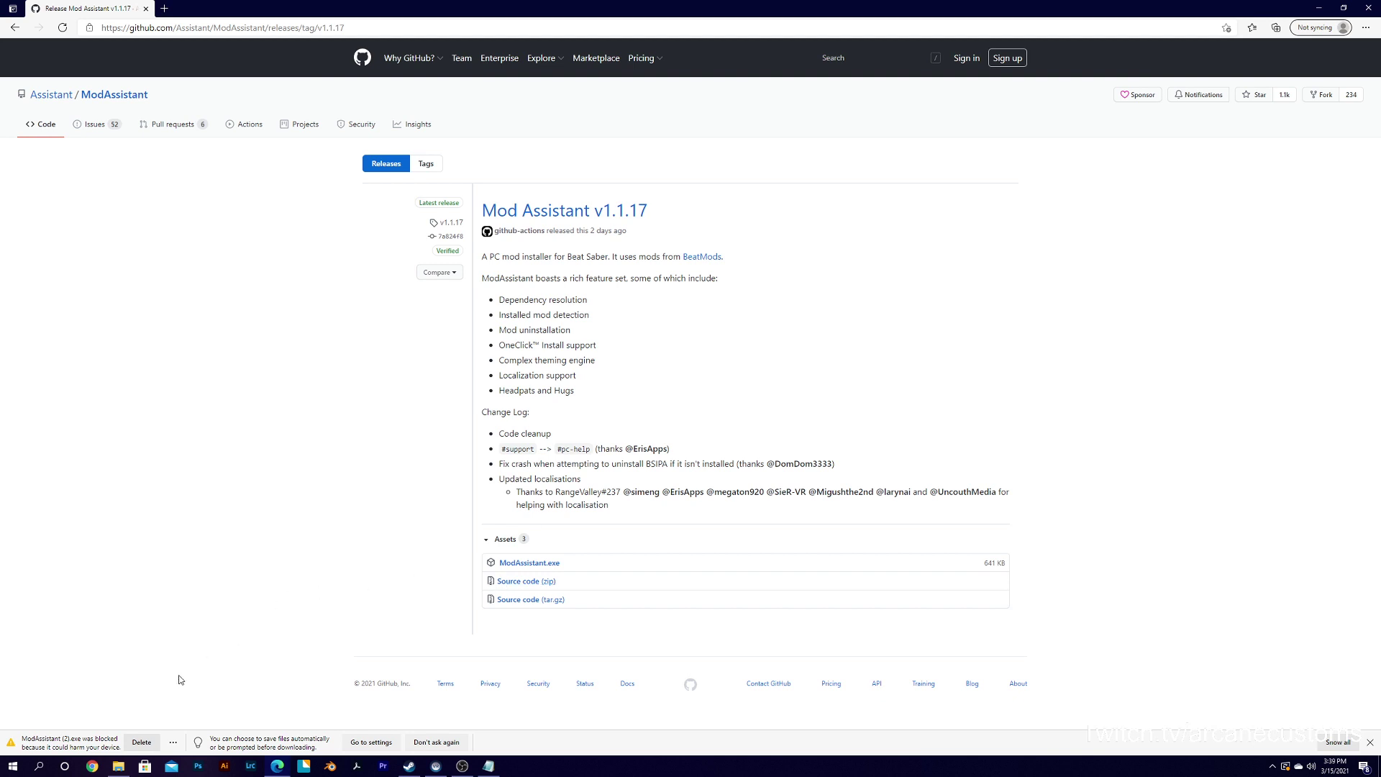
{"action": "left_click", "coordinate": [448, 744]}
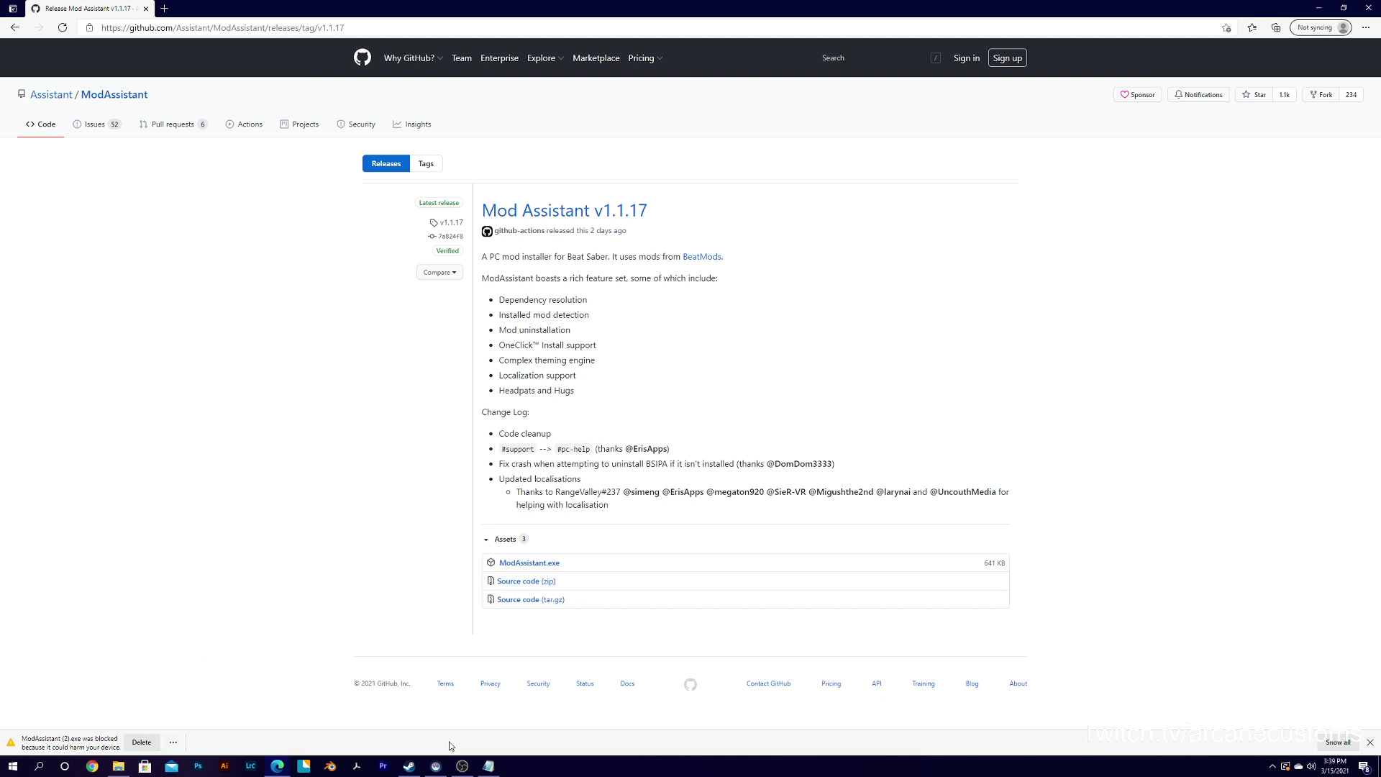
{"action": "left_click", "coordinate": [177, 743]}
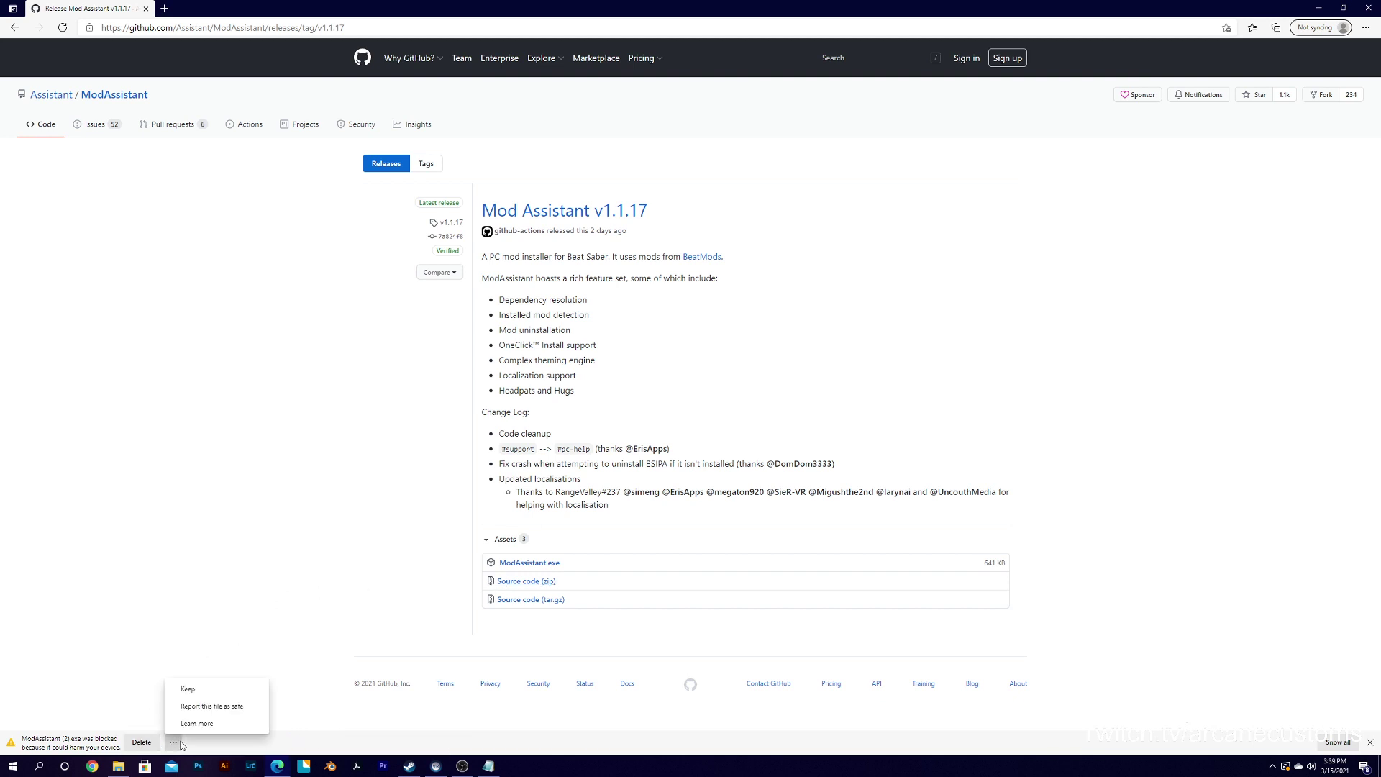
{"action": "left_click", "coordinate": [223, 692]}
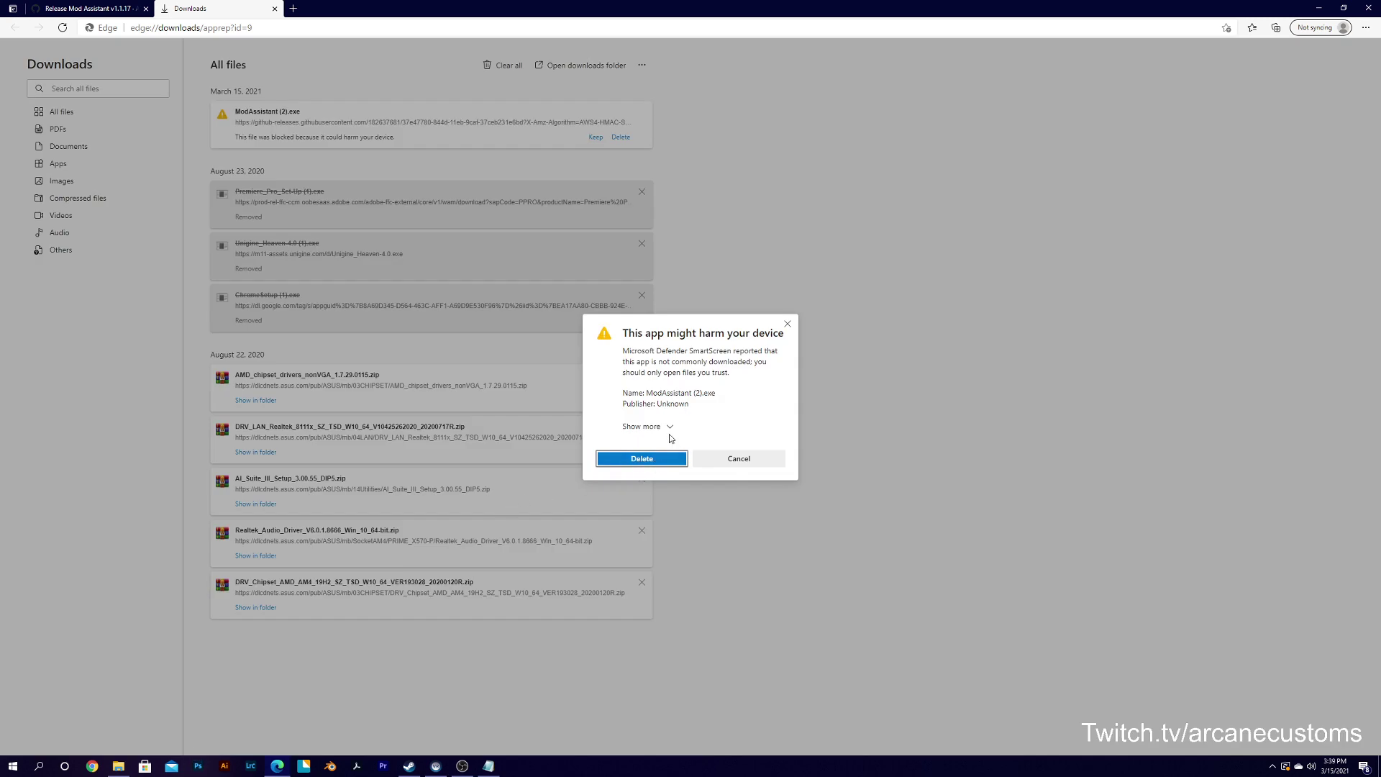
{"action": "left_click", "coordinate": [668, 428]}
{"action": "left_click", "coordinate": [655, 426]}
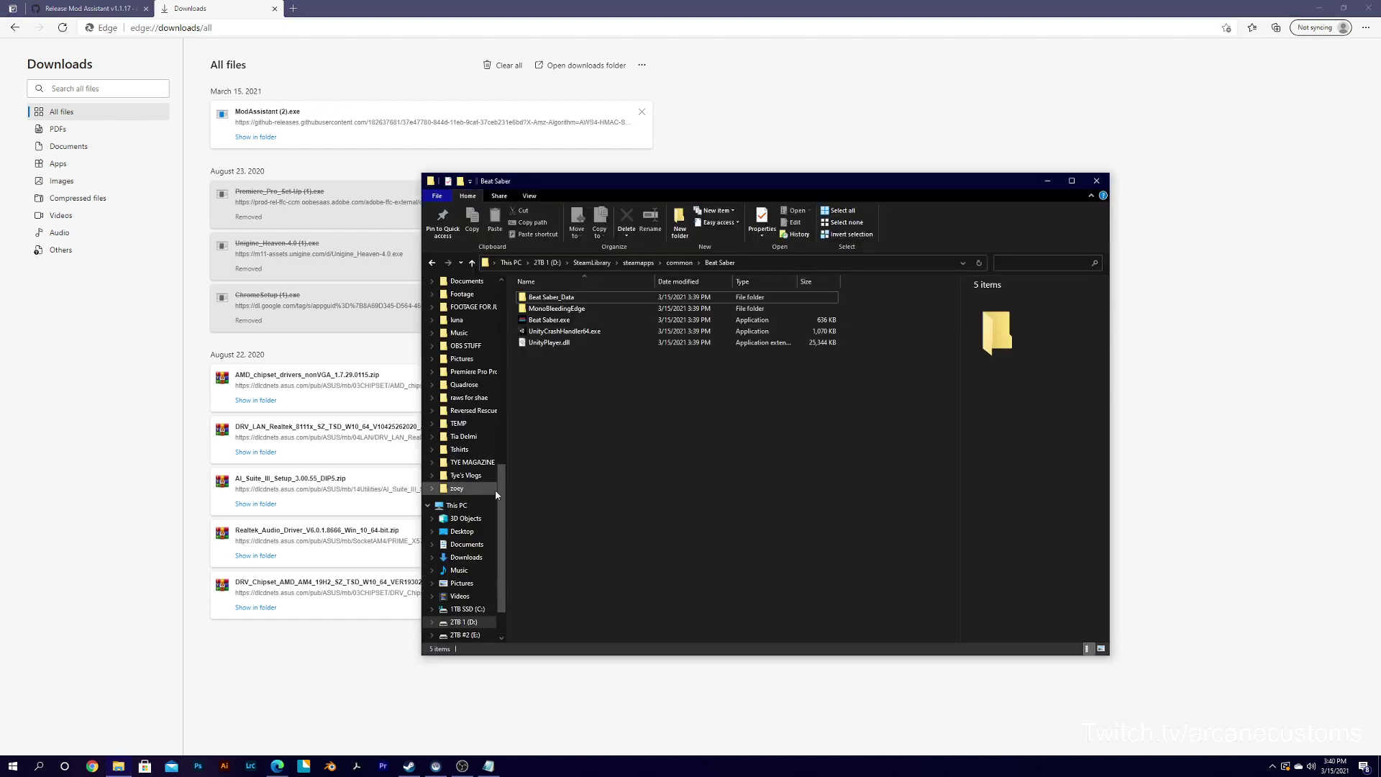
Open the Downloads folder and load the MultiplayerExtensions releases page using the link from the notes.
{"action": "scroll", "coordinate": [495, 489], "scroll_direction": "up", "scroll_amount": 15}
{"action": "left_click", "coordinate": [466, 315]}
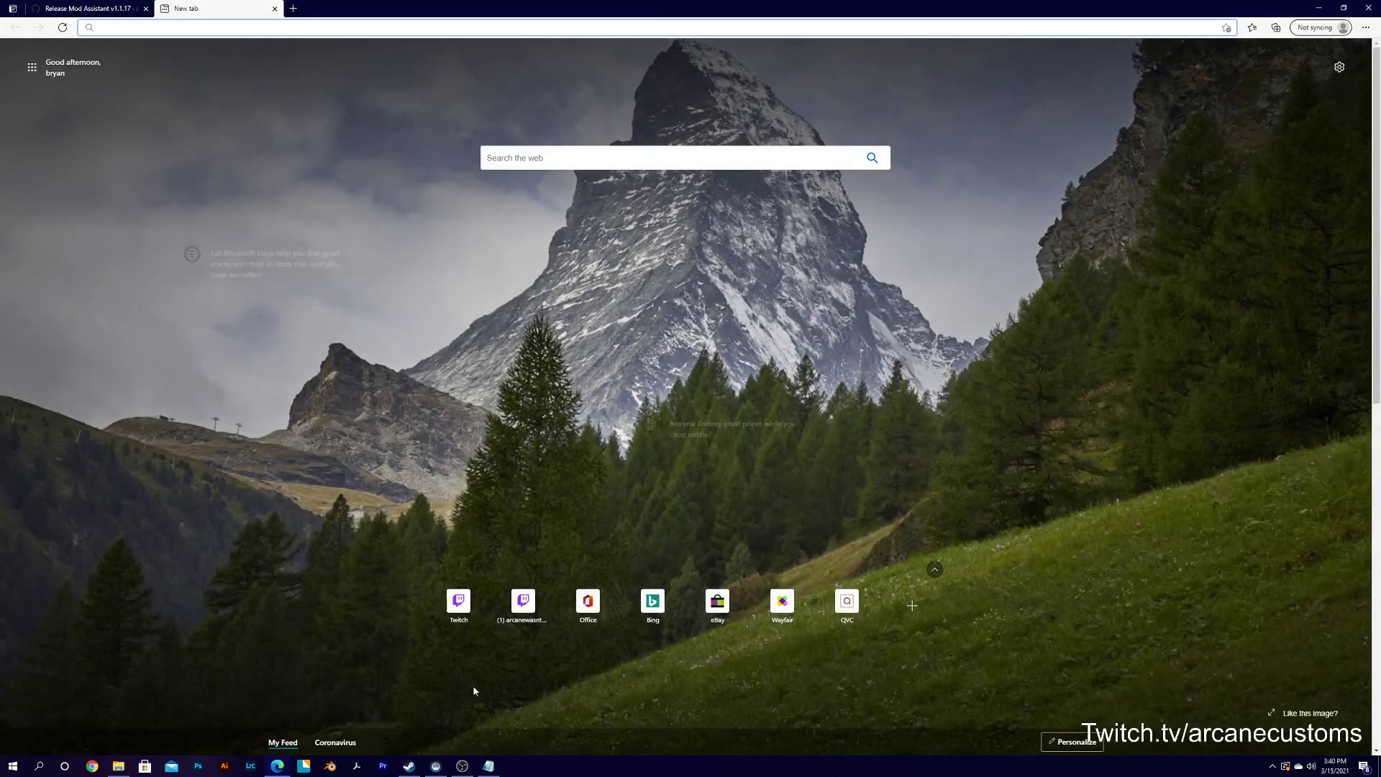
{"action": "left_click", "coordinate": [488, 765]}
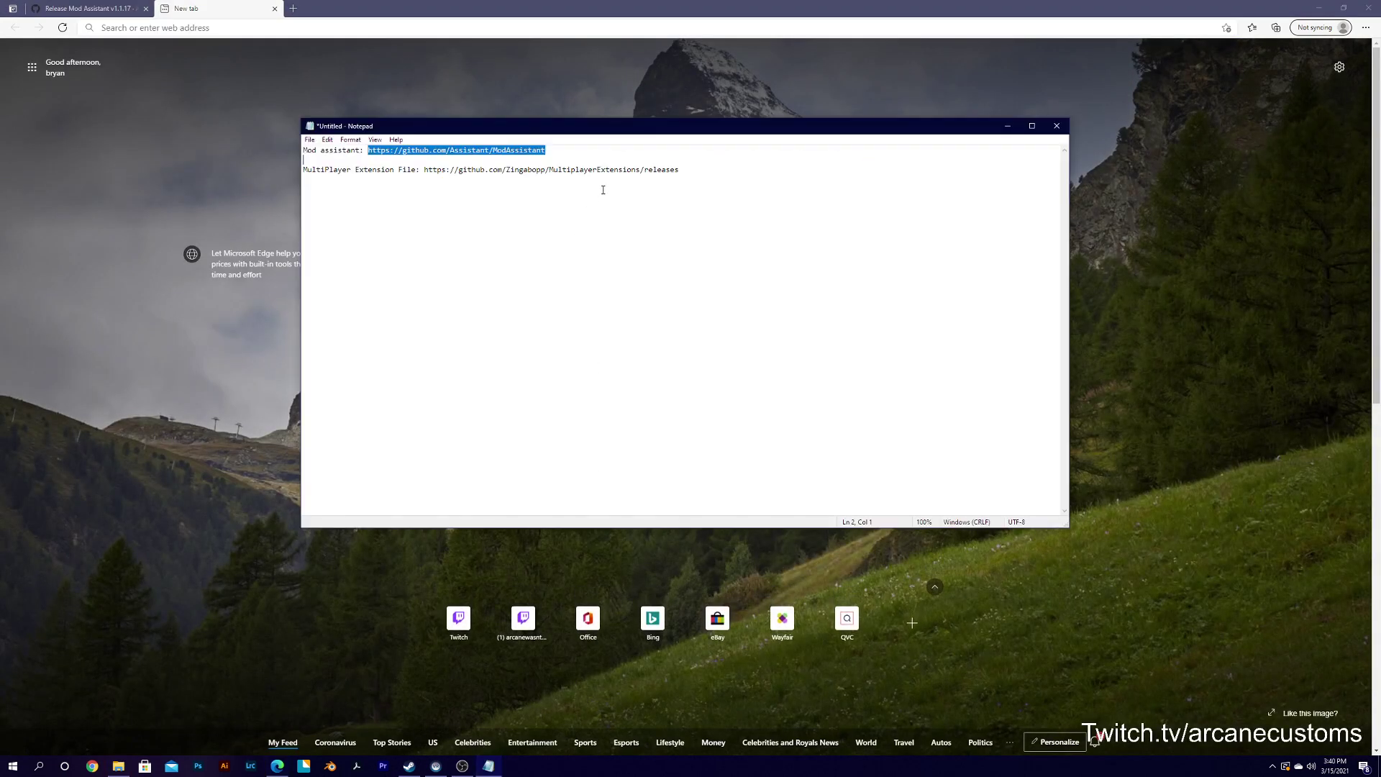
{"action": "left_click_drag", "start_coordinate": [680, 169], "coordinate": [420, 170]}
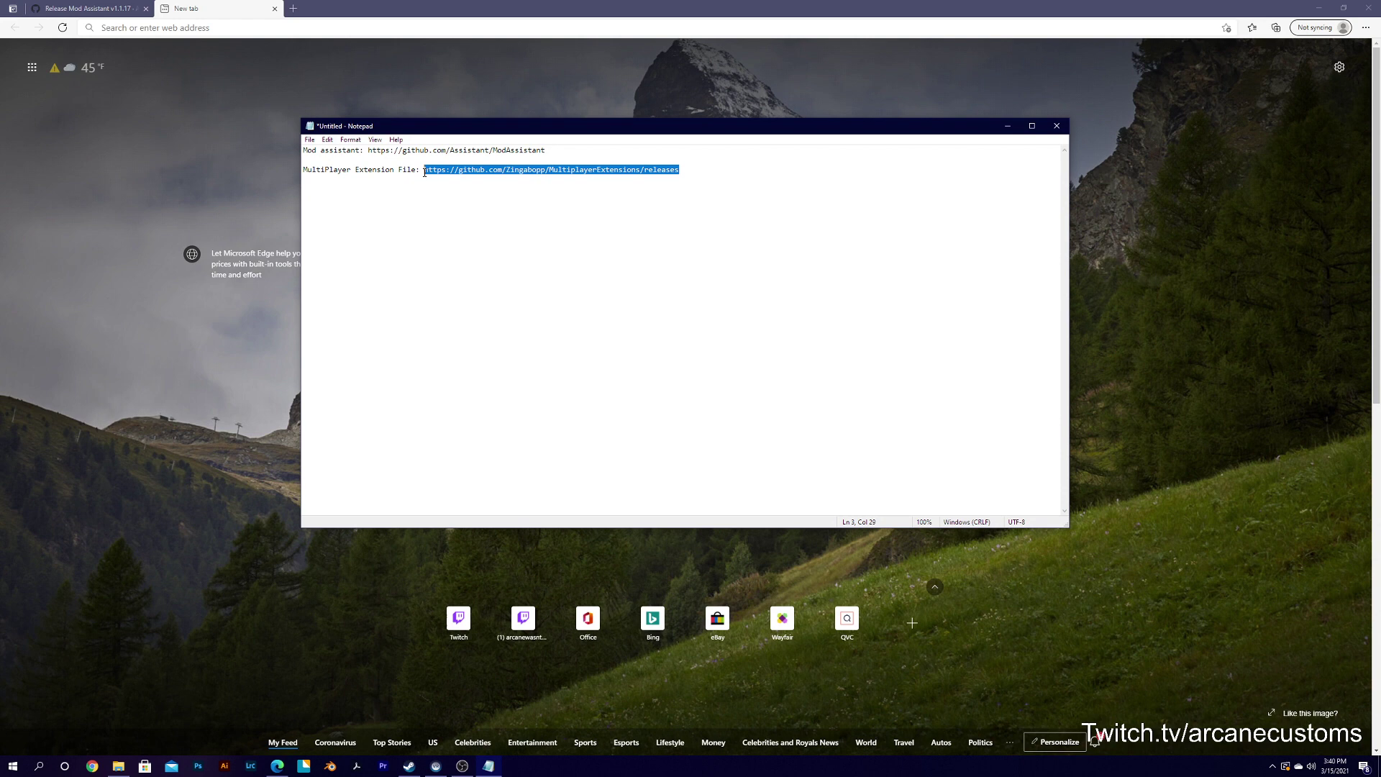
{"action": "key", "text": "ctrl+c"}
{"action": "left_click", "coordinate": [265, 27]}
{"action": "key", "text": "ctrl+v"}
{"action": "key", "text": "Return"}
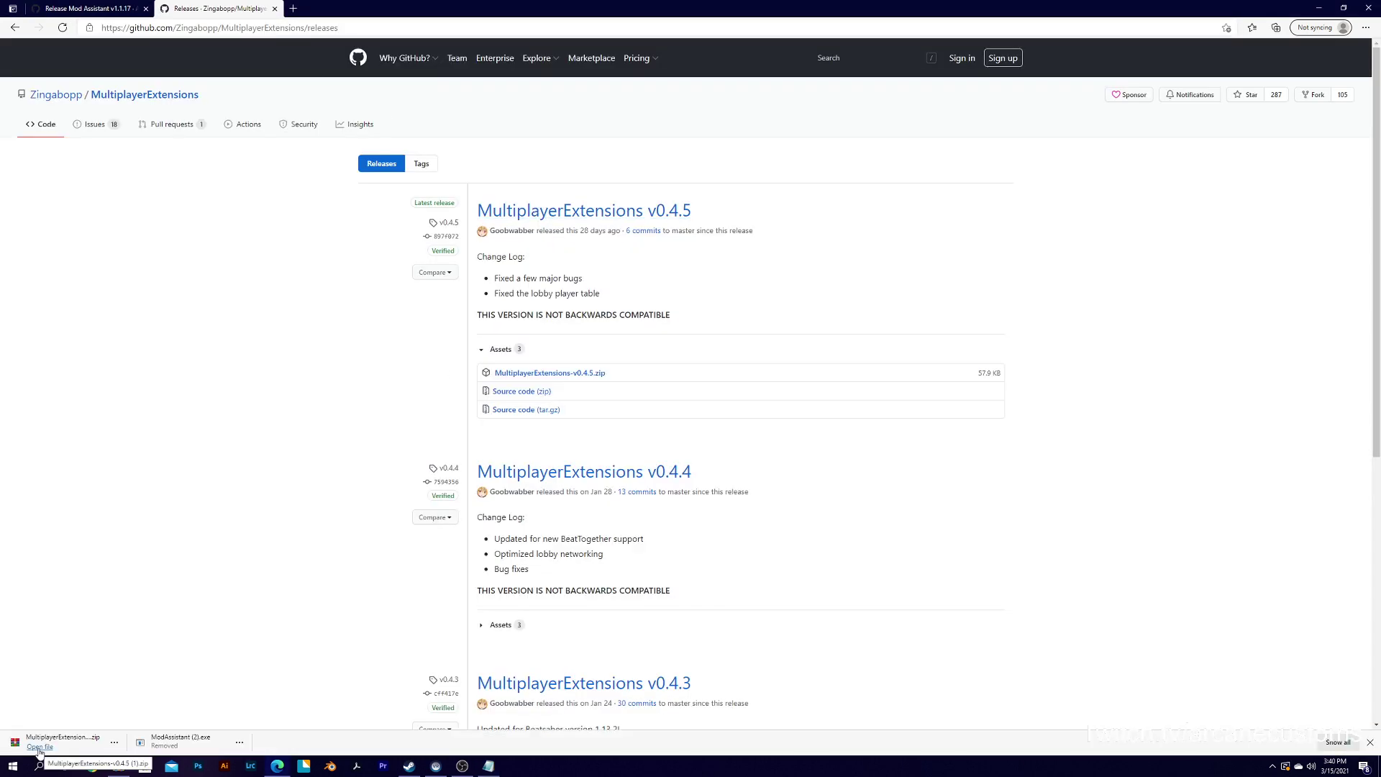
Delete the duplicate MultiplayerExtensions-v0.4.5 (1) zip, keeping one copy in Downloads.
{"action": "left_click", "coordinate": [99, 737]}
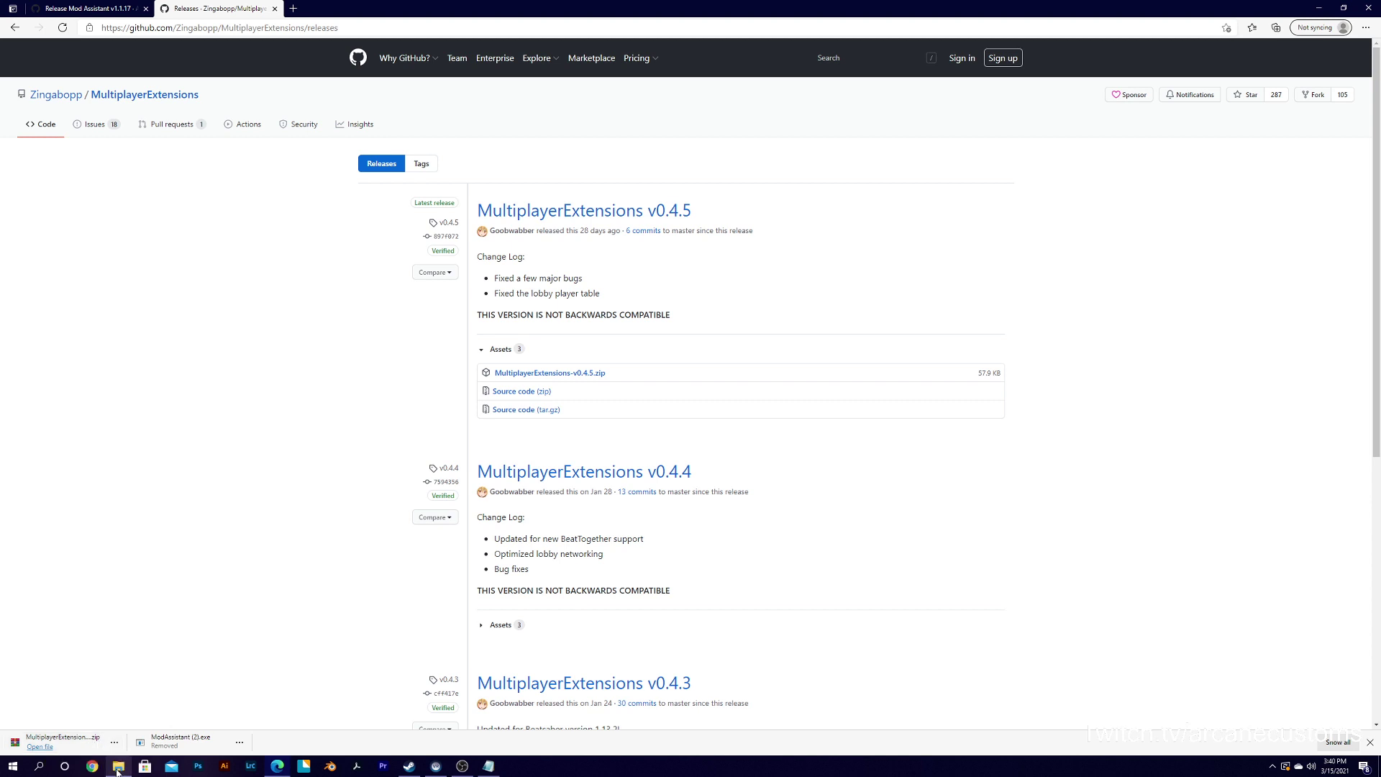
{"action": "key", "text": "Delete"}
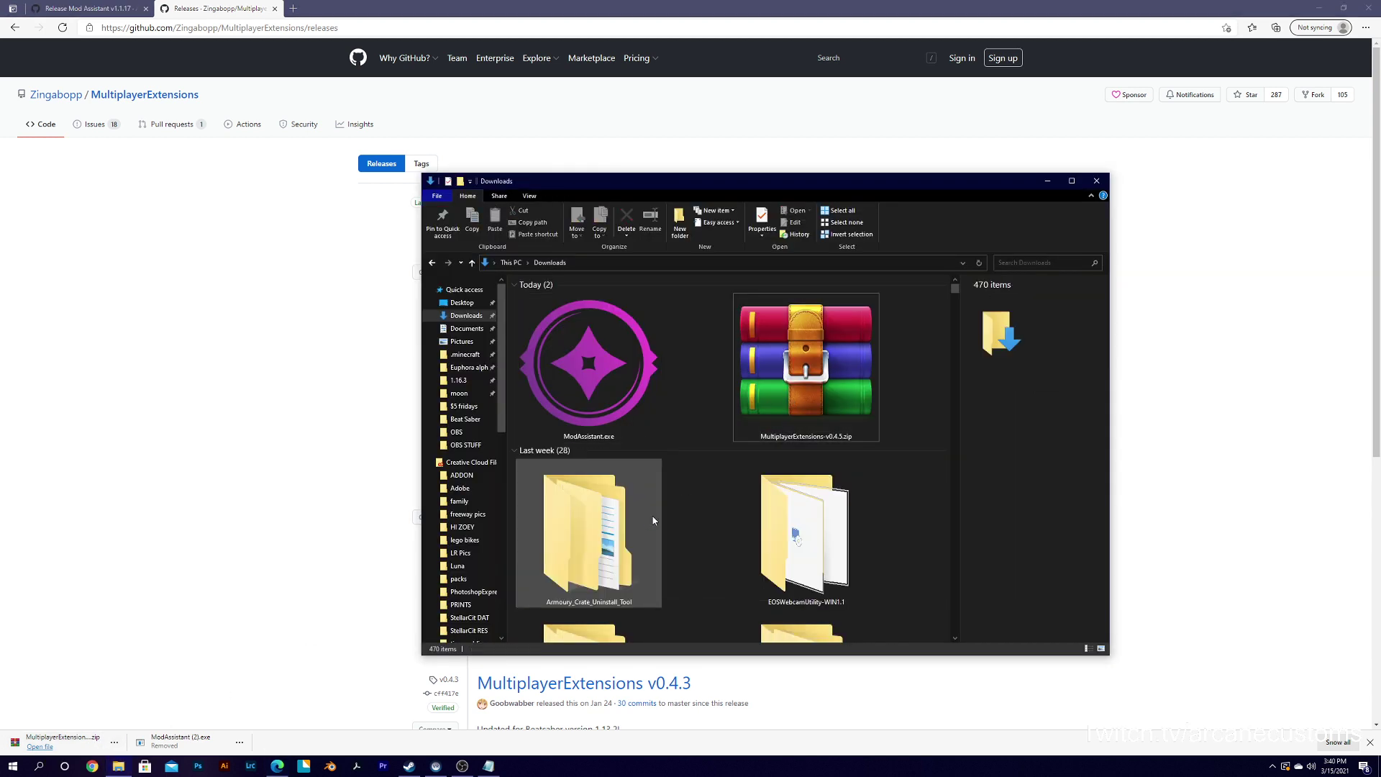
{"action": "left_click", "coordinate": [798, 381]}
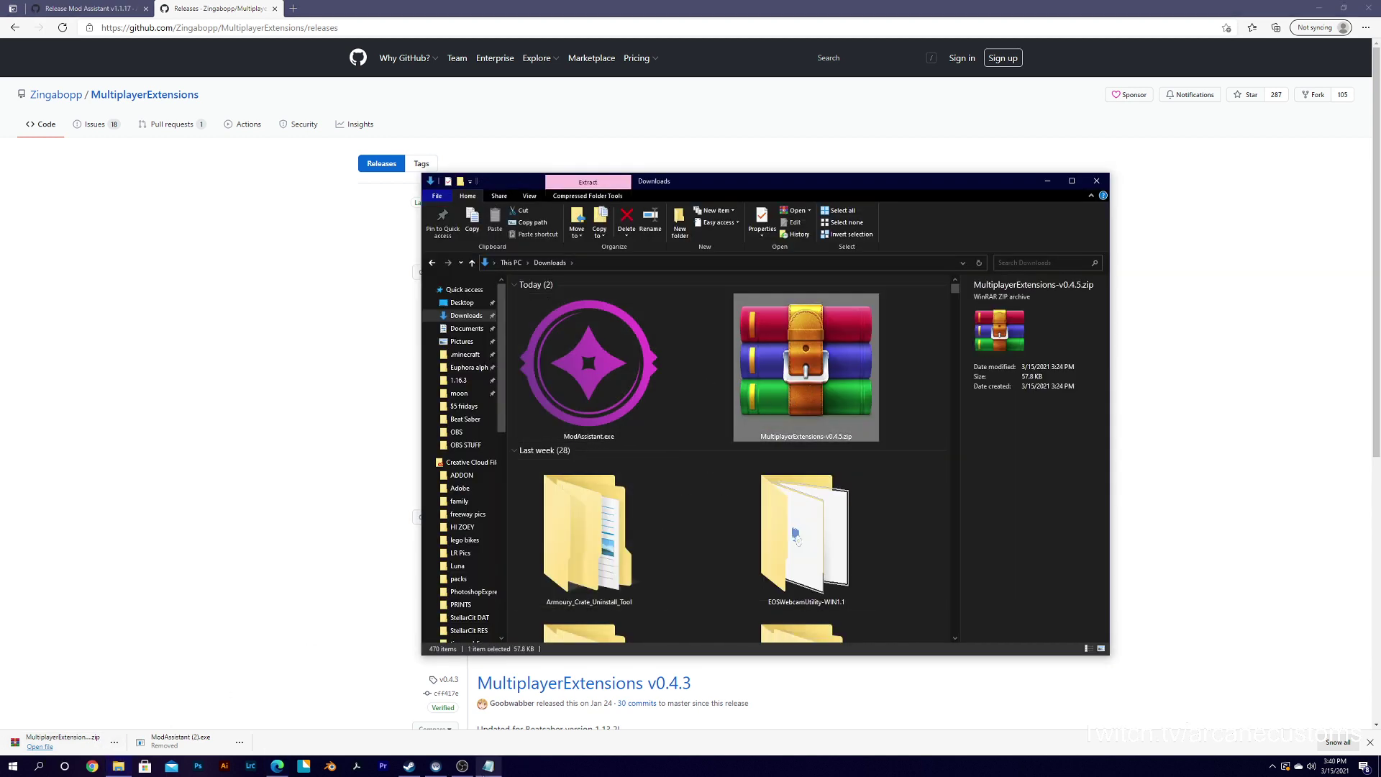
Launch Beat Saber from Steam for its first start, then close the game window.
{"action": "left_click", "coordinate": [408, 766]}
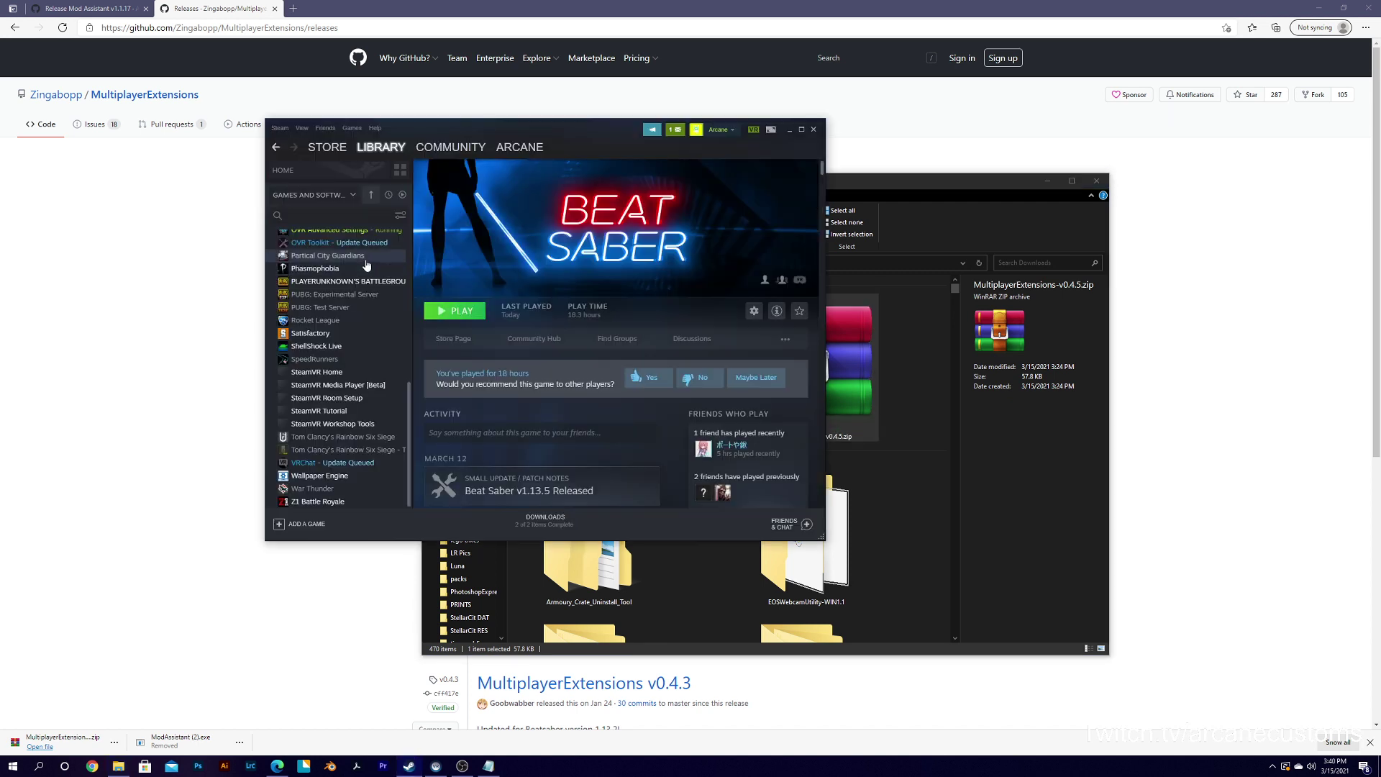
{"action": "scroll", "coordinate": [374, 266], "scroll_direction": "up", "scroll_amount": 3}
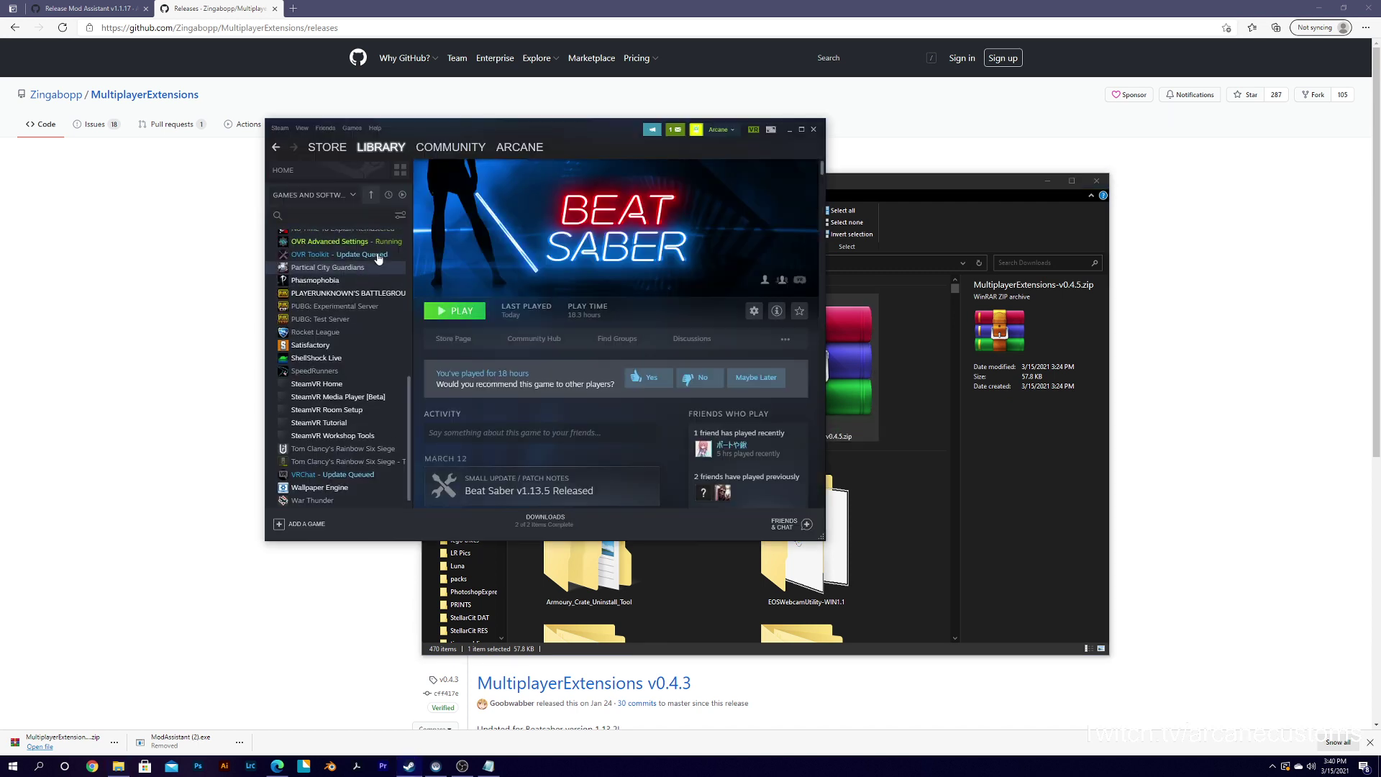
{"action": "left_click", "coordinate": [456, 317]}
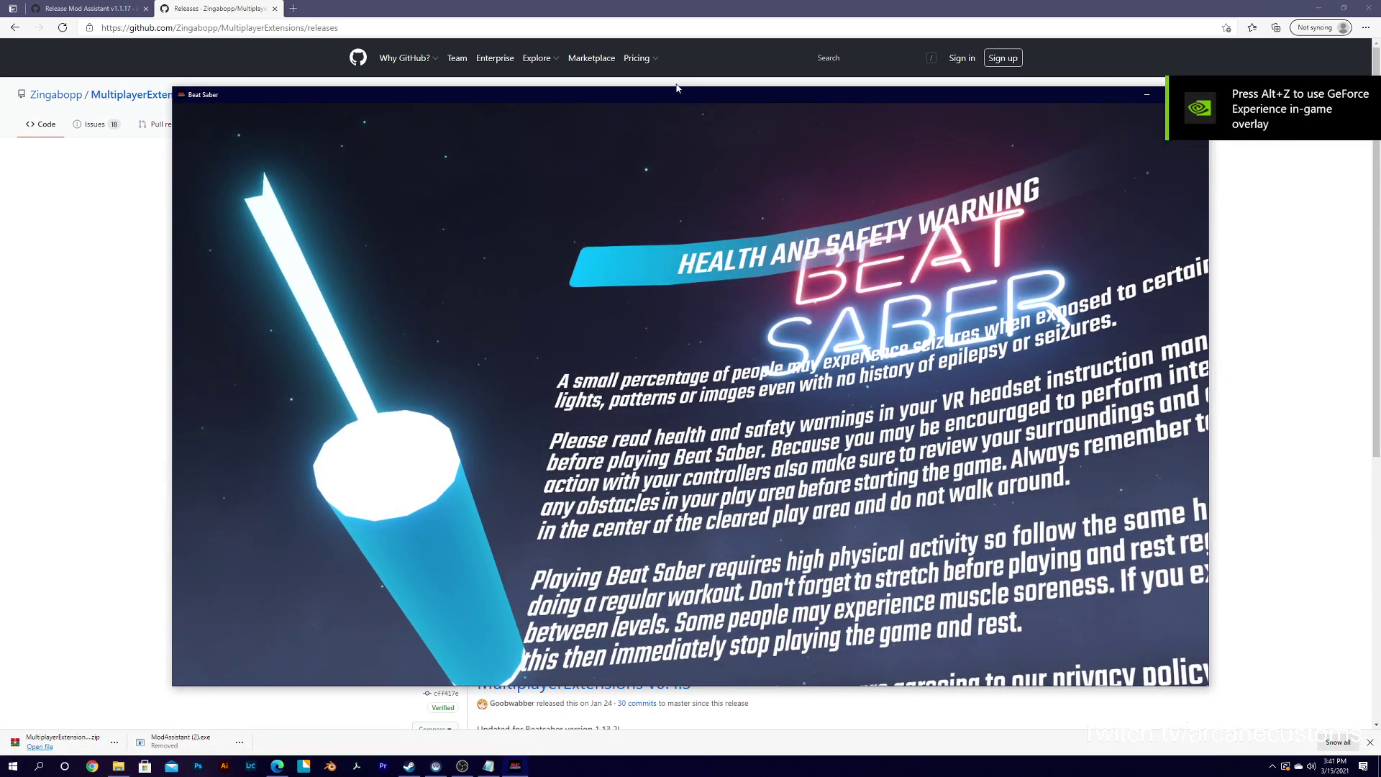
{"action": "left_click_drag", "start_coordinate": [1116, 97], "coordinate": [1037, 90]}
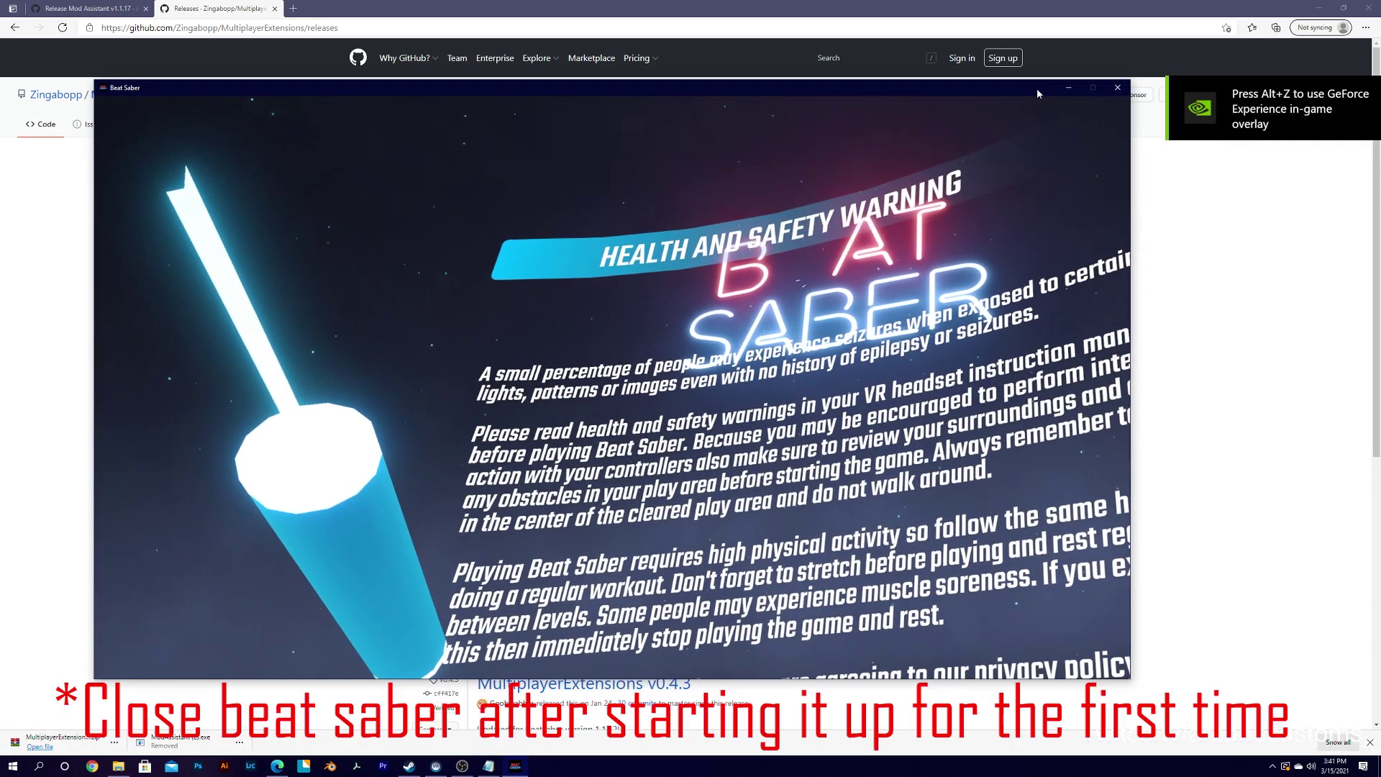
{"action": "left_click", "coordinate": [1108, 87]}
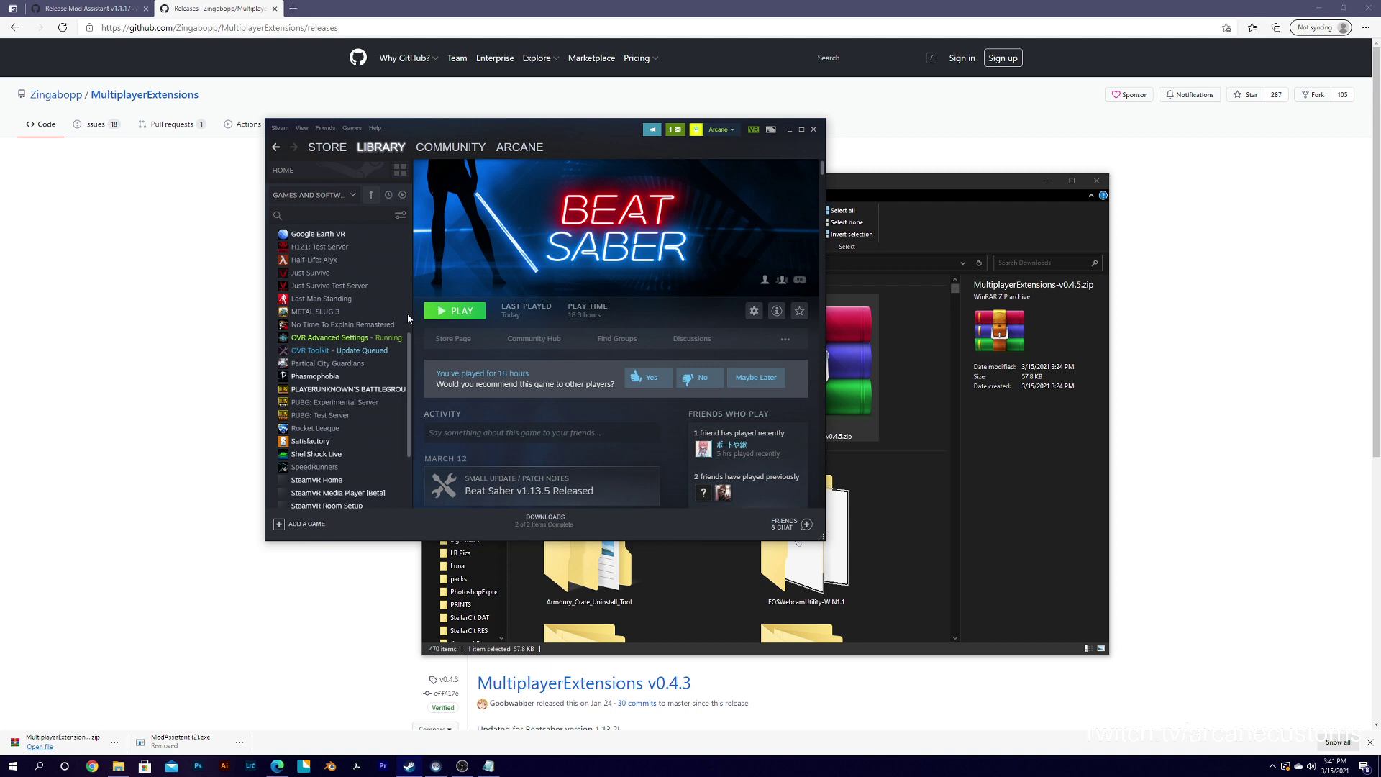
{"action": "mouse_move", "coordinate": [511, 128]}
{"action": "left_mouse_down"}
{"action": "mouse_move", "coordinate": [477, 137]}
{"action": "mouse_move", "coordinate": [513, 154]}
{"action": "left_mouse_up"}
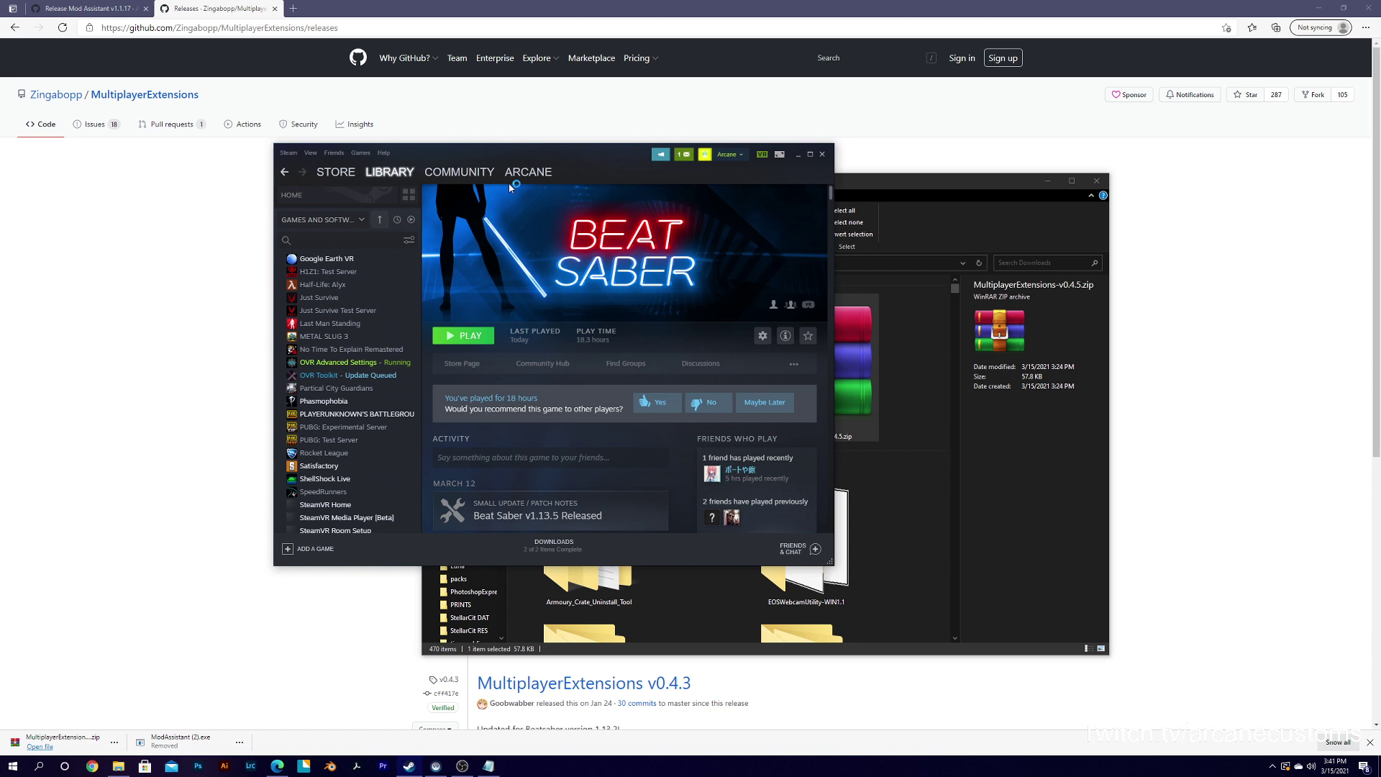
Launch Mod Assistant via a 'mod' Windows search and keep game version 1.13.4.
{"action": "key", "text": "super+s"}
{"action": "type", "text": "mod"}
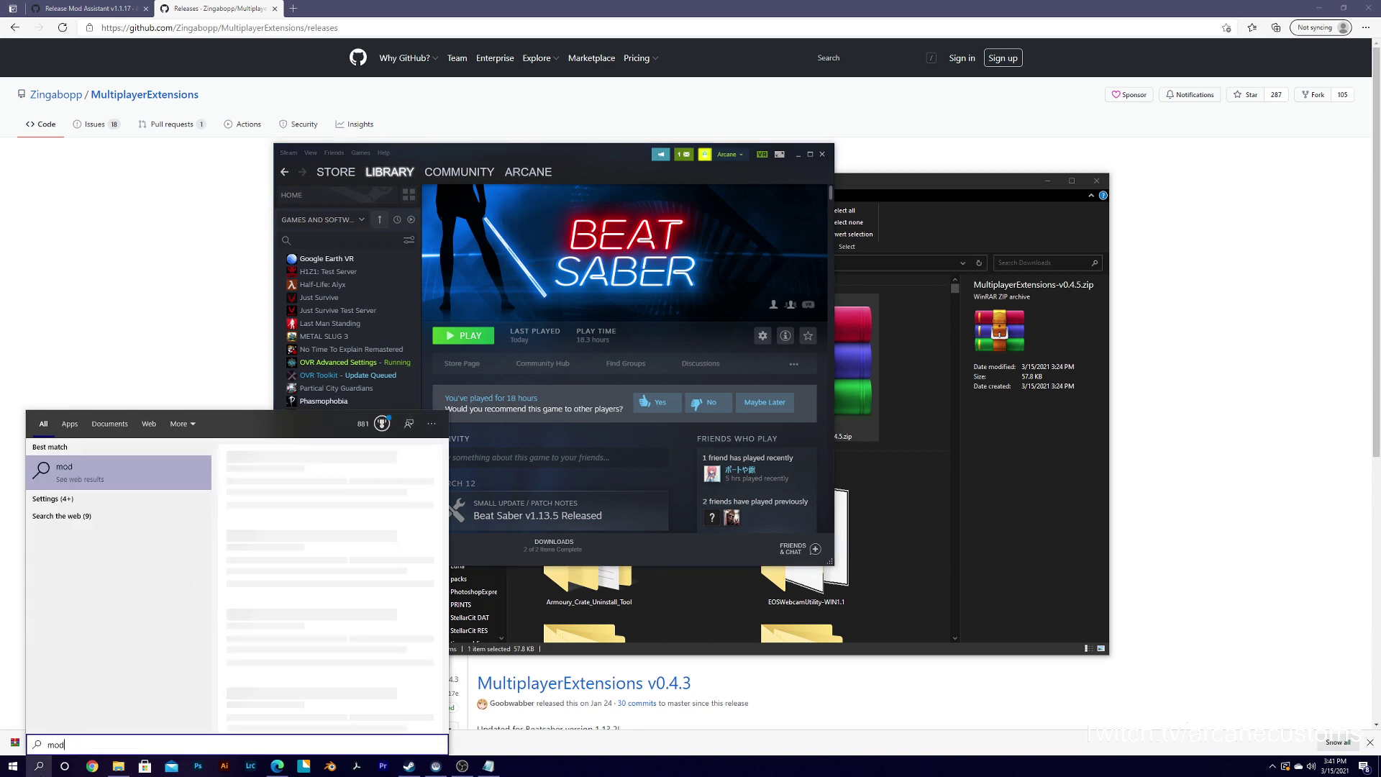
{"action": "key", "text": "Return"}
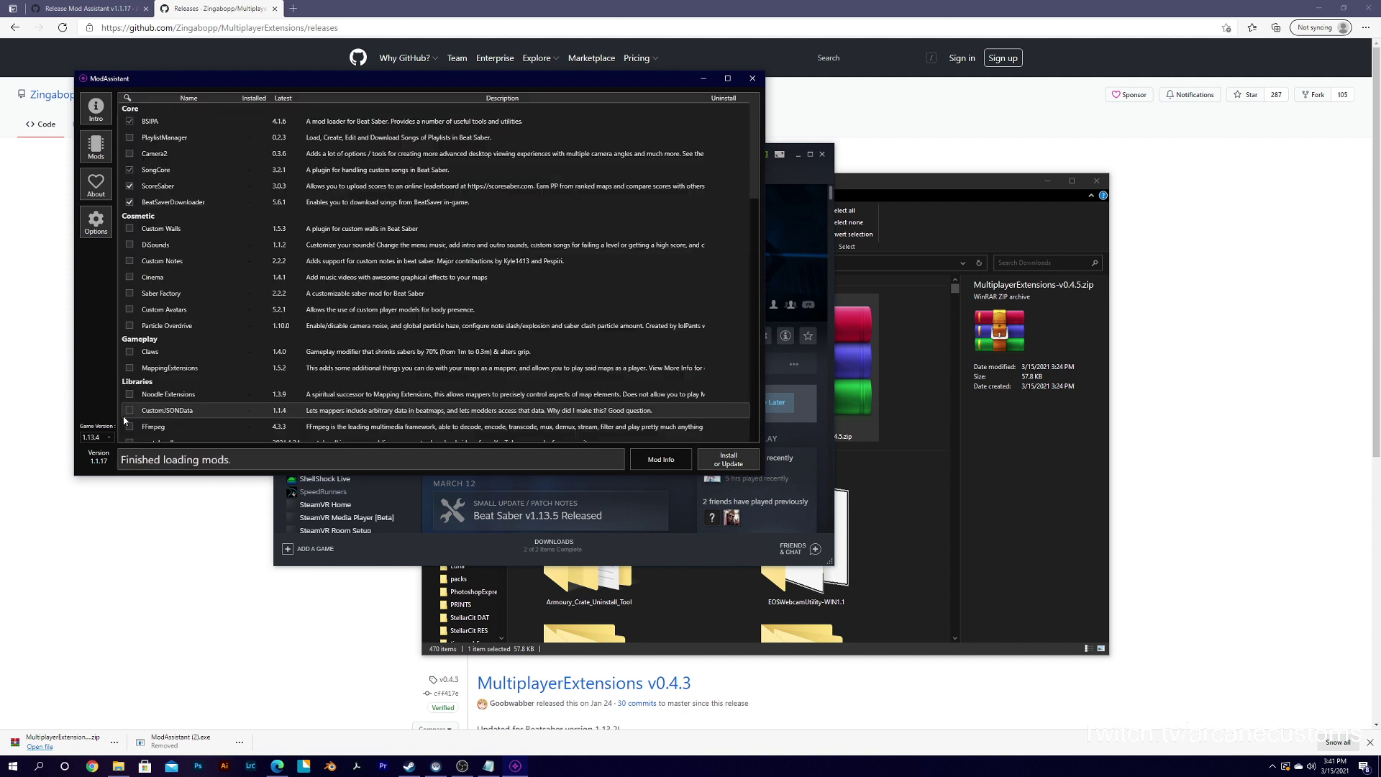
{"action": "left_click", "coordinate": [93, 438]}
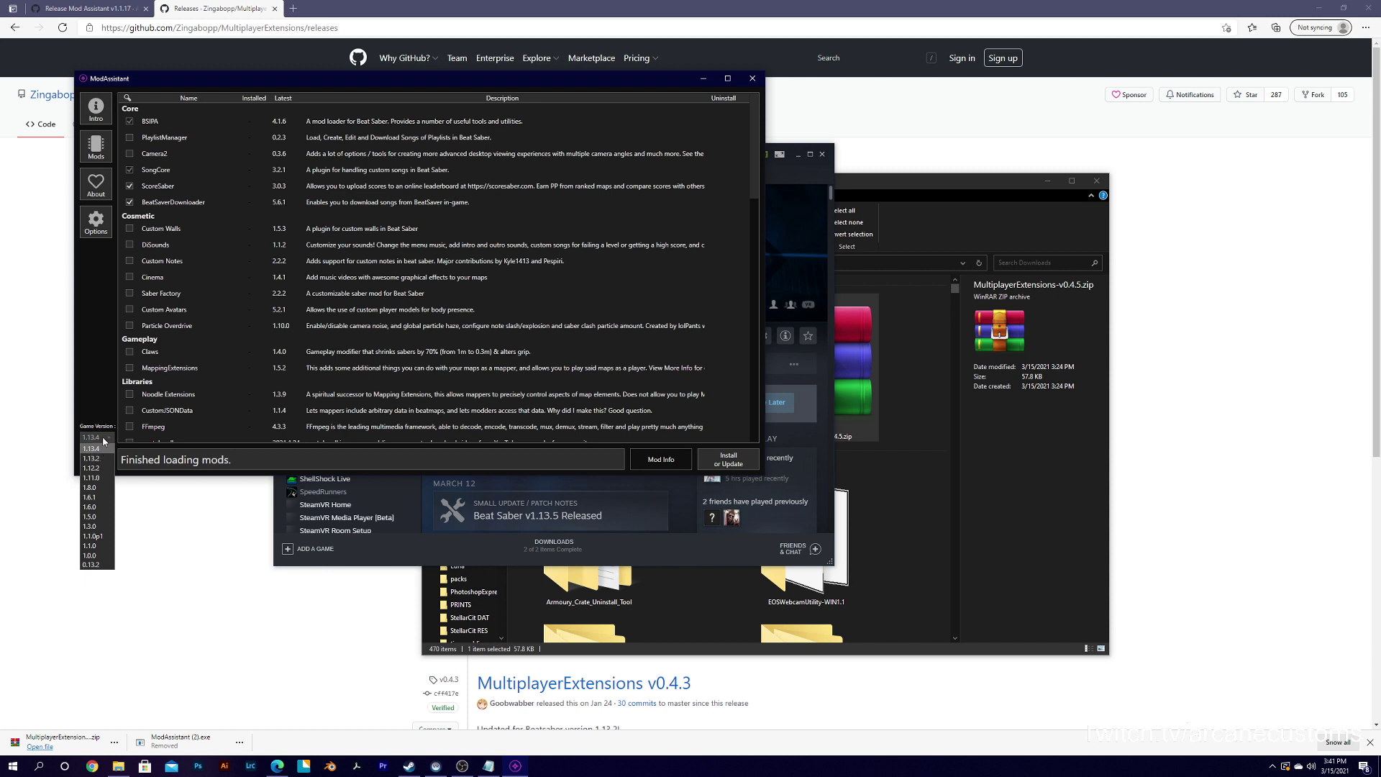
{"action": "left_click", "coordinate": [101, 446]}
Tick SiraUtil, ServerBrowser and BeatTogether and install them with the core mods.
{"action": "scroll", "coordinate": [192, 363], "scroll_direction": "down", "scroll_amount": 2}
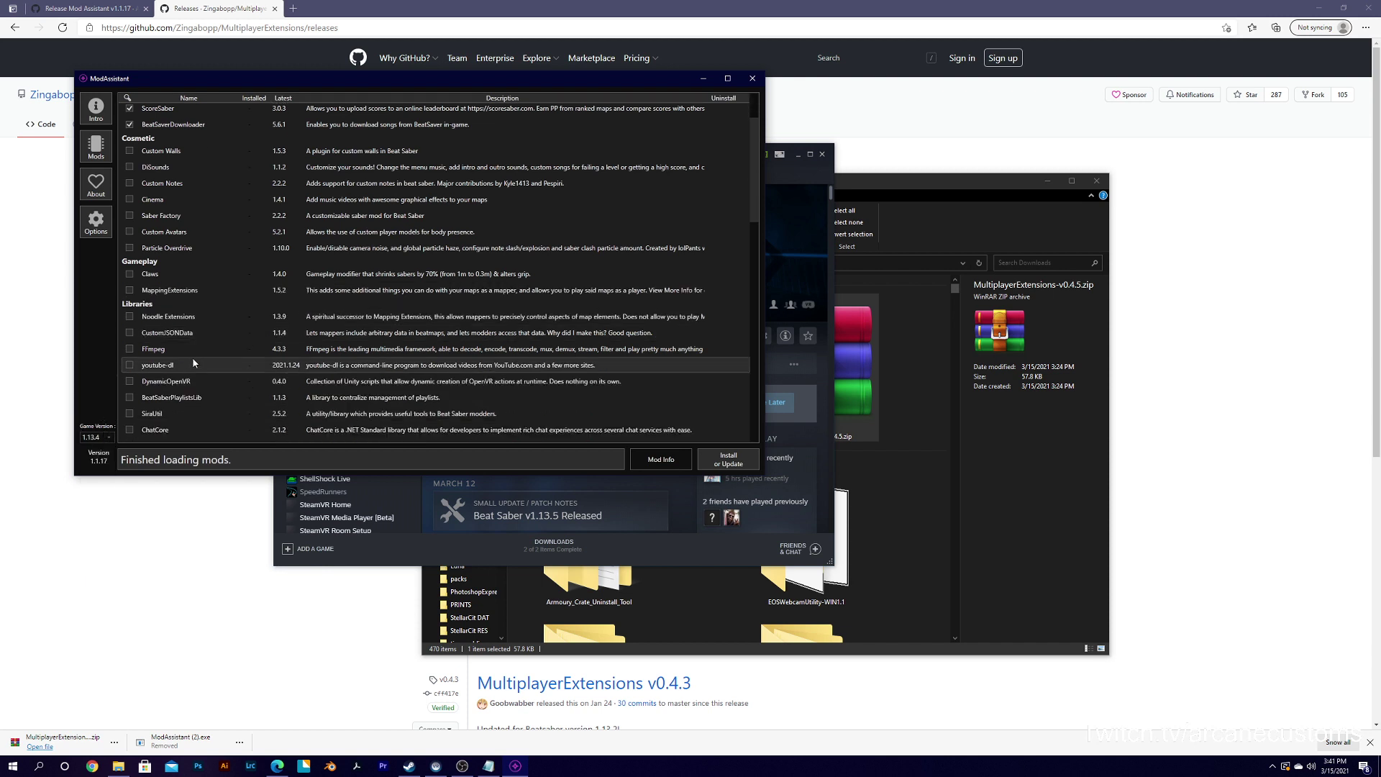
{"action": "scroll", "coordinate": [194, 356], "scroll_direction": "down", "scroll_amount": 3}
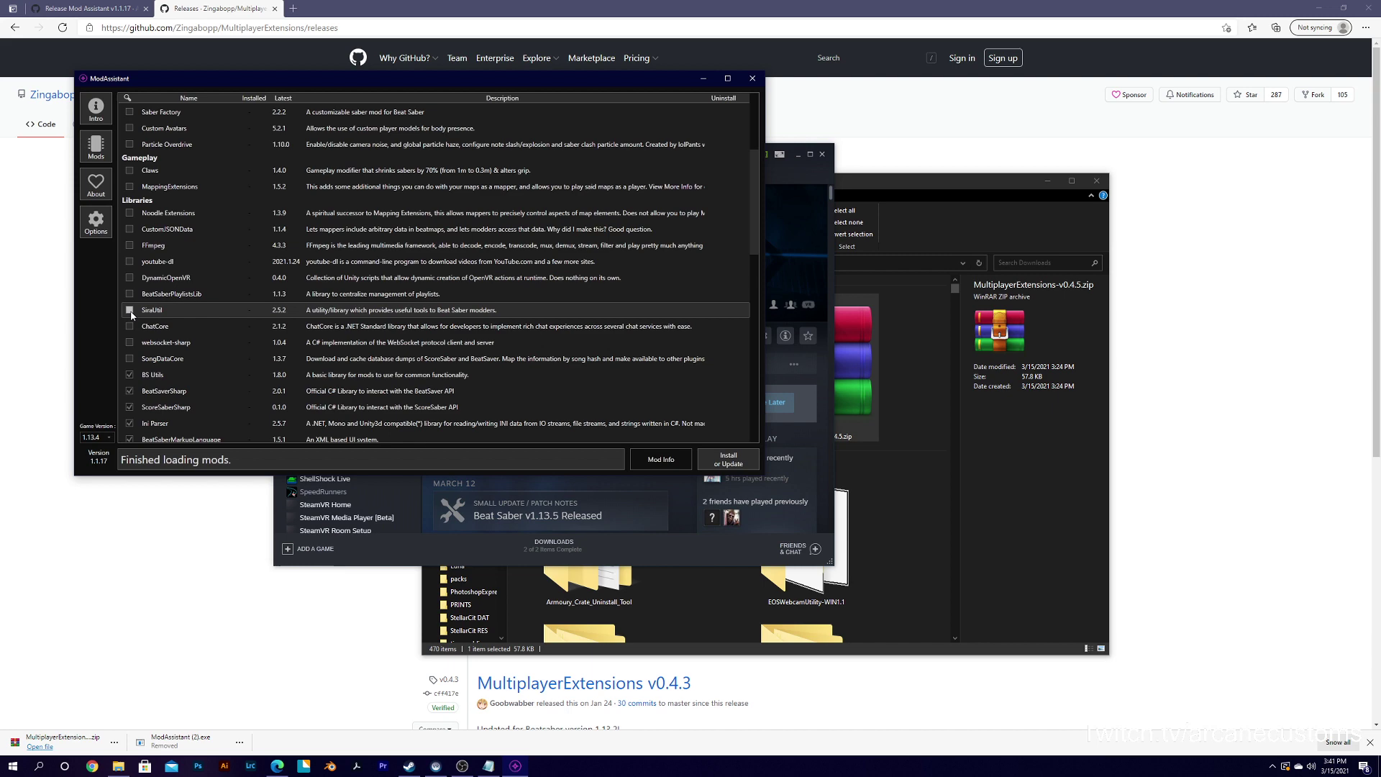
{"action": "left_click", "coordinate": [130, 311]}
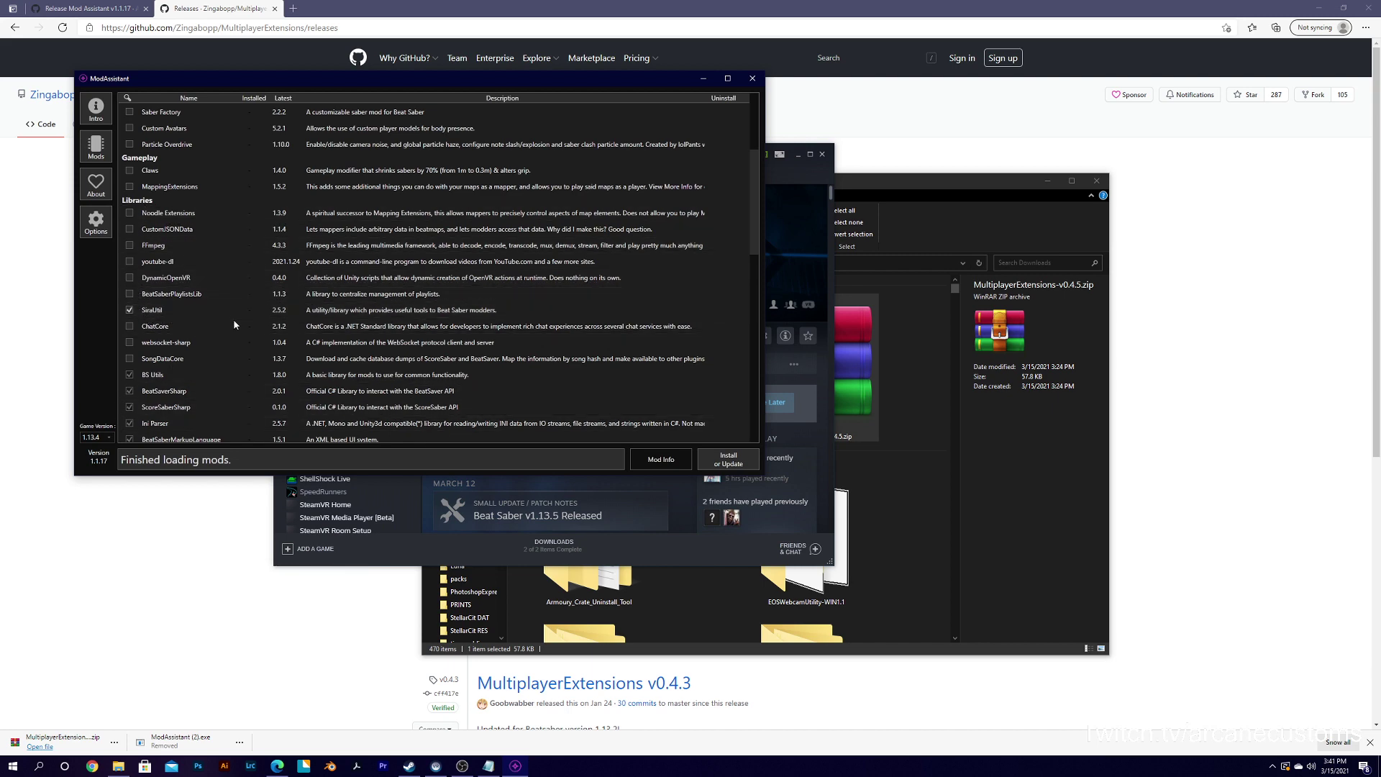
{"action": "scroll", "coordinate": [223, 327], "scroll_direction": "down", "scroll_amount": 9}
{"action": "scroll", "coordinate": [215, 350], "scroll_direction": "up", "scroll_amount": 3}
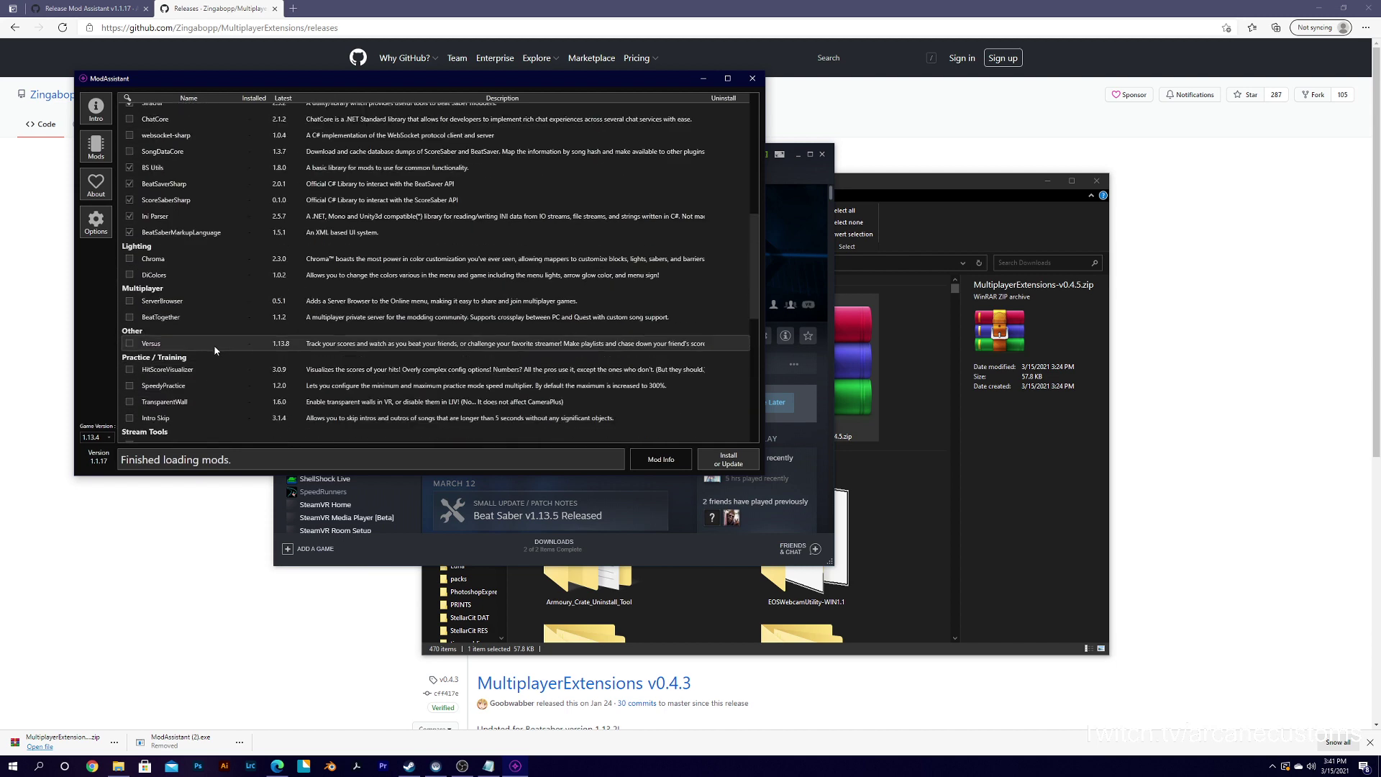
{"action": "left_click", "coordinate": [129, 302]}
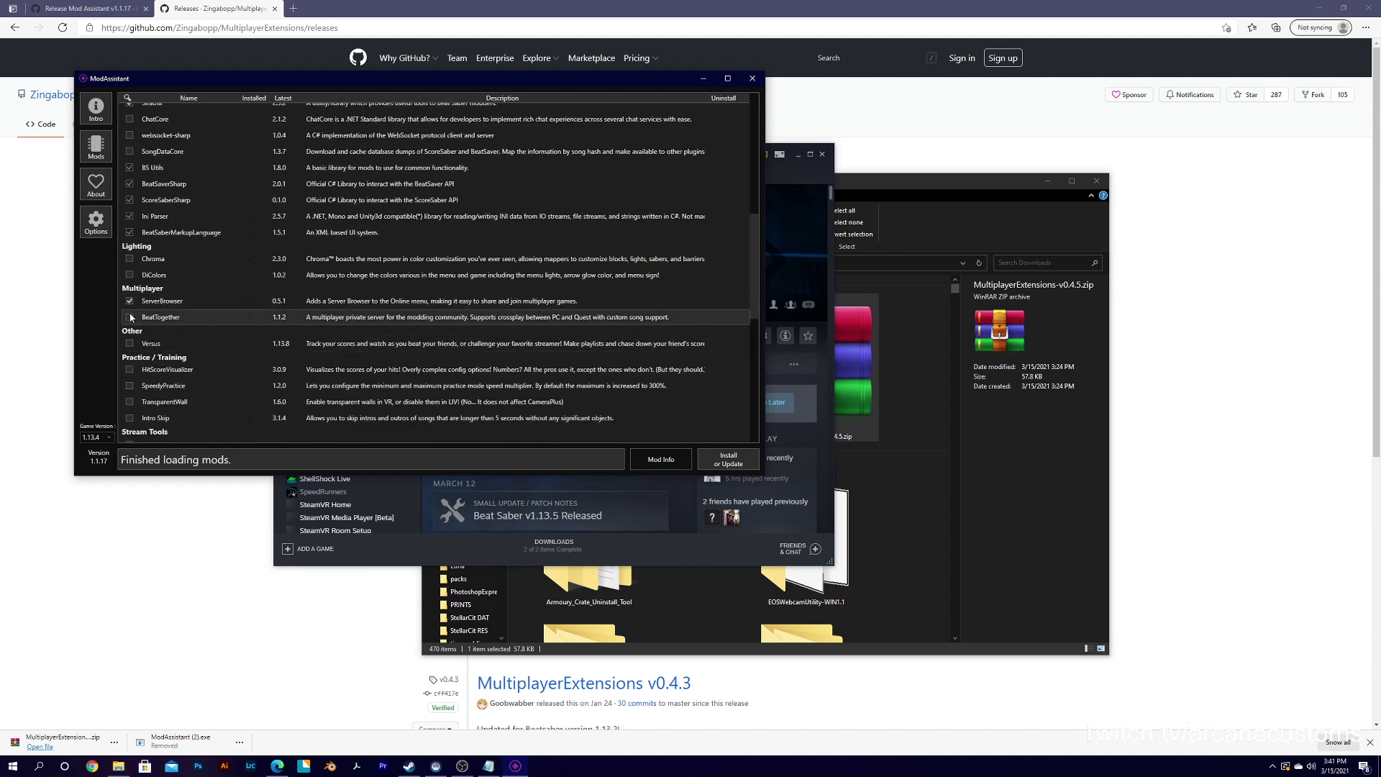
{"action": "left_click", "coordinate": [130, 317]}
{"action": "left_click", "coordinate": [717, 465]}
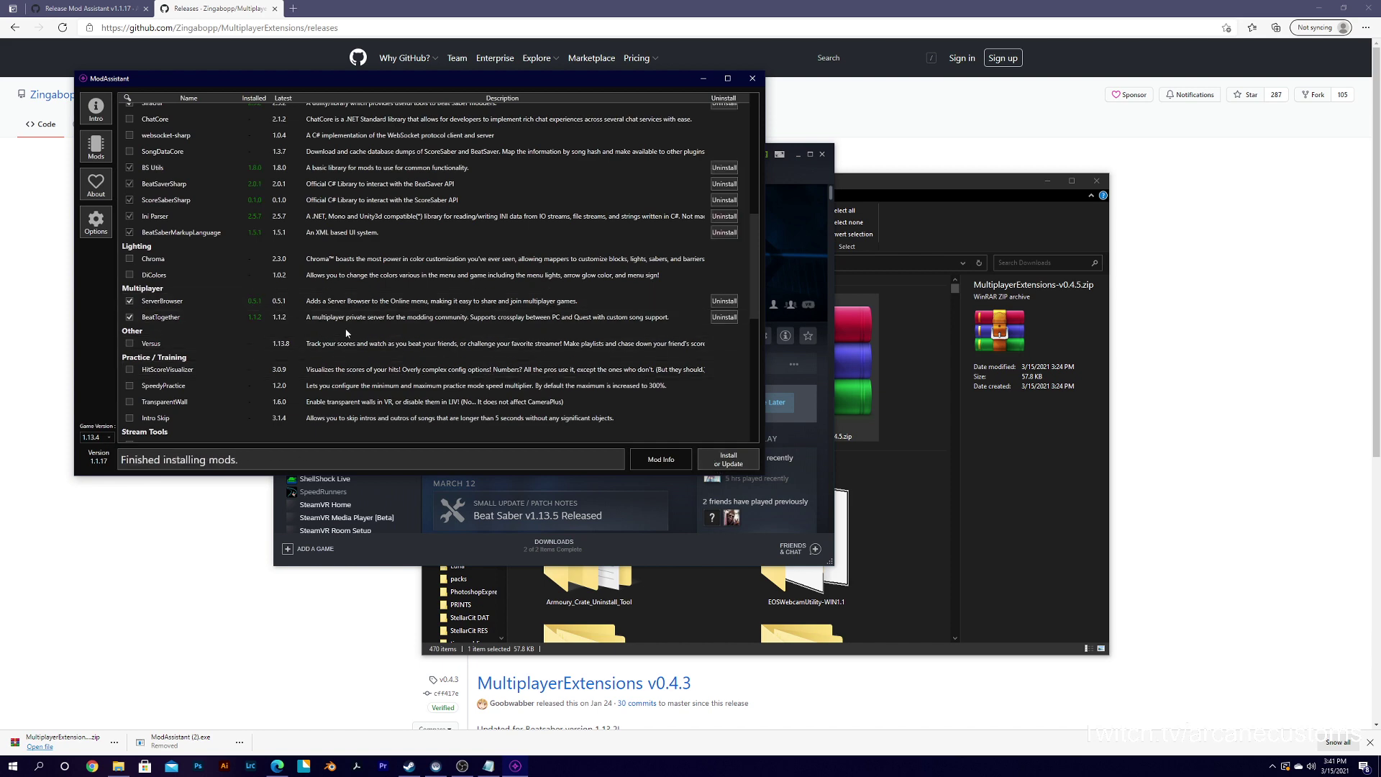
{"action": "scroll", "coordinate": [348, 333], "scroll_direction": "up", "scroll_amount": 6}
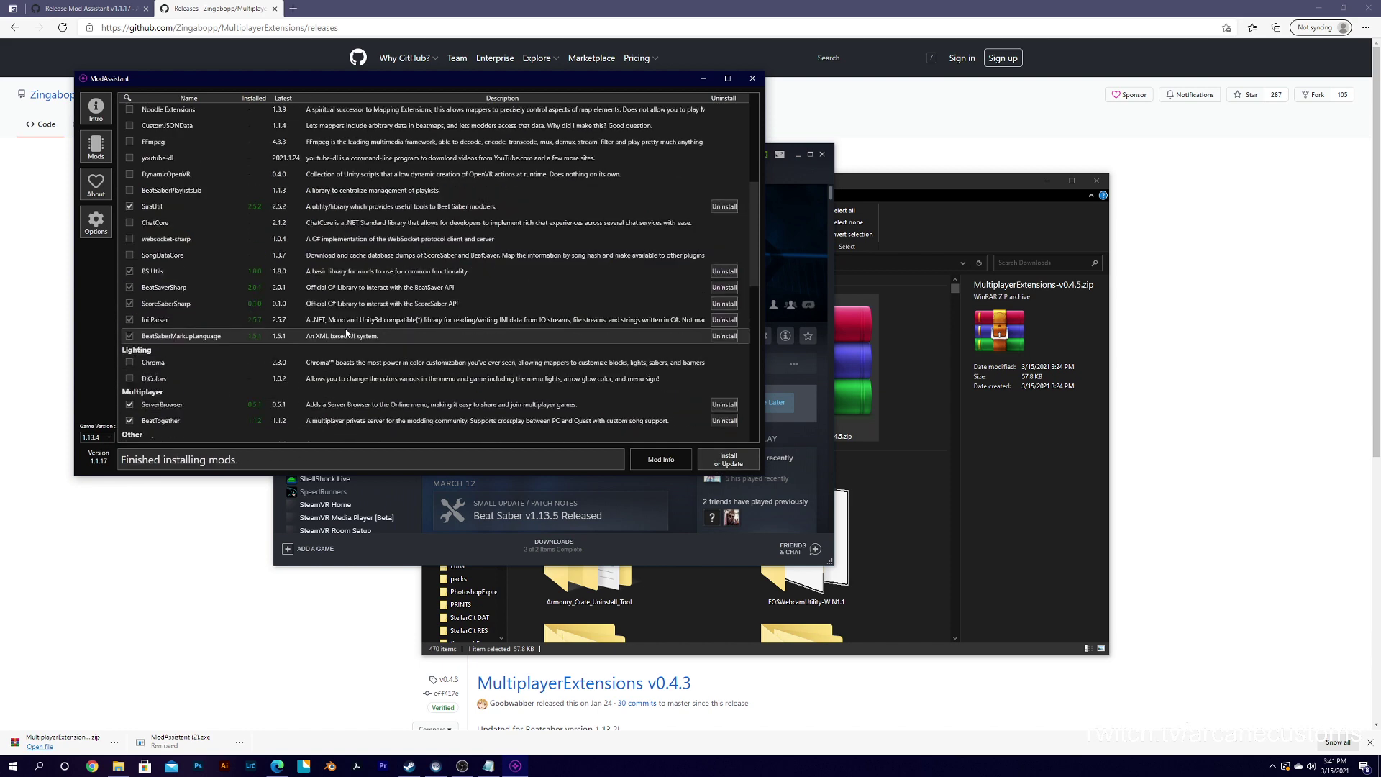
Close Mod Assistant, launch the modded Beat Saber from Steam, and close it at the health warning.
{"action": "left_click", "coordinate": [752, 78]}
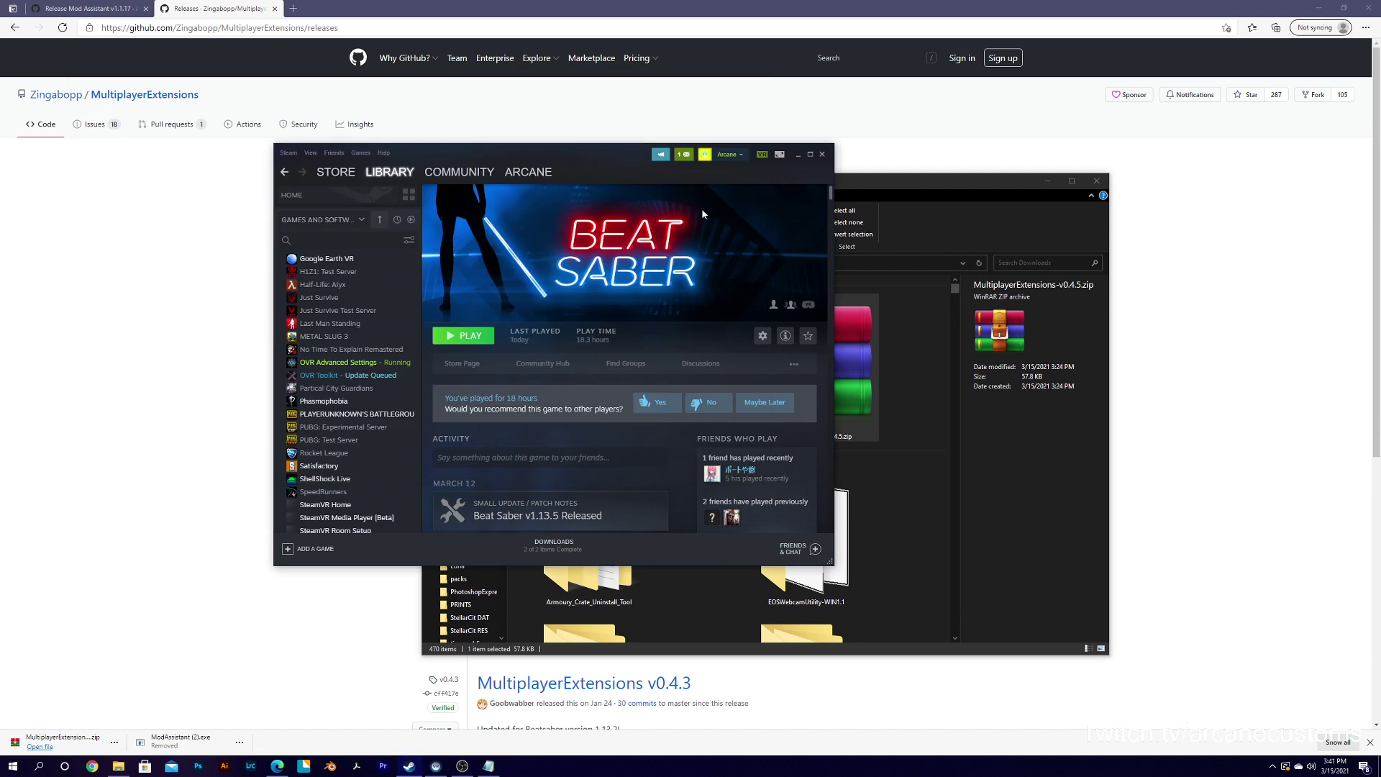
{"action": "left_click", "coordinate": [471, 337]}
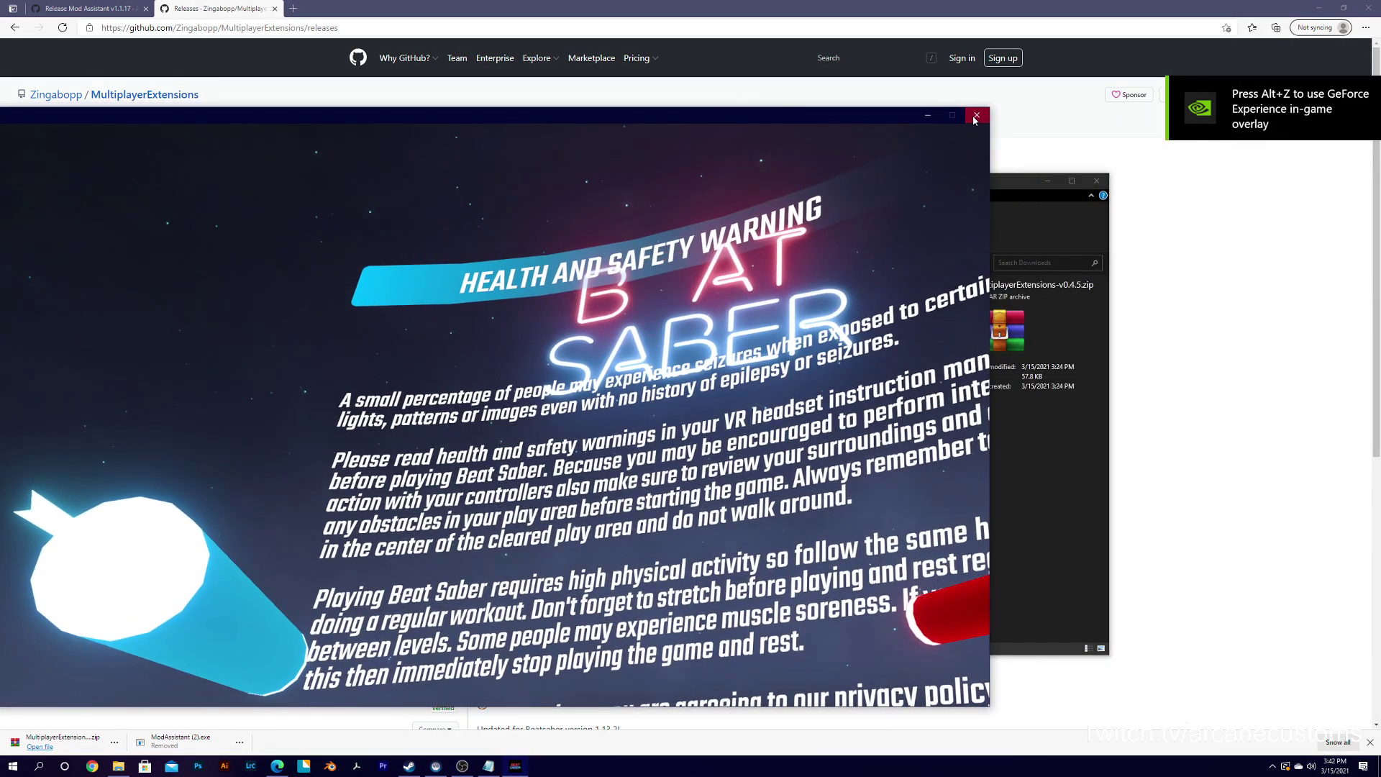
{"action": "left_click", "coordinate": [975, 119]}
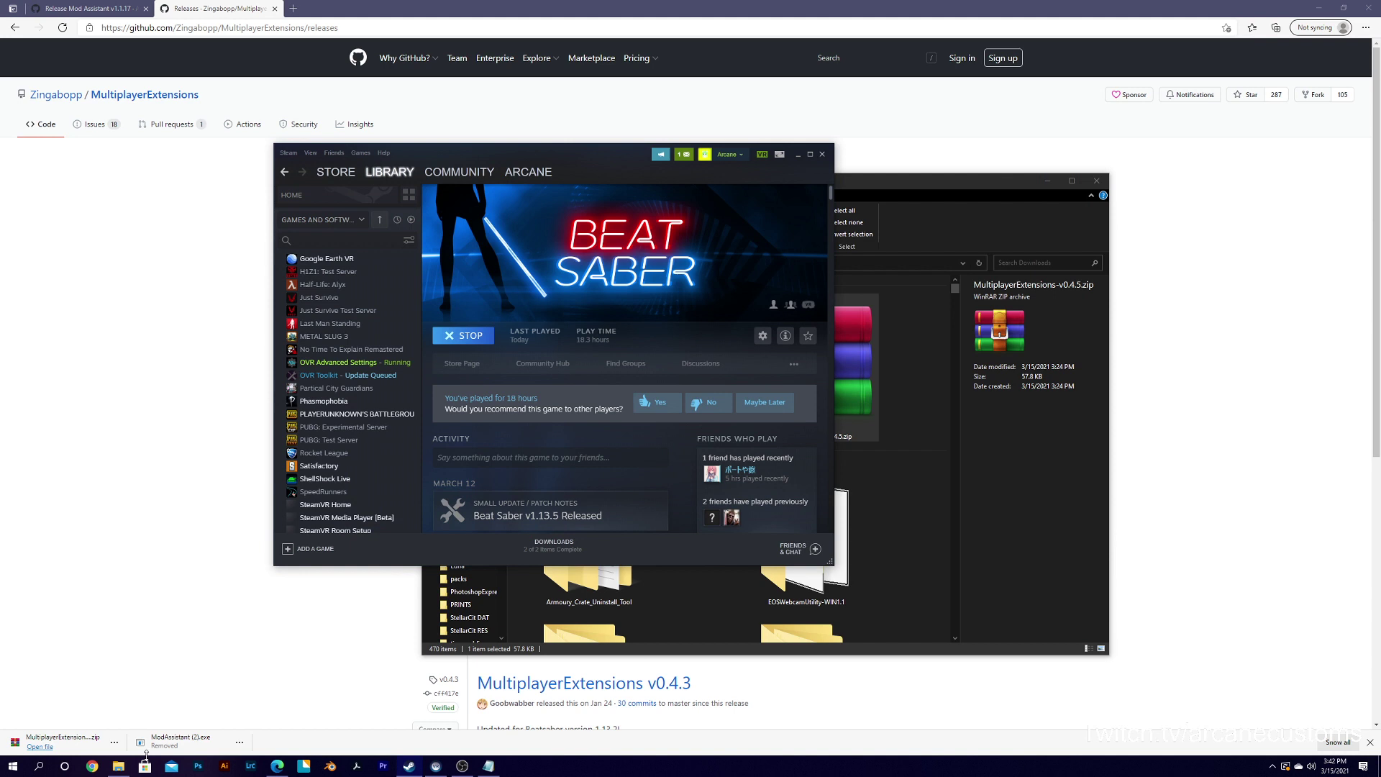
Browse to D:\SteamLibrary\steamapps\common\Beat Saber\Beat Saber_Data and select the Managed folder.
{"action": "left_click", "coordinate": [119, 766]}
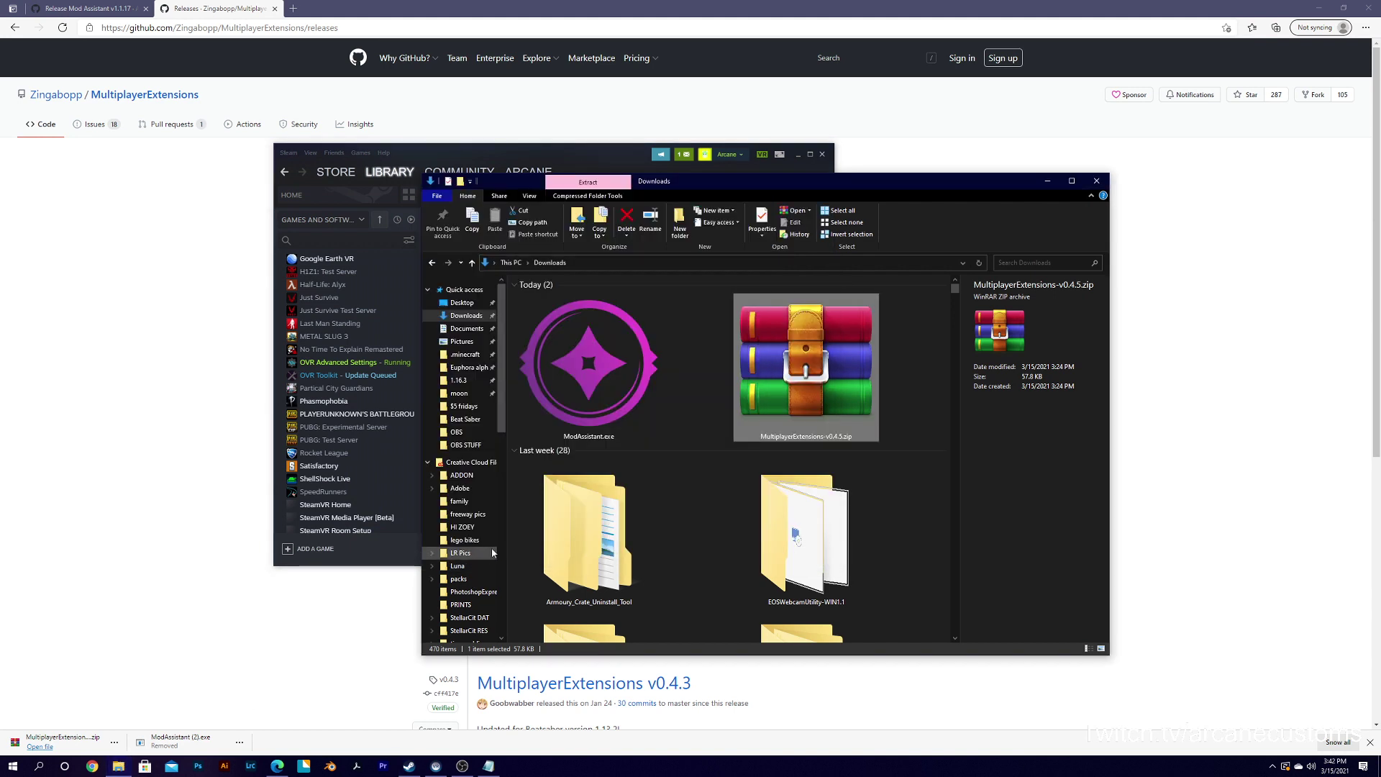
{"action": "scroll", "coordinate": [506, 604], "scroll_direction": "down", "scroll_amount": 10}
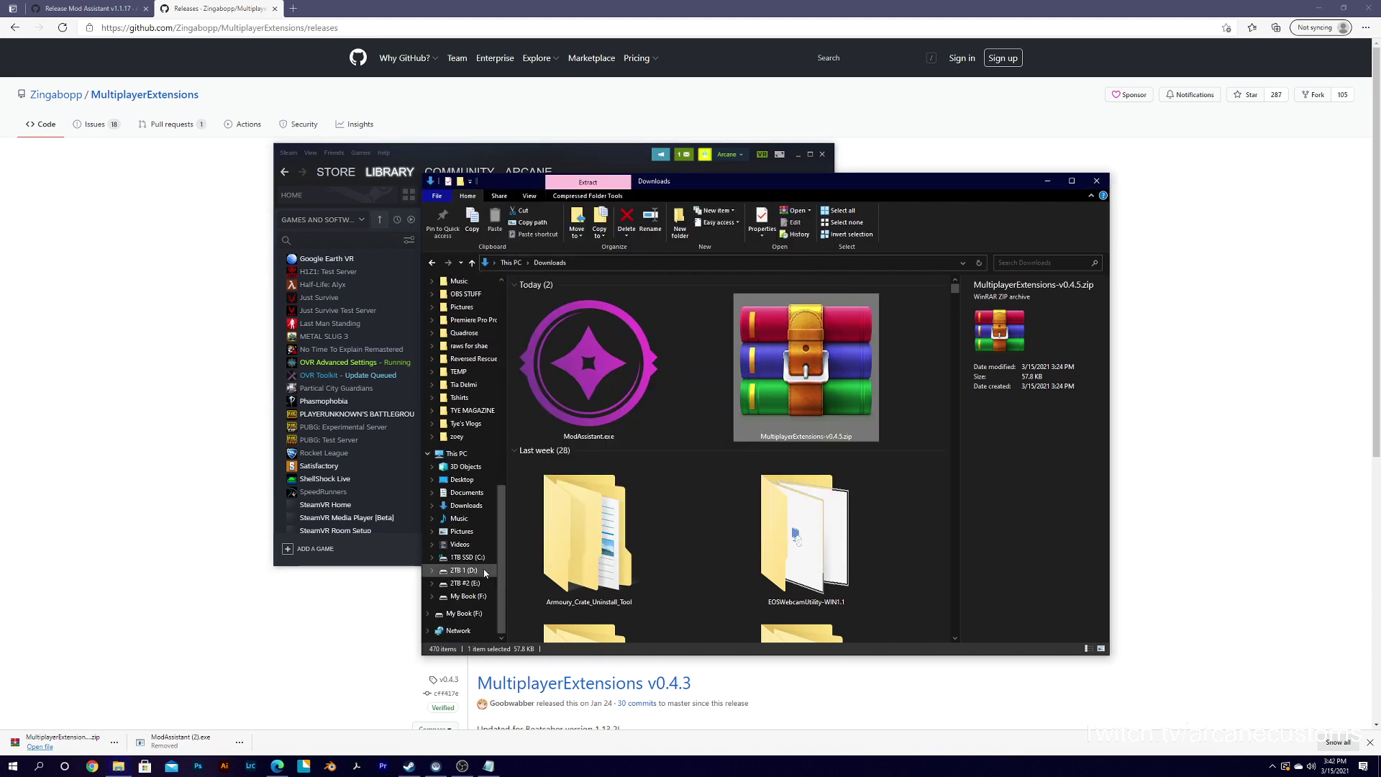
{"action": "left_click", "coordinate": [463, 569]}
{"action": "scroll", "coordinate": [952, 373], "scroll_direction": "down", "scroll_amount": 2}
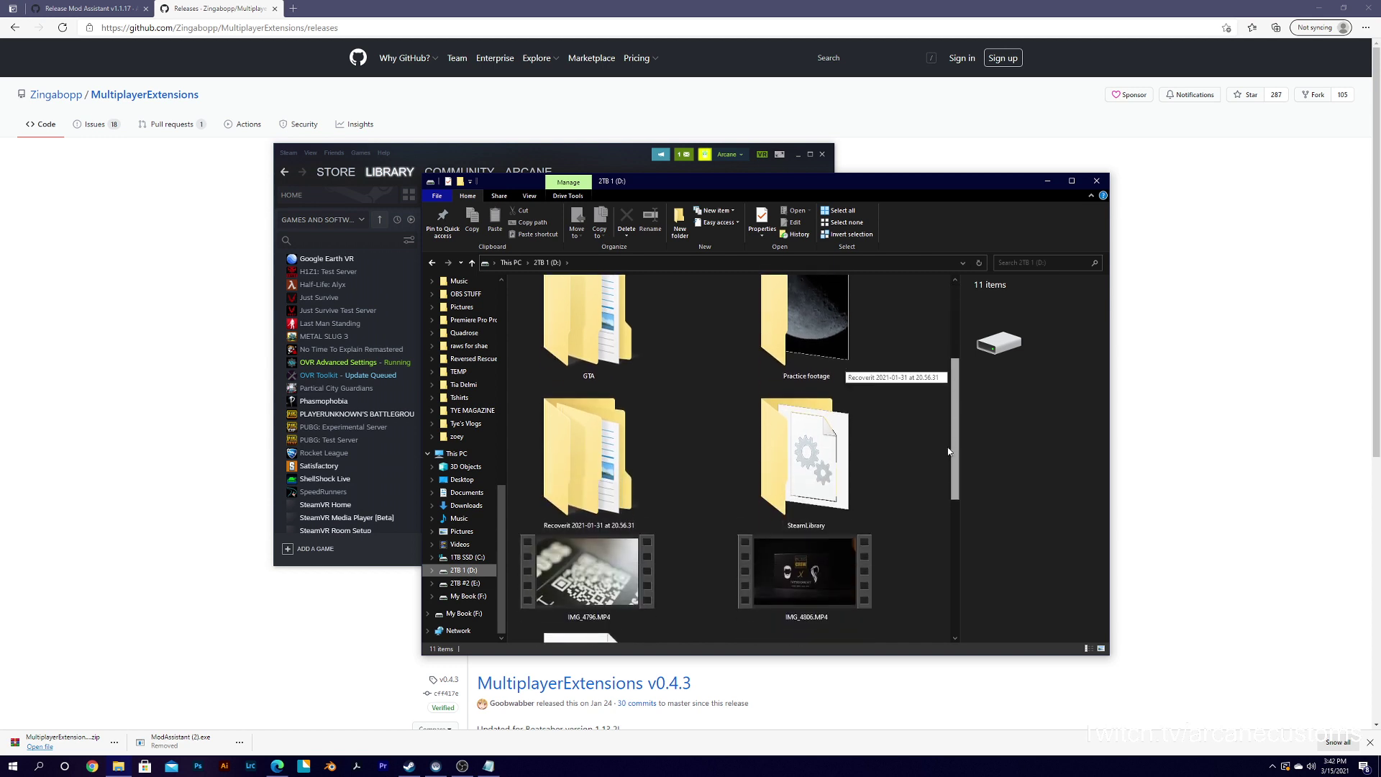
{"action": "double_click", "coordinate": [788, 437]}
{"action": "double_click", "coordinate": [579, 298]}
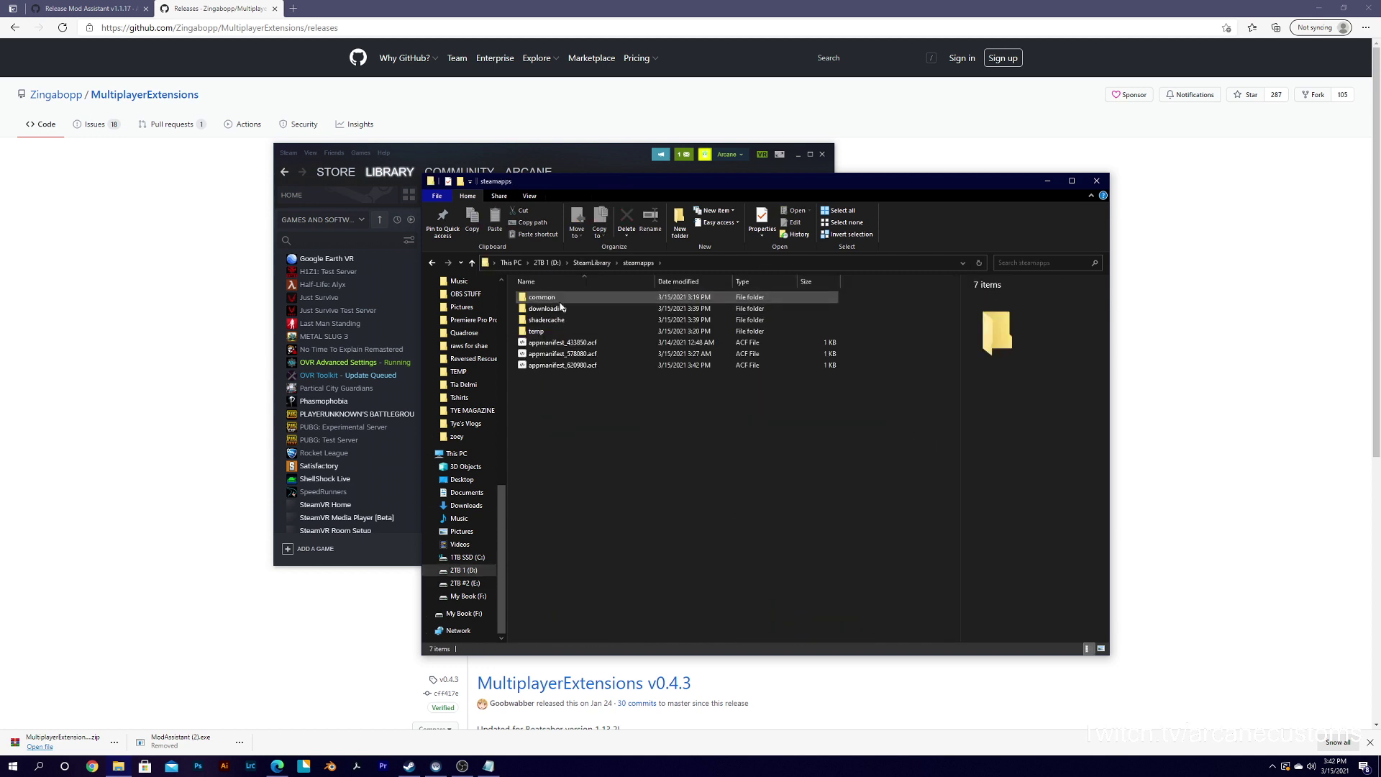
{"action": "double_click", "coordinate": [554, 308]}
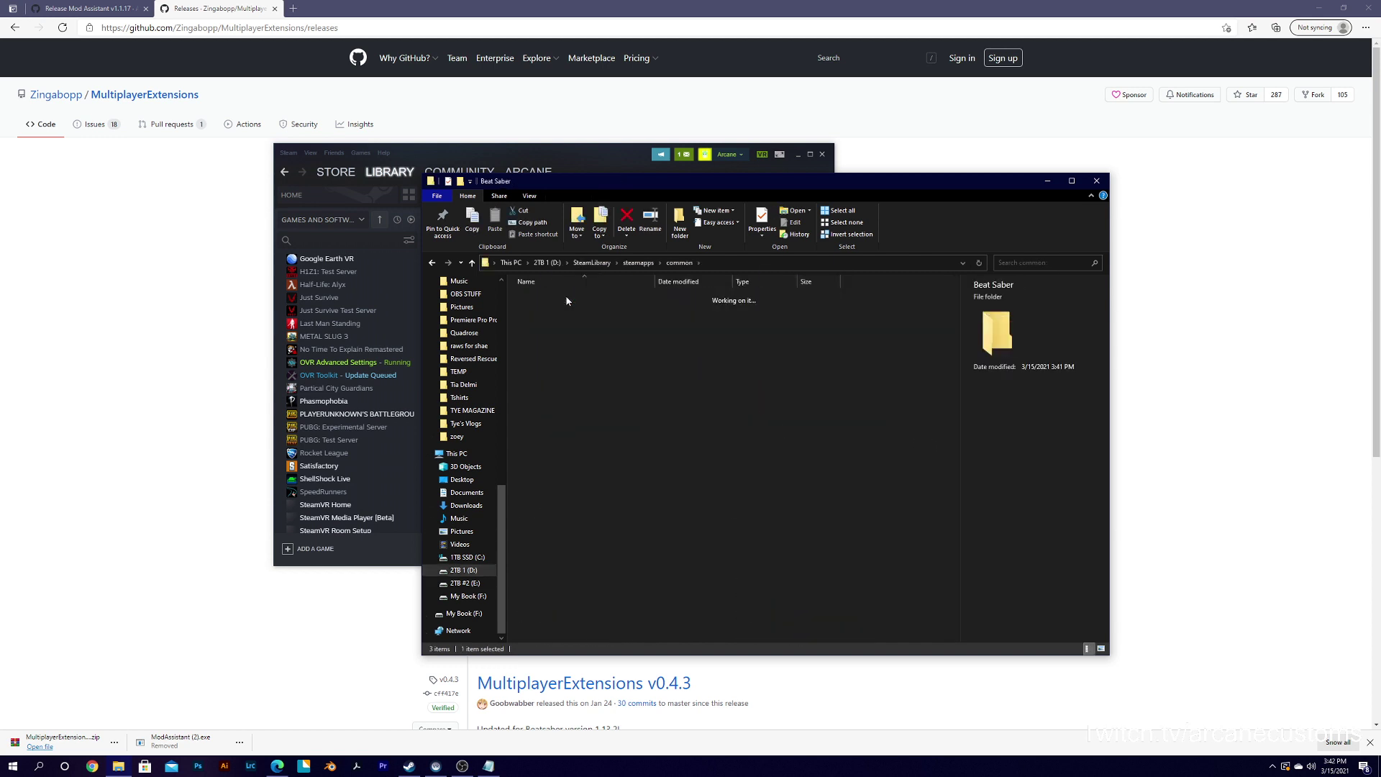
{"action": "double_click", "coordinate": [552, 297]}
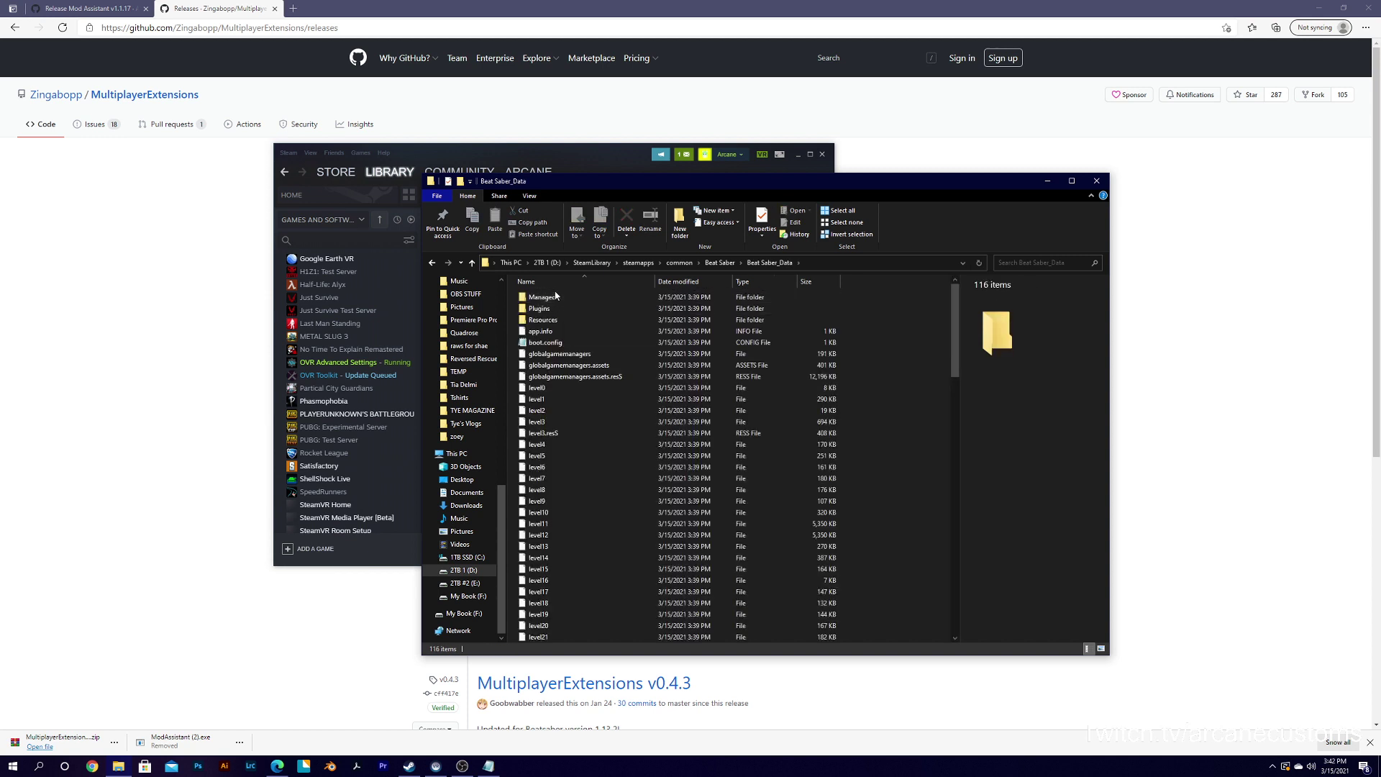
{"action": "left_click", "coordinate": [563, 298]}
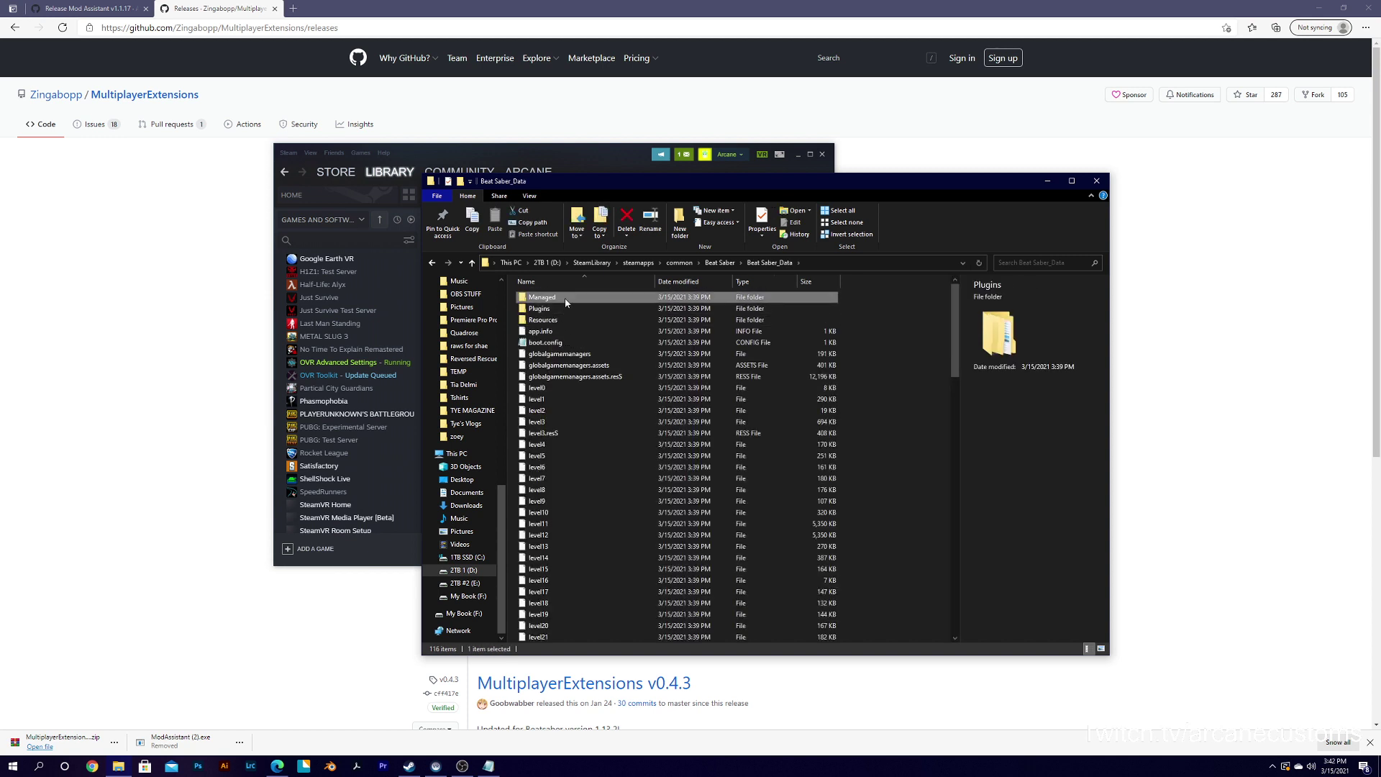
Select Beat Saber in the Steam library and launch it with PLAY.
{"action": "scroll", "coordinate": [400, 331], "scroll_direction": "up", "scroll_amount": 5}
{"action": "left_click", "coordinate": [399, 327]}
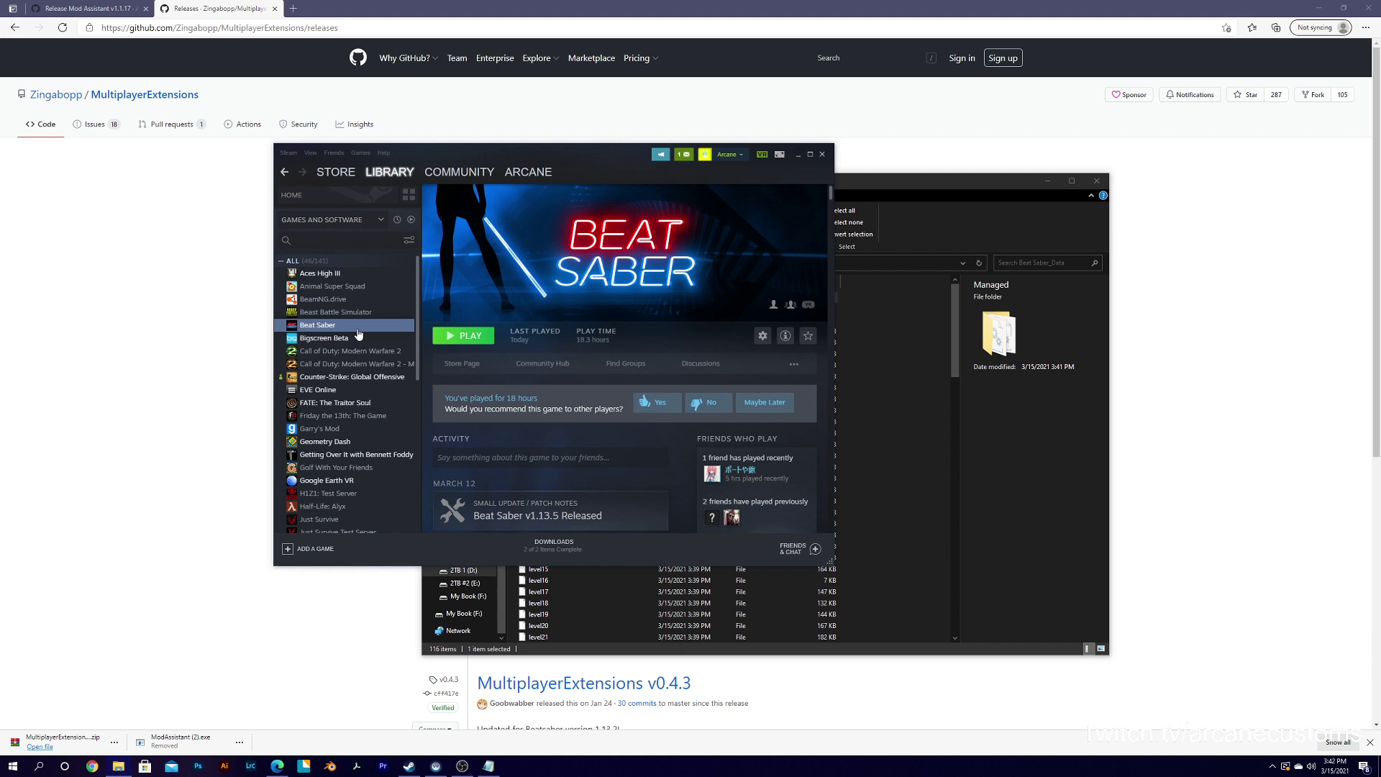
{"action": "left_click", "coordinate": [482, 341]}
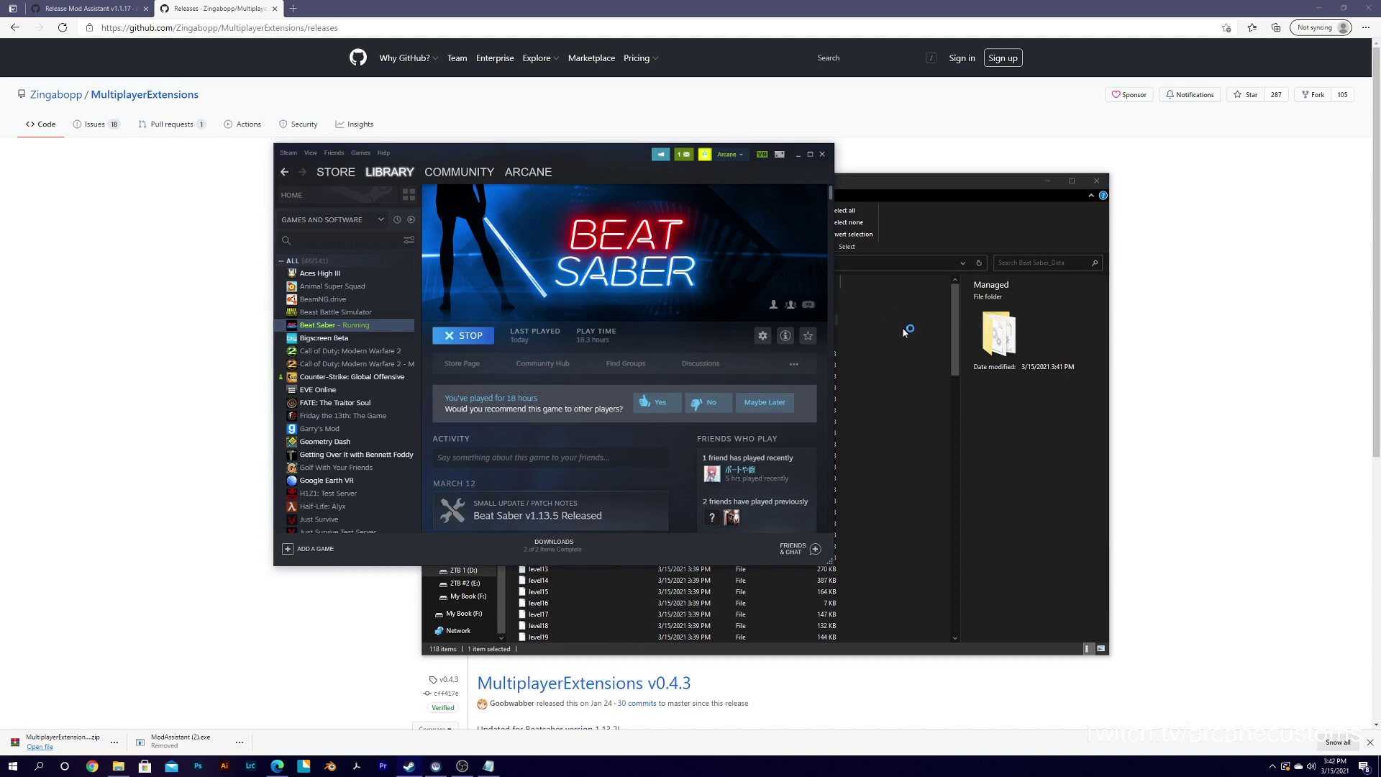
Paste all 36 song folders from the desktop CustomLevels into Beat Saber_Data\CustomLevels, then return to Beat Saber_Data.
{"action": "left_click", "coordinate": [902, 327]}
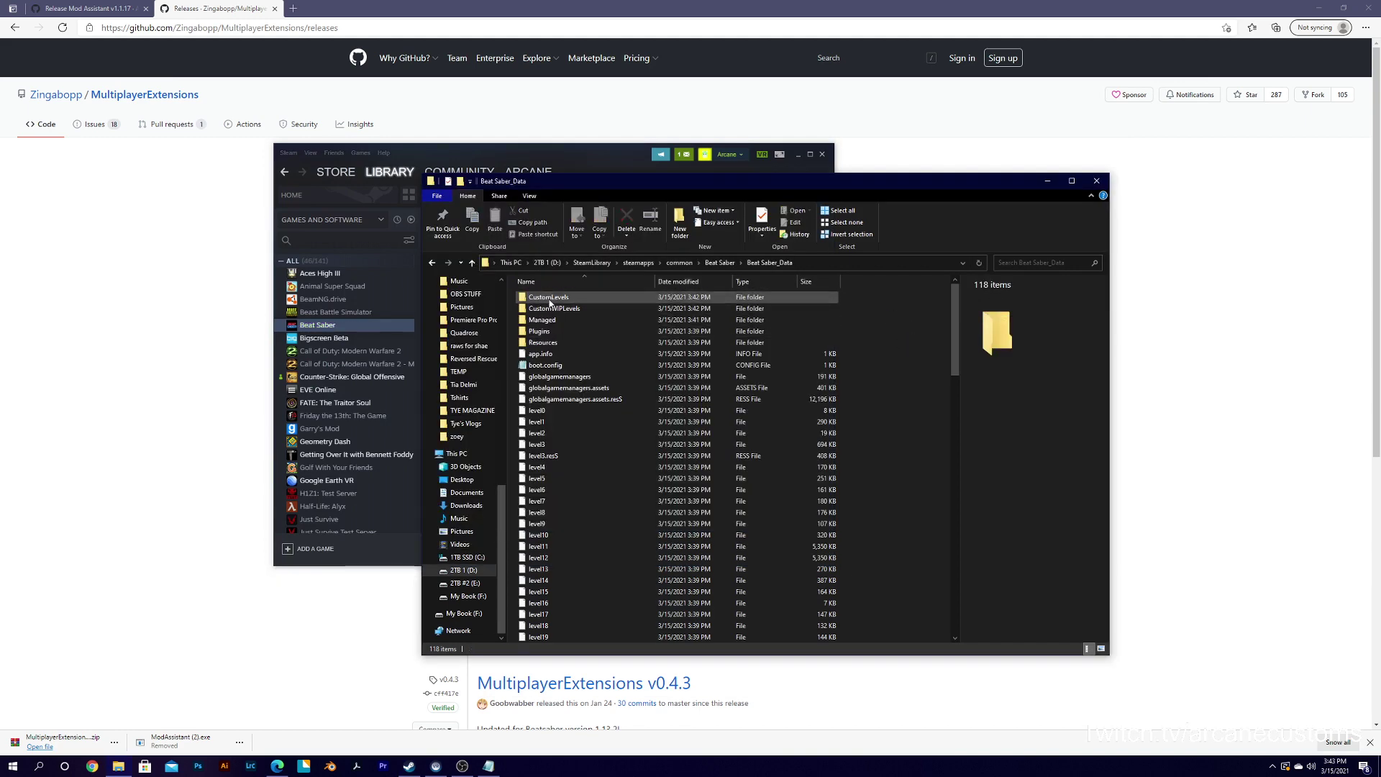
{"action": "left_click", "coordinate": [1316, 7]}
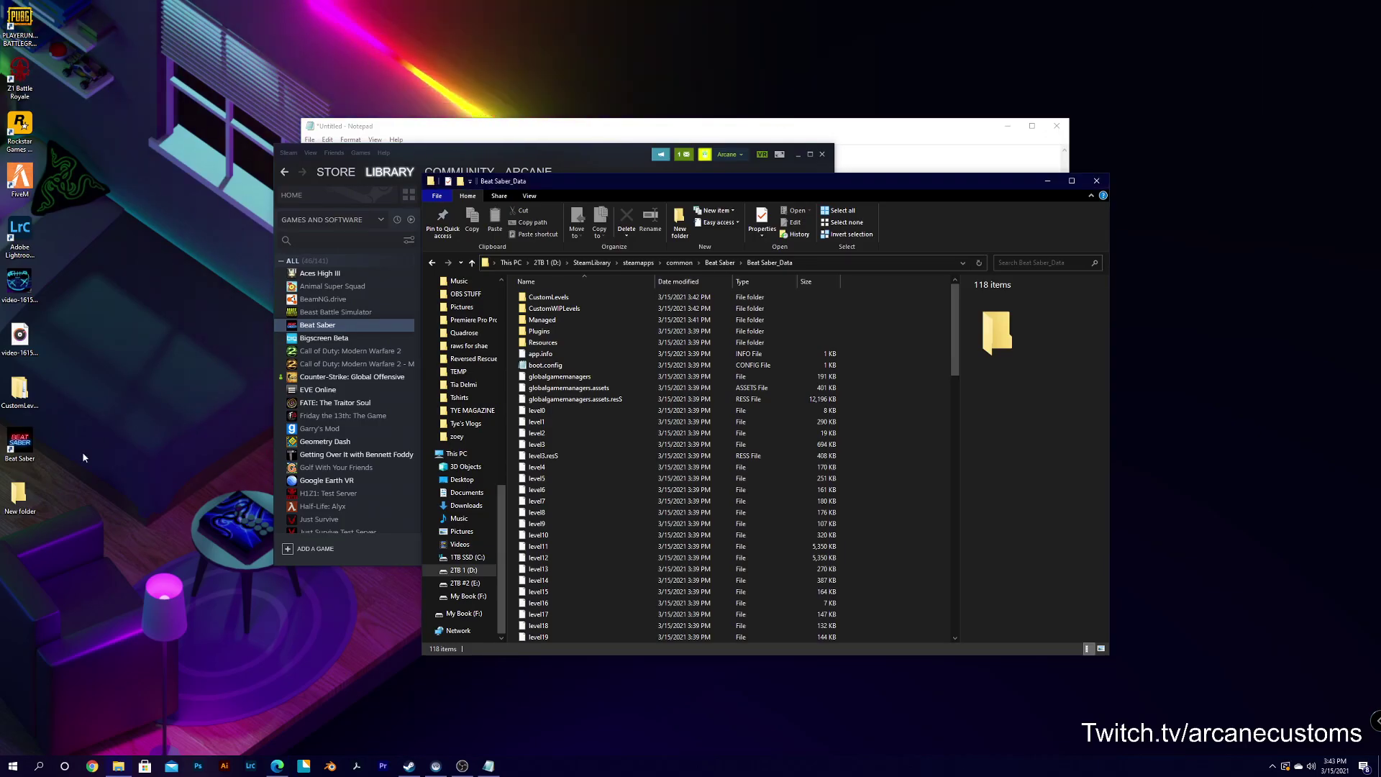
{"action": "double_click", "coordinate": [31, 412]}
{"action": "left_click", "coordinate": [667, 402]}
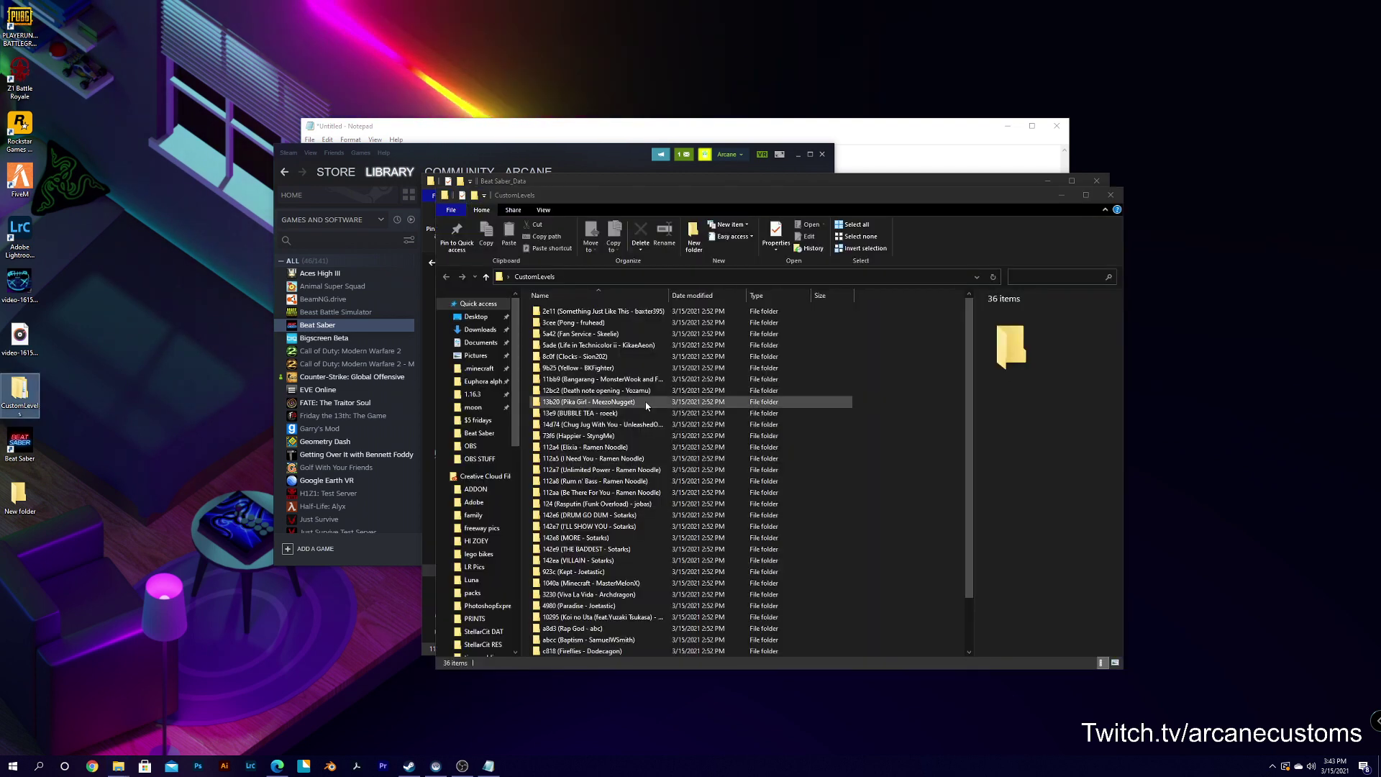
{"action": "key", "text": "ctrl+a"}
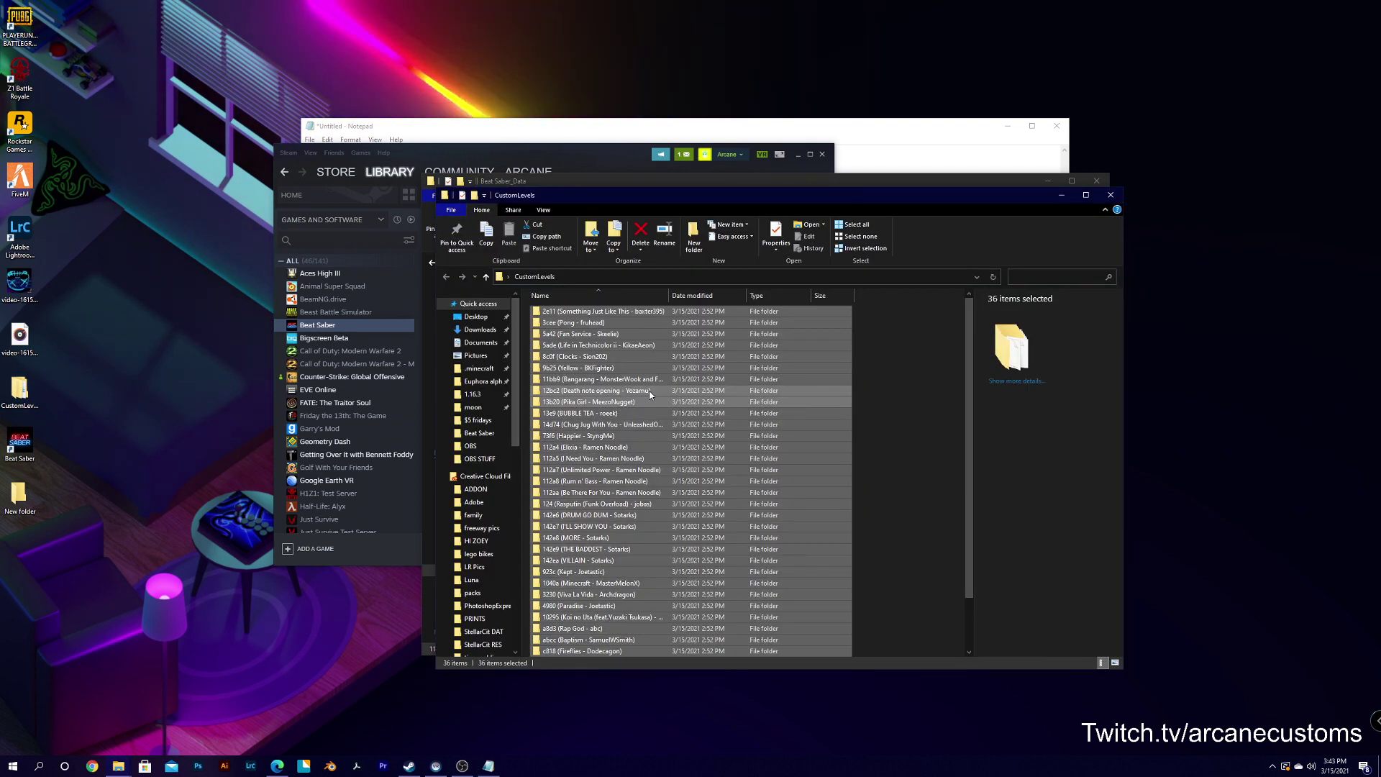
{"action": "left_click", "coordinate": [1102, 197]}
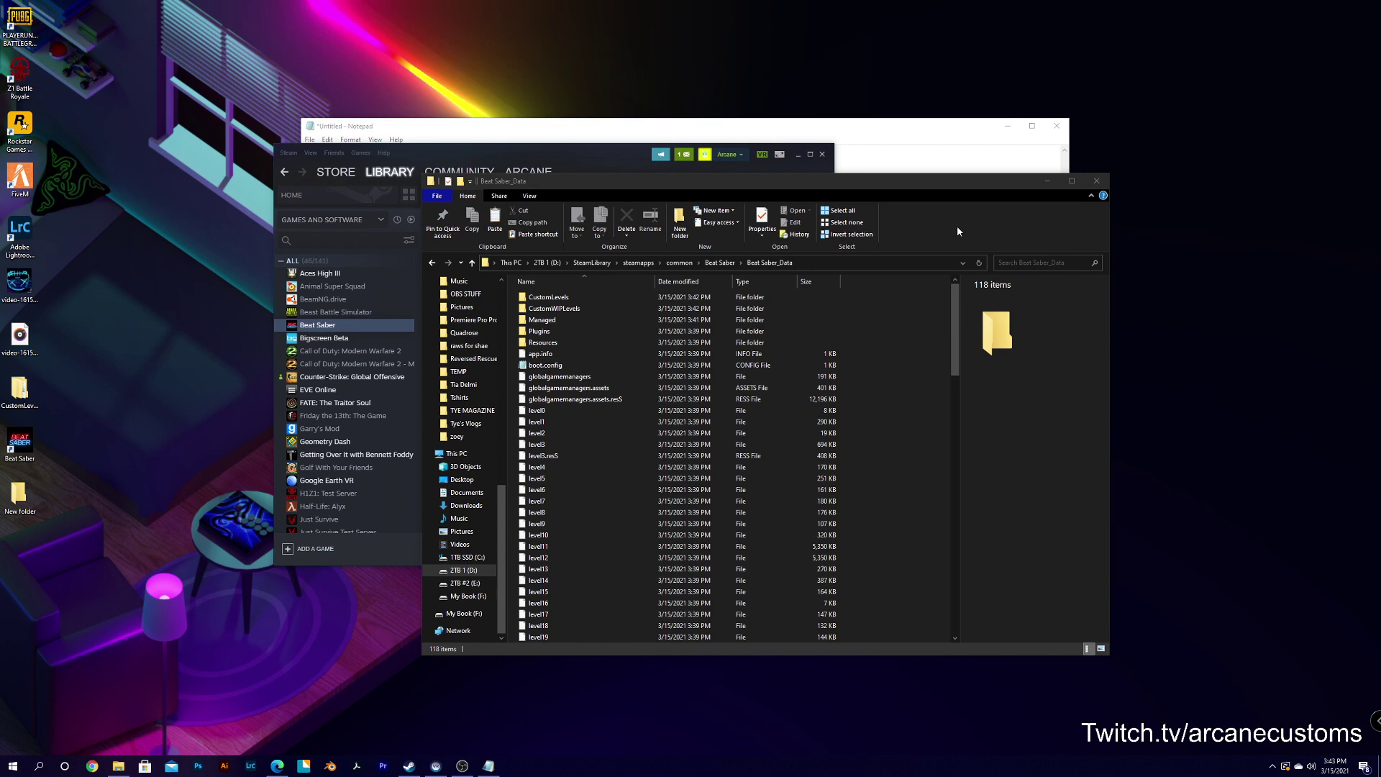
{"action": "double_click", "coordinate": [571, 300]}
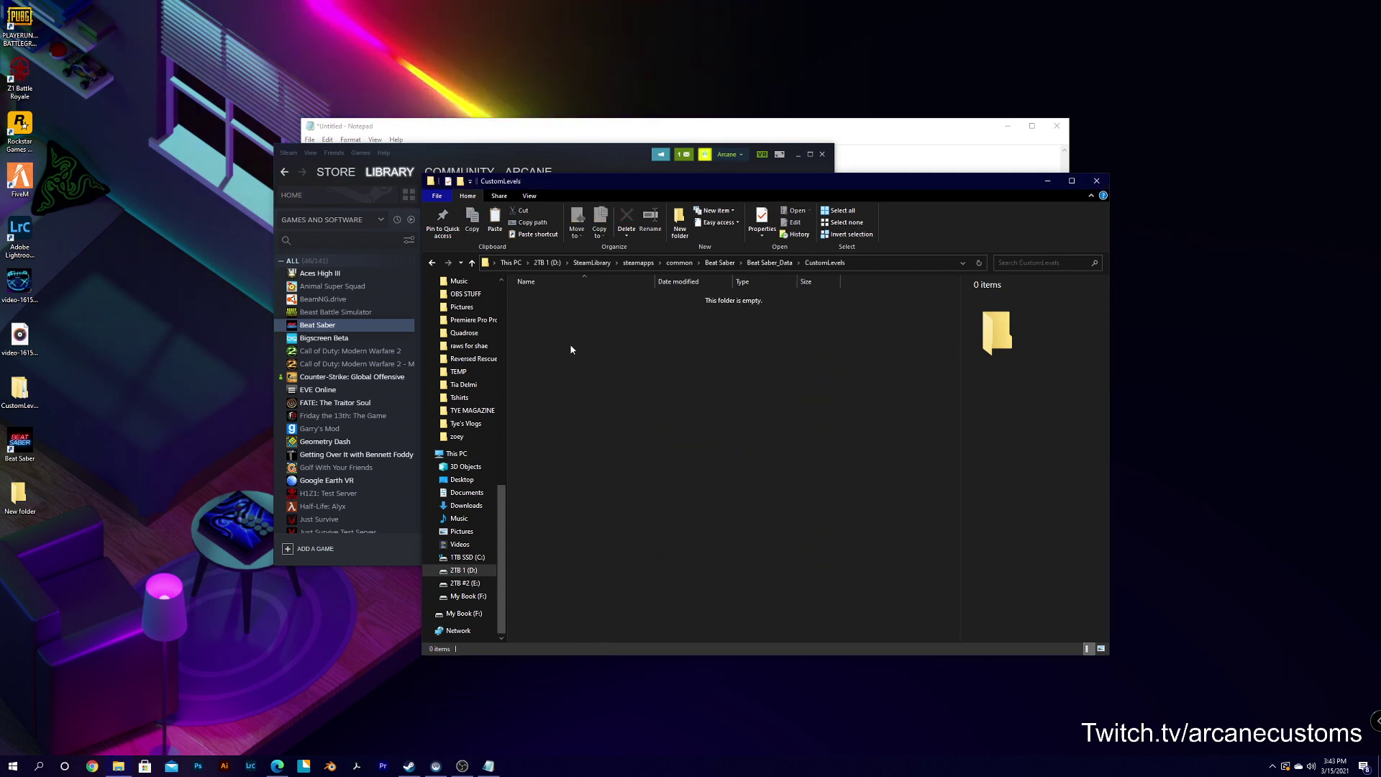
{"action": "key", "text": "ctrl+v"}
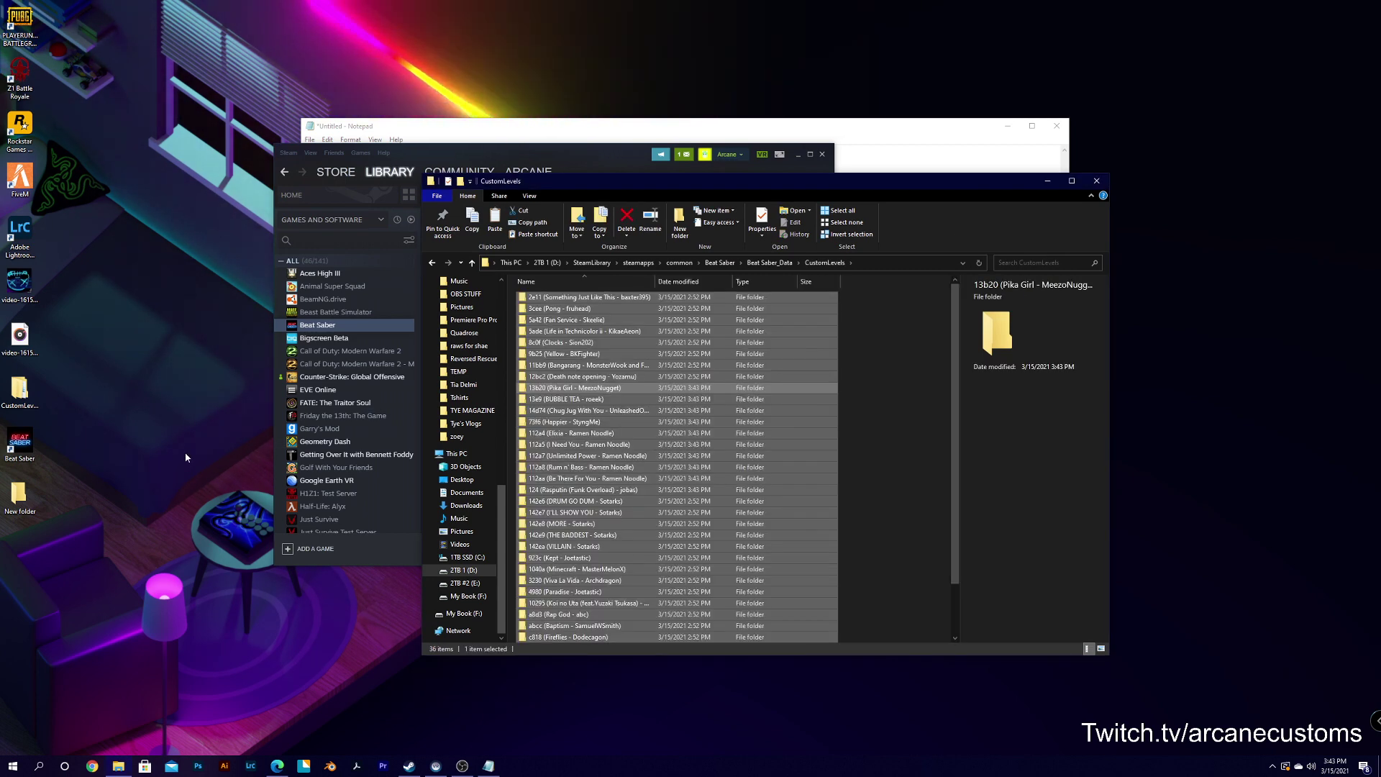
{"action": "left_click", "coordinate": [472, 262]}
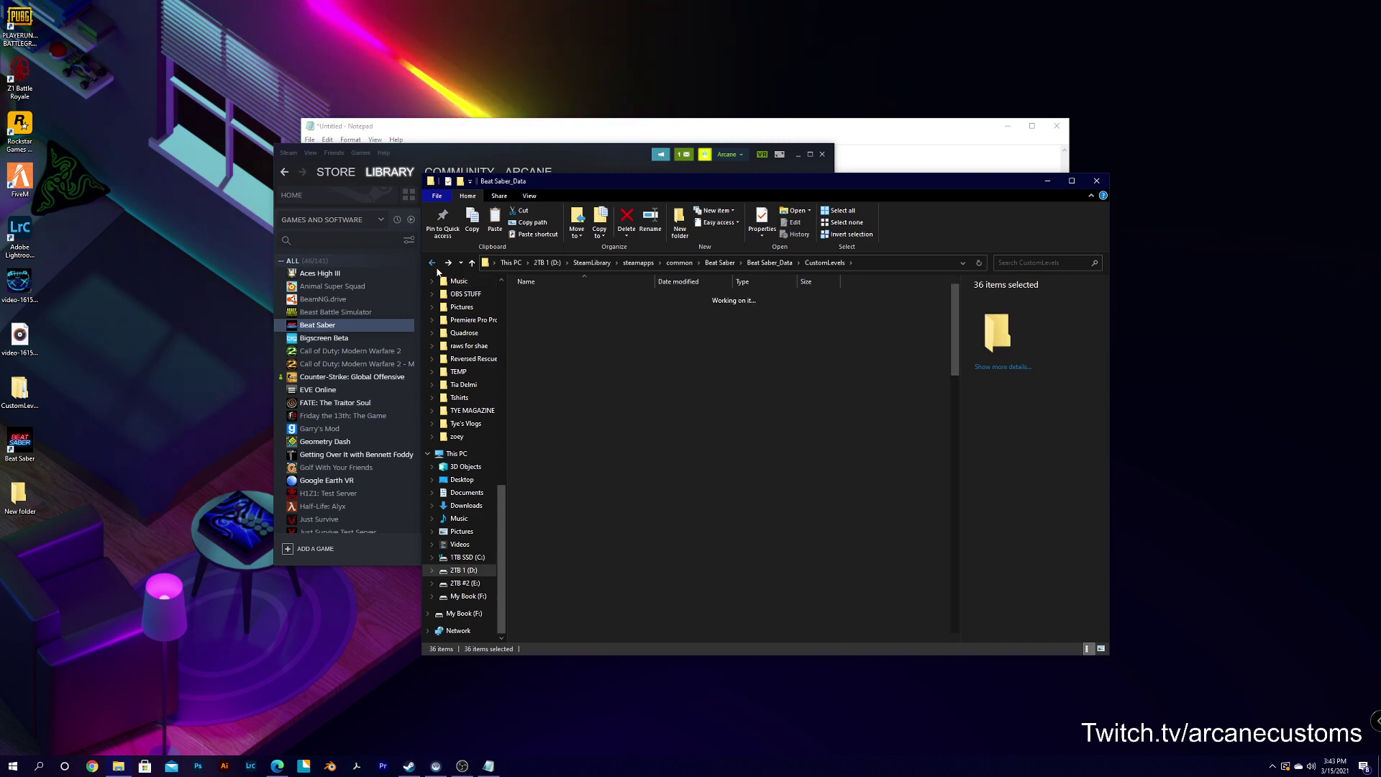
Open a second File Explorer window beside the Beat Saber folder and browse to Downloads.
{"action": "left_click", "coordinate": [797, 154]}
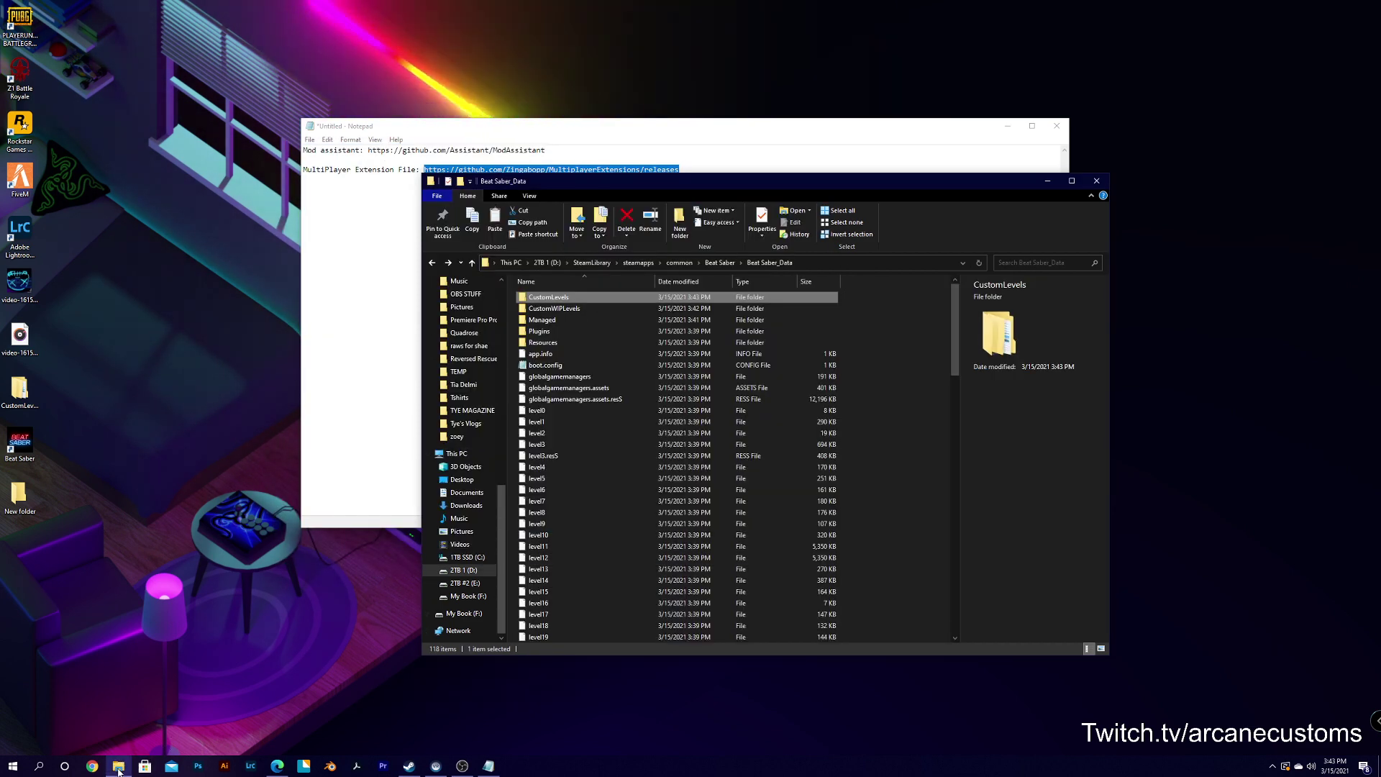
{"action": "left_click", "coordinate": [120, 768]}
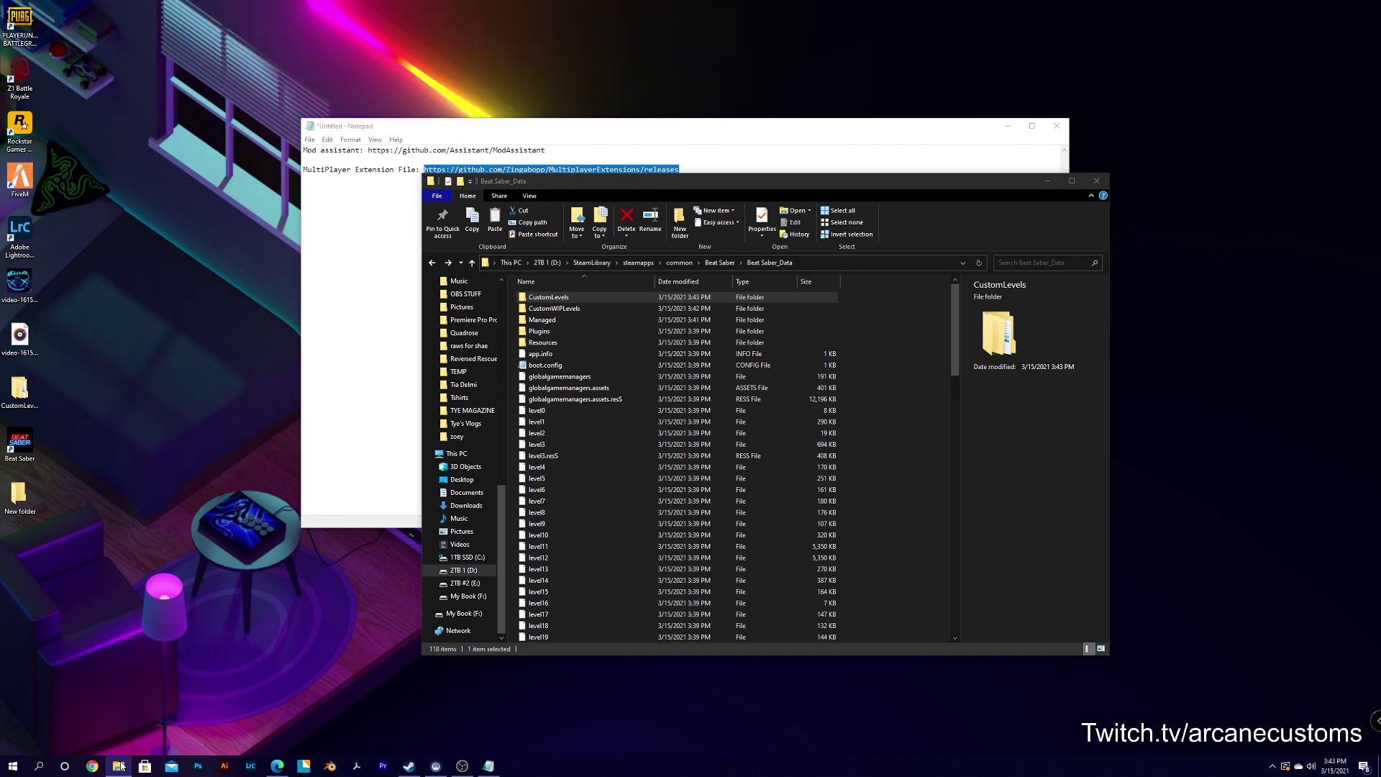
{"action": "right_click", "coordinate": [120, 768]}
{"action": "left_click", "coordinate": [93, 710]}
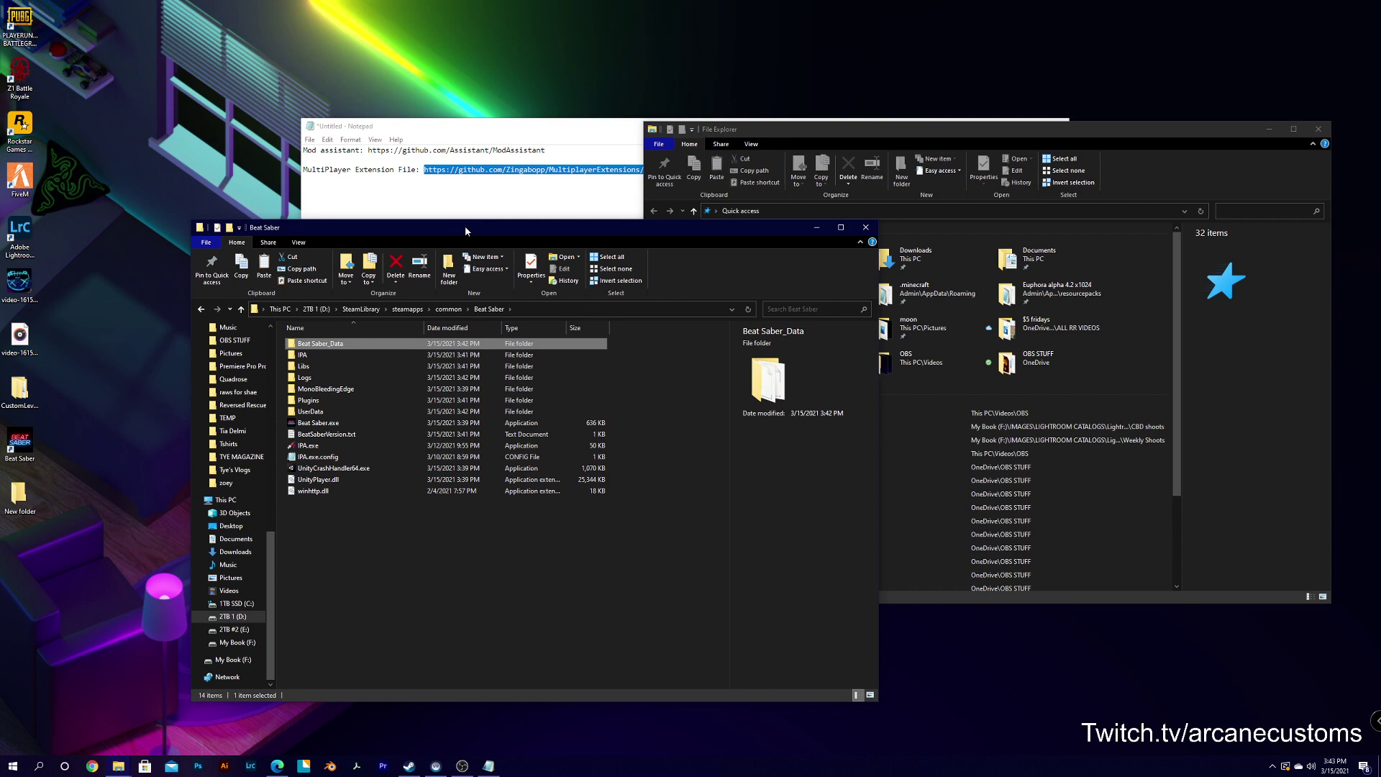
{"action": "left_click_drag", "start_coordinate": [466, 231], "coordinate": [319, 163]}
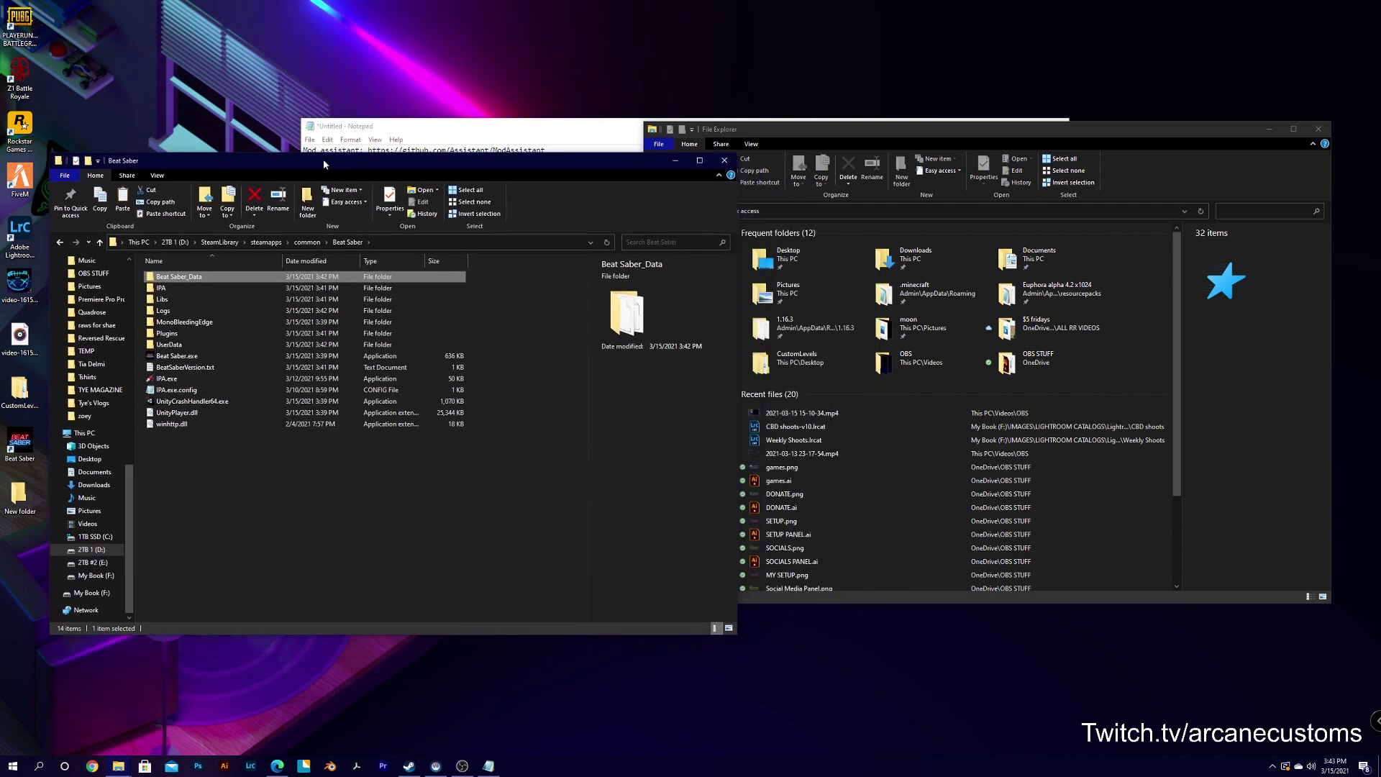
{"action": "left_click", "coordinate": [854, 138]}
{"action": "left_click", "coordinate": [688, 266]}
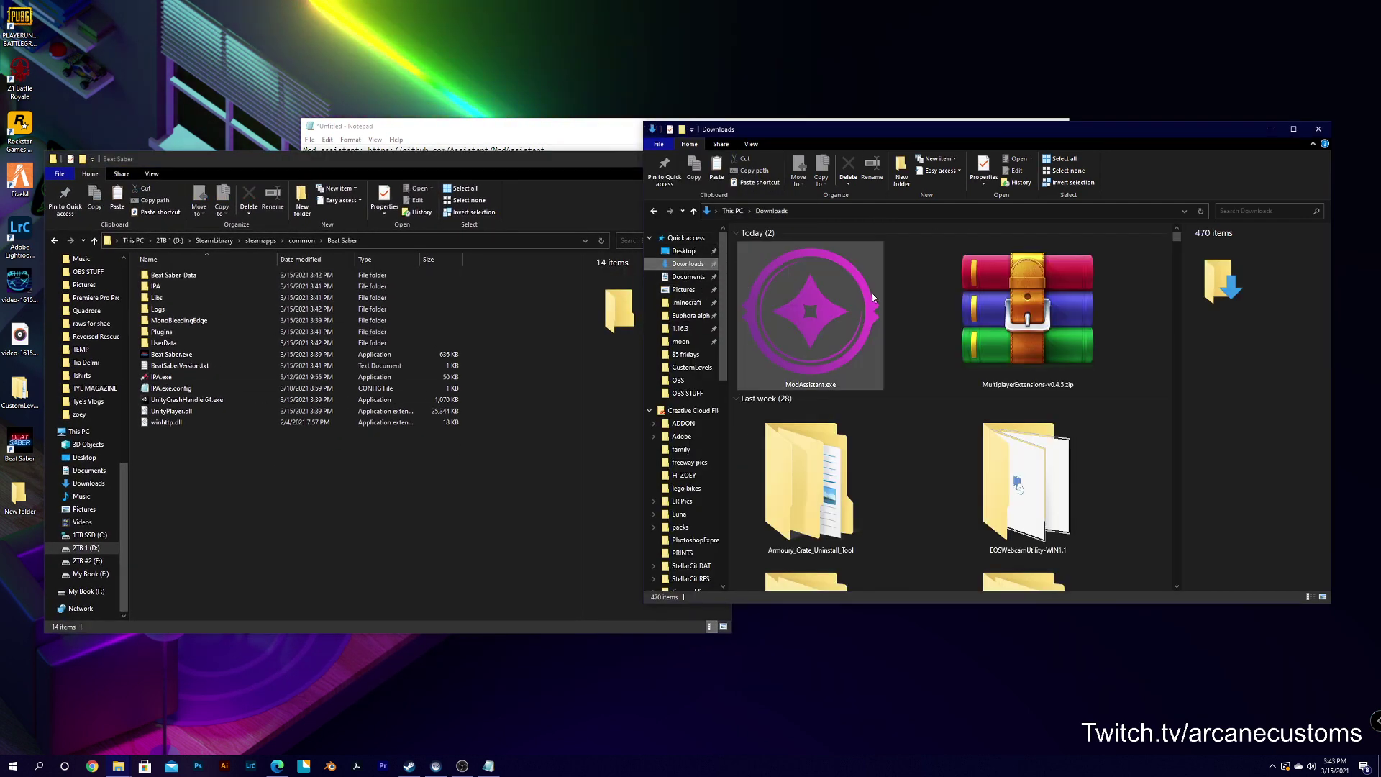
Copy MultiplayerExtensions-v0.4.5.zip into the Beat Saber folder and Extract Here.
{"action": "left_click", "coordinate": [1003, 377]}
{"action": "left_click_drag", "start_coordinate": [401, 501], "coordinate": [400, 499]}
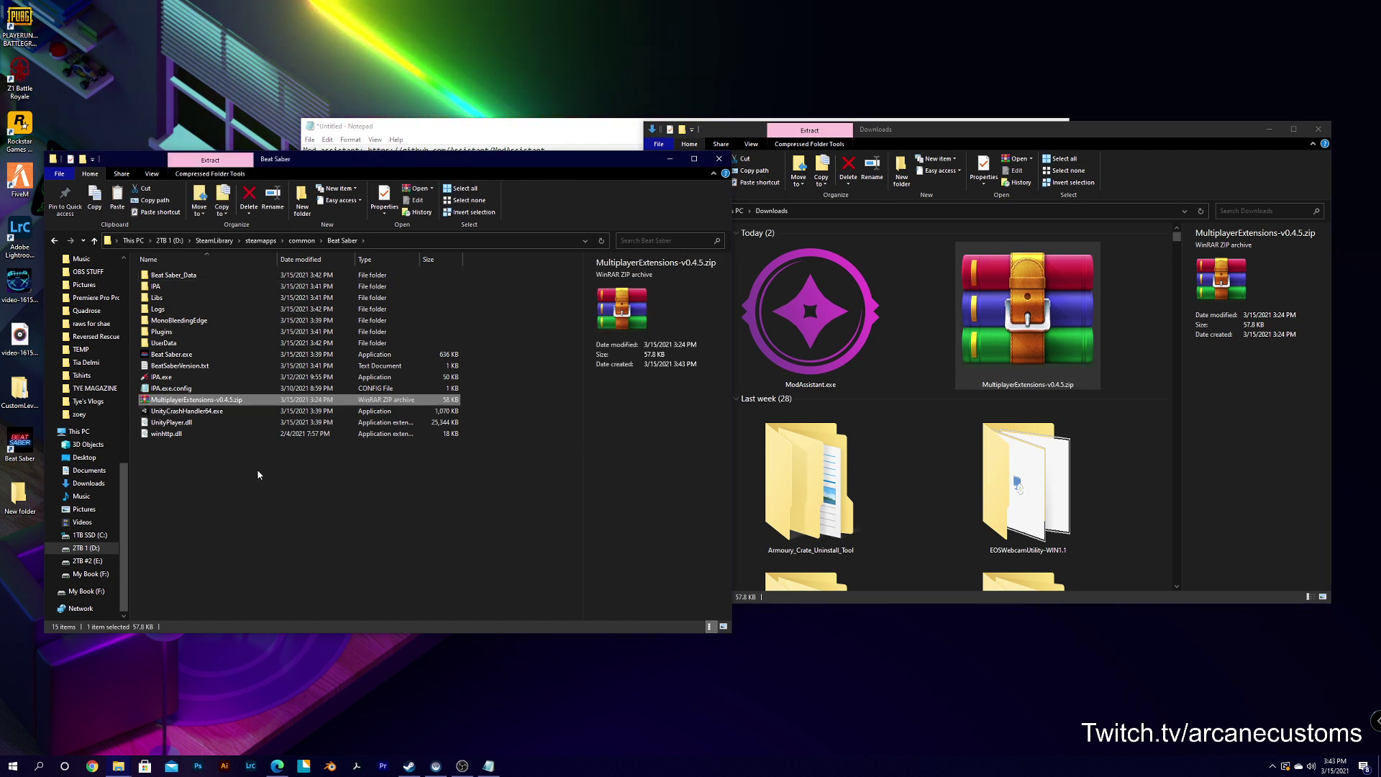
{"action": "right_click", "coordinate": [231, 402]}
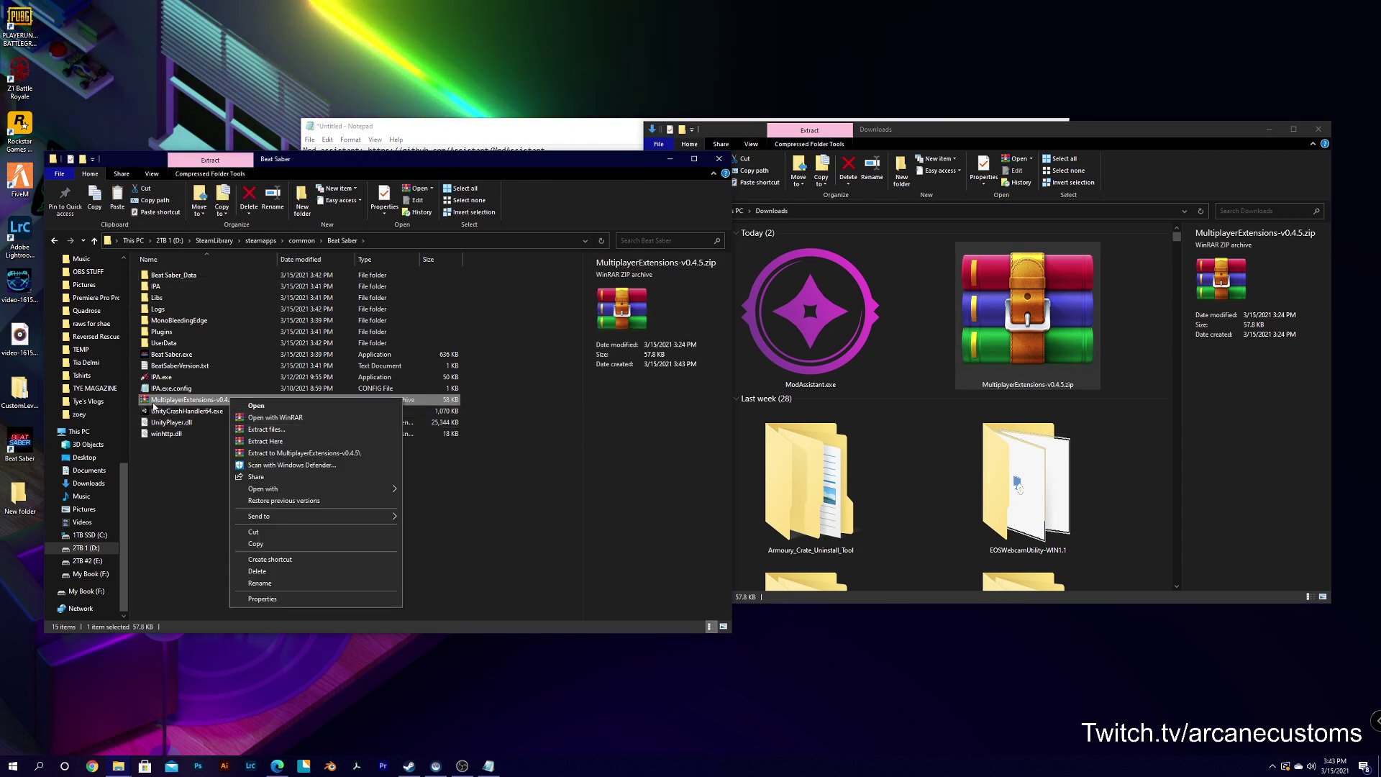
{"action": "left_click", "coordinate": [285, 442]}
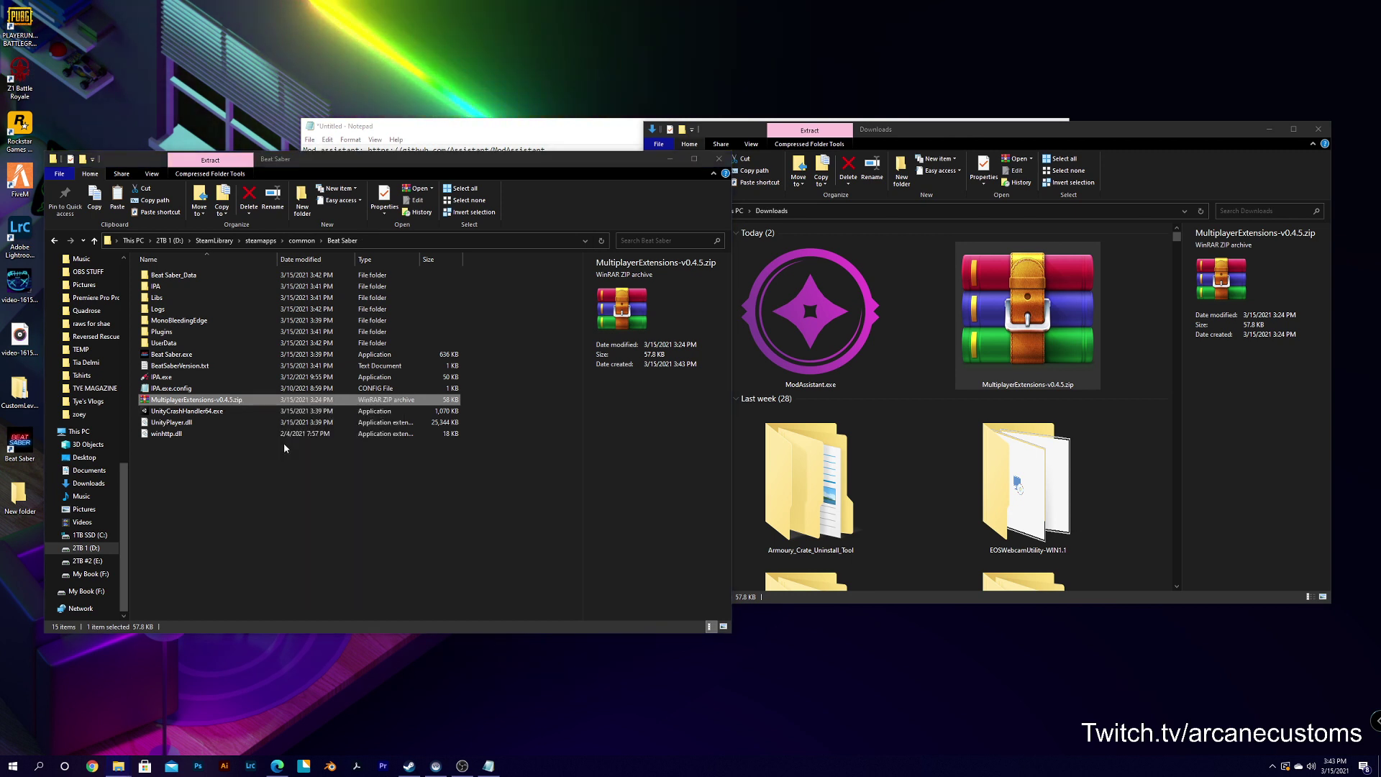
Confirm MultiplayerExtensions.dll is in Plugins, then open the zip in WinRAR to inspect its Plugins folder.
{"action": "double_click", "coordinate": [184, 332]}
{"action": "left_click", "coordinate": [173, 344]}
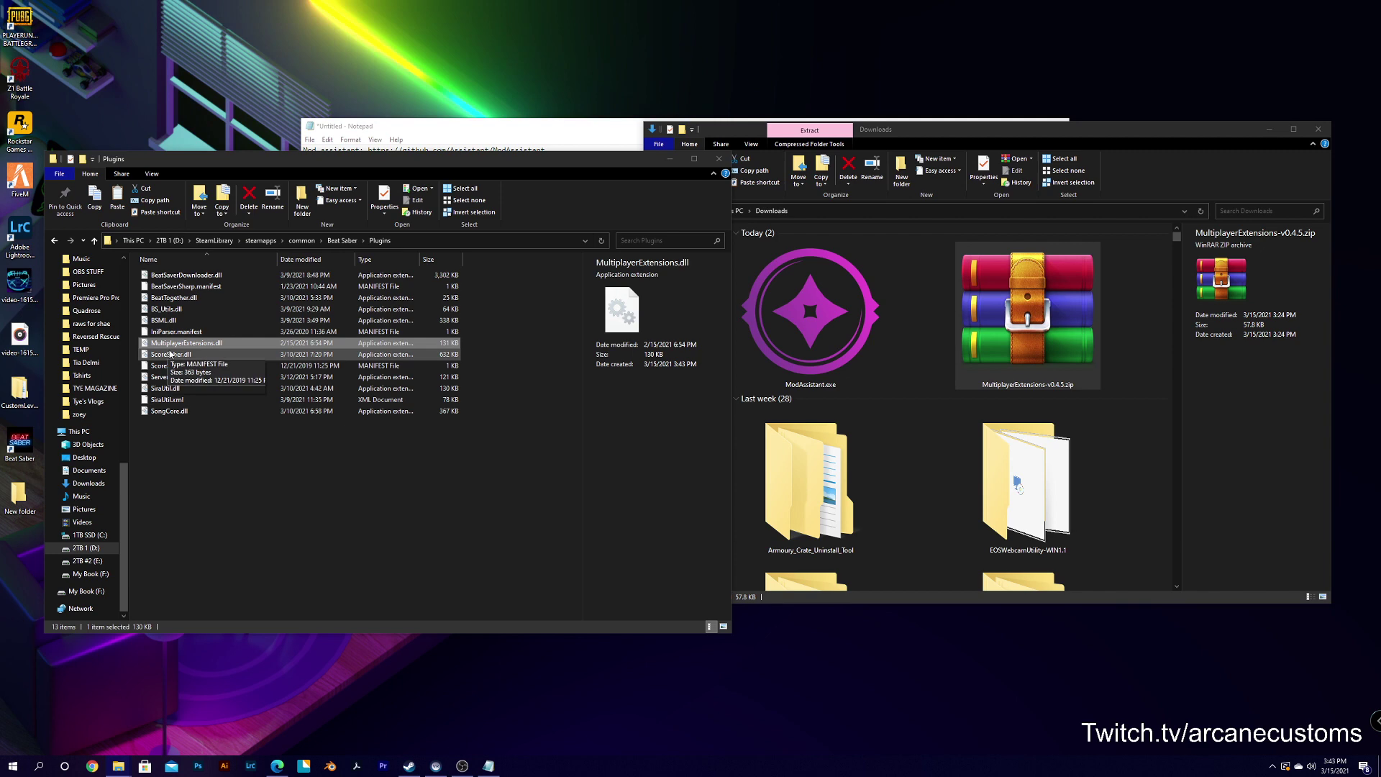
{"action": "left_click", "coordinate": [55, 242]}
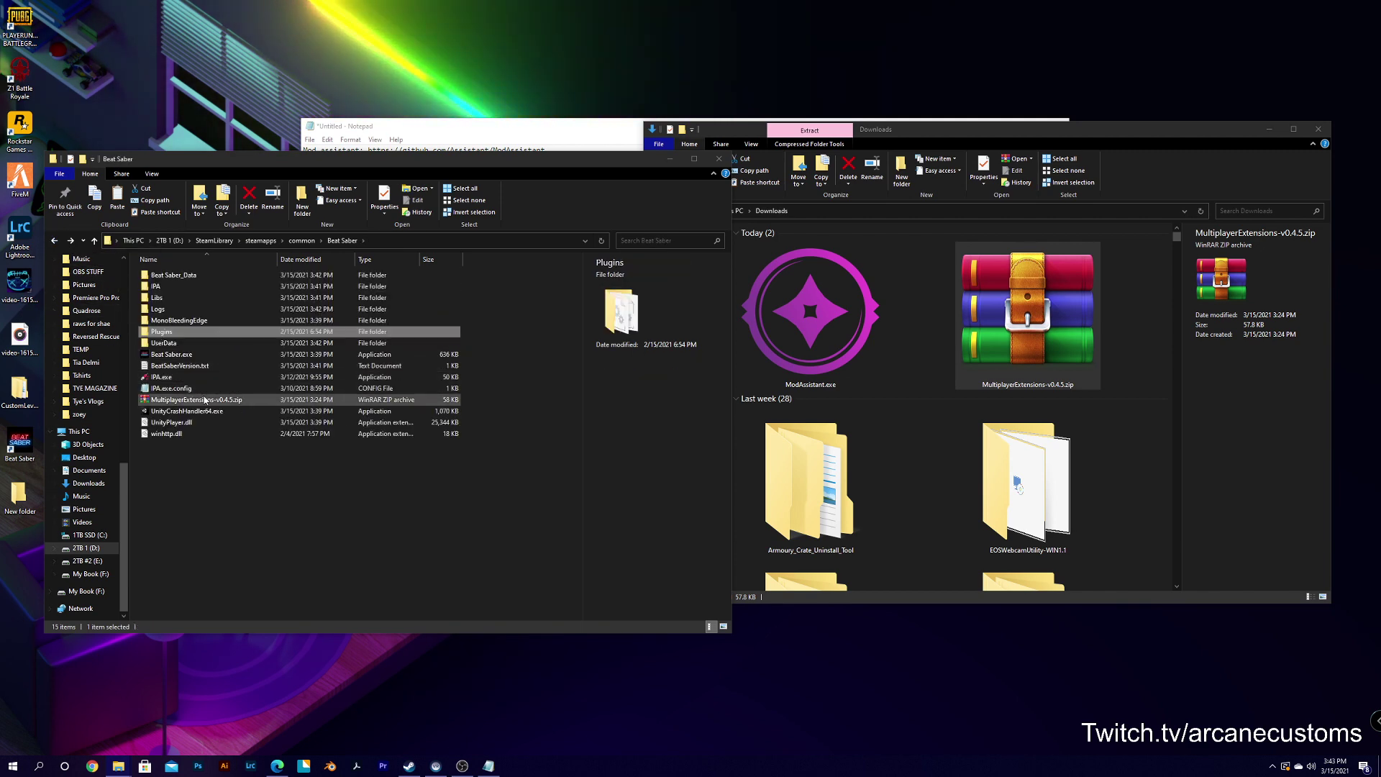
{"action": "double_click", "coordinate": [173, 399]}
{"action": "left_click", "coordinate": [100, 120]}
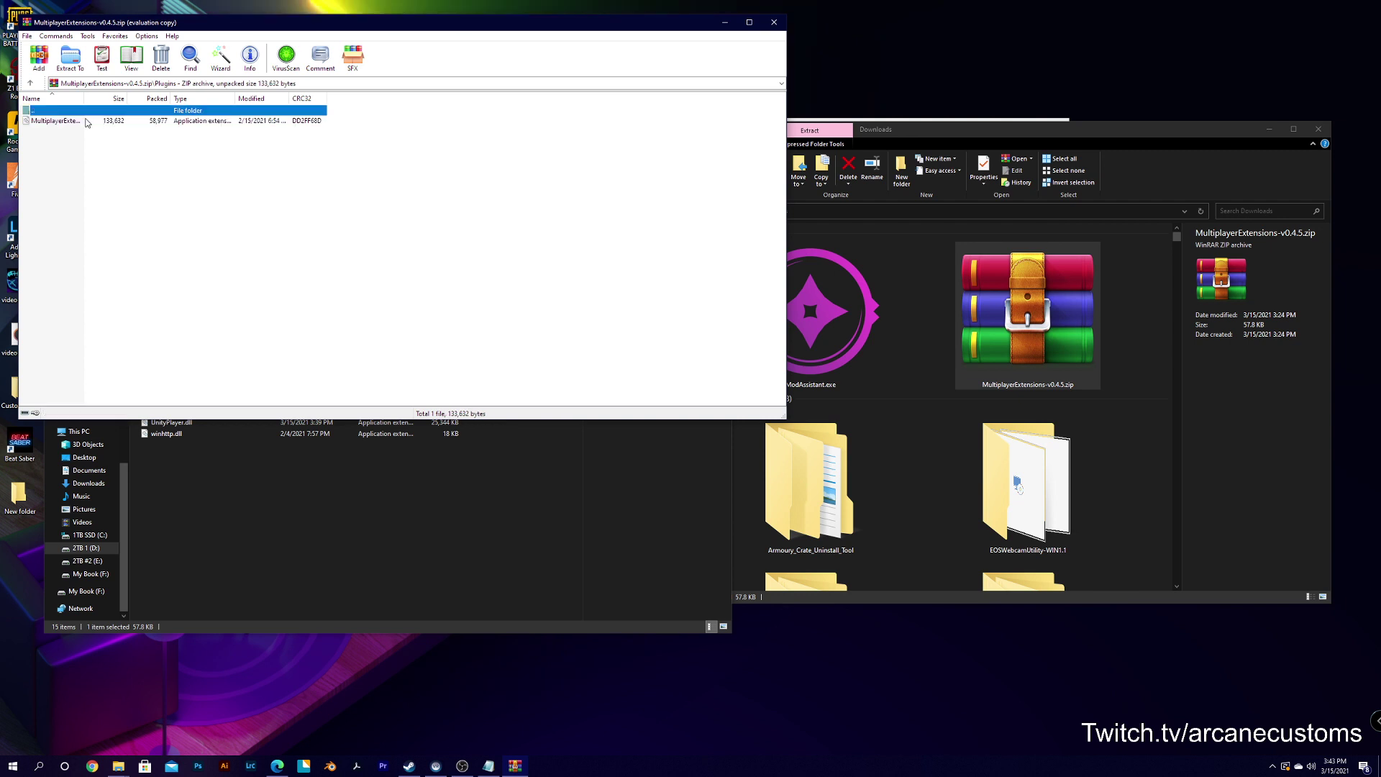
Close WinRAR and the Explorer windows, keeping Notepad's unsaved notes by minimizing it instead.
{"action": "key", "text": "Escape"}
{"action": "left_click", "coordinate": [774, 22]}
{"action": "left_click", "coordinate": [1326, 129]}
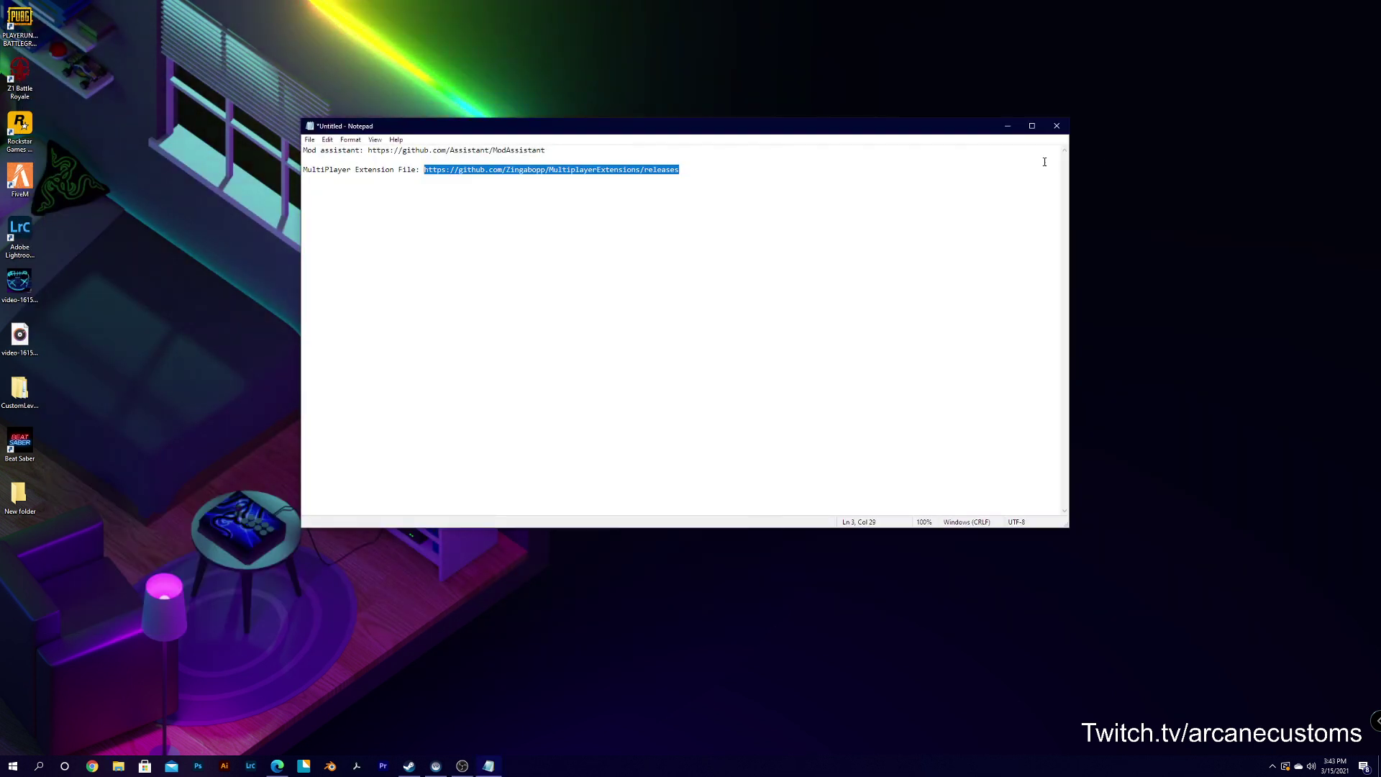
{"action": "left_click", "coordinate": [1060, 127]}
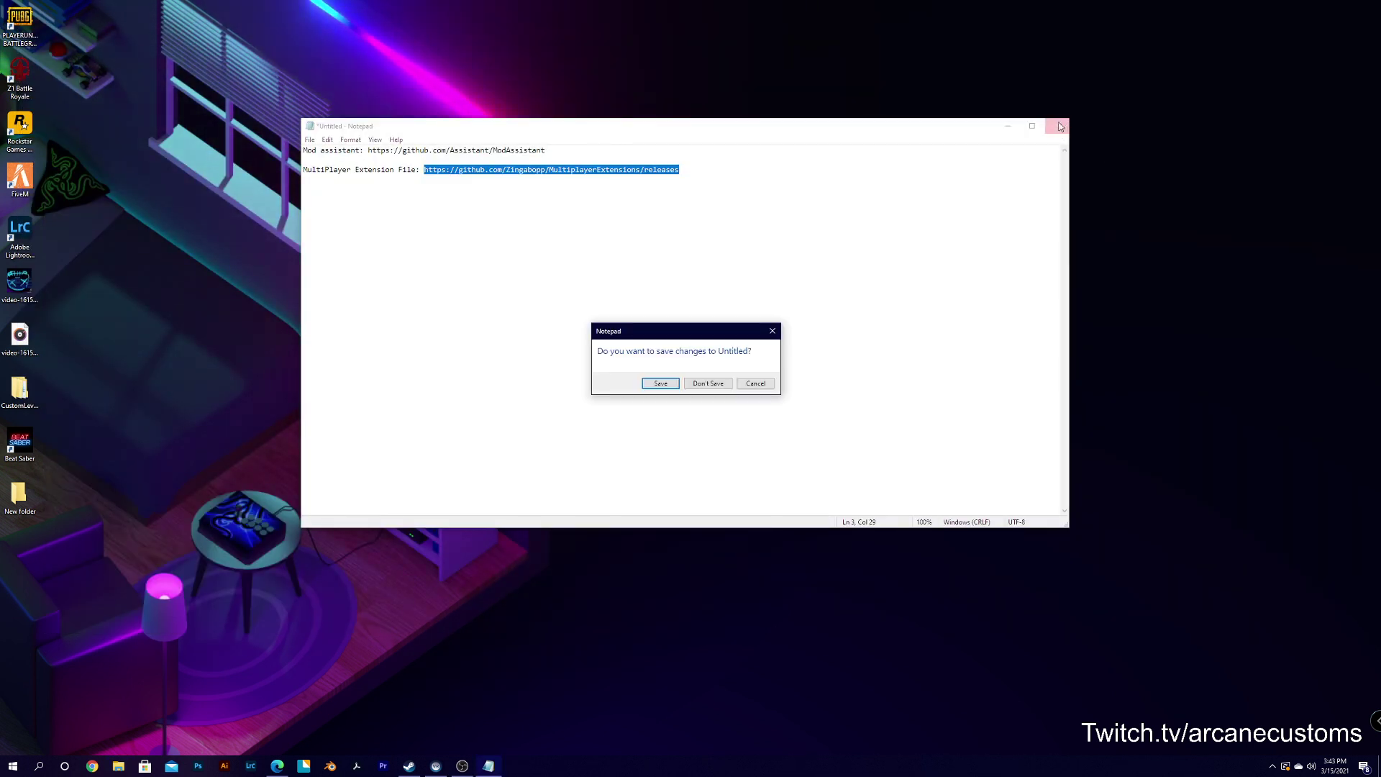
{"action": "left_click", "coordinate": [754, 383]}
{"action": "left_click", "coordinate": [1015, 131]}
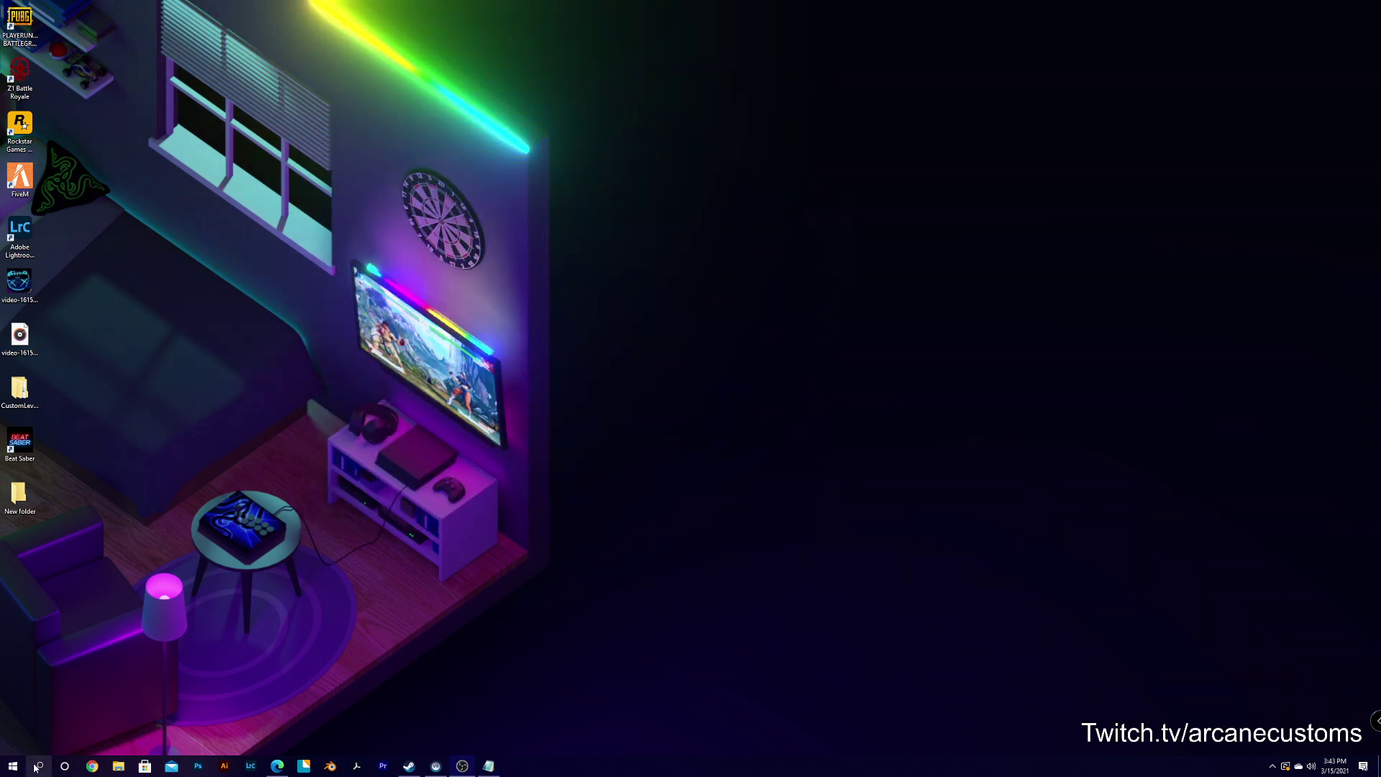
Launch Beat Saber from a Start search for 'bea', then quit it with Alt+F4.
{"action": "left_click", "coordinate": [39, 765]}
{"action": "type", "text": "beat"}
{"action": "key", "text": "Return"}
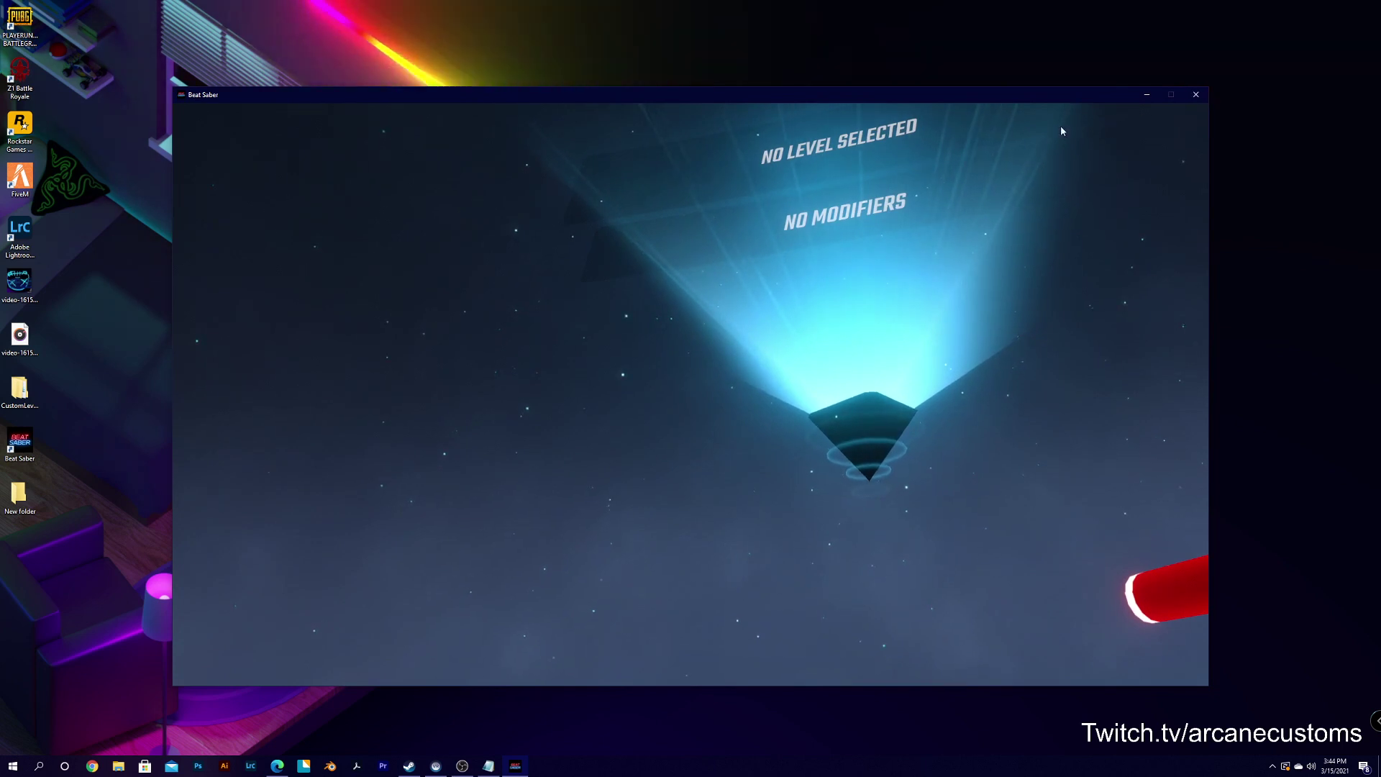
{"action": "key", "text": "alt+F4"}
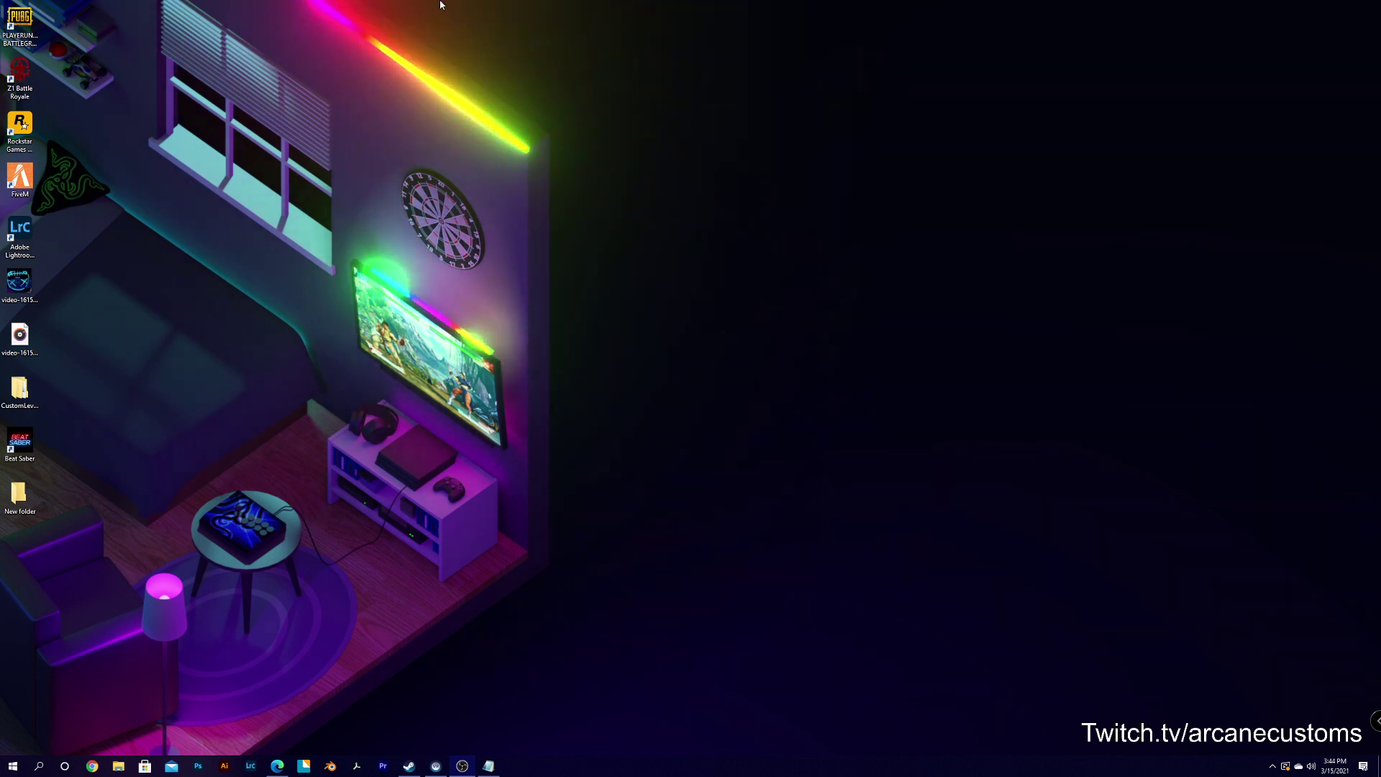
{"action": "left_click_drag", "start_coordinate": [441, 5], "coordinate": [314, 543]}
{"action": "left_click_drag", "start_coordinate": [773, 11], "coordinate": [579, 266]}
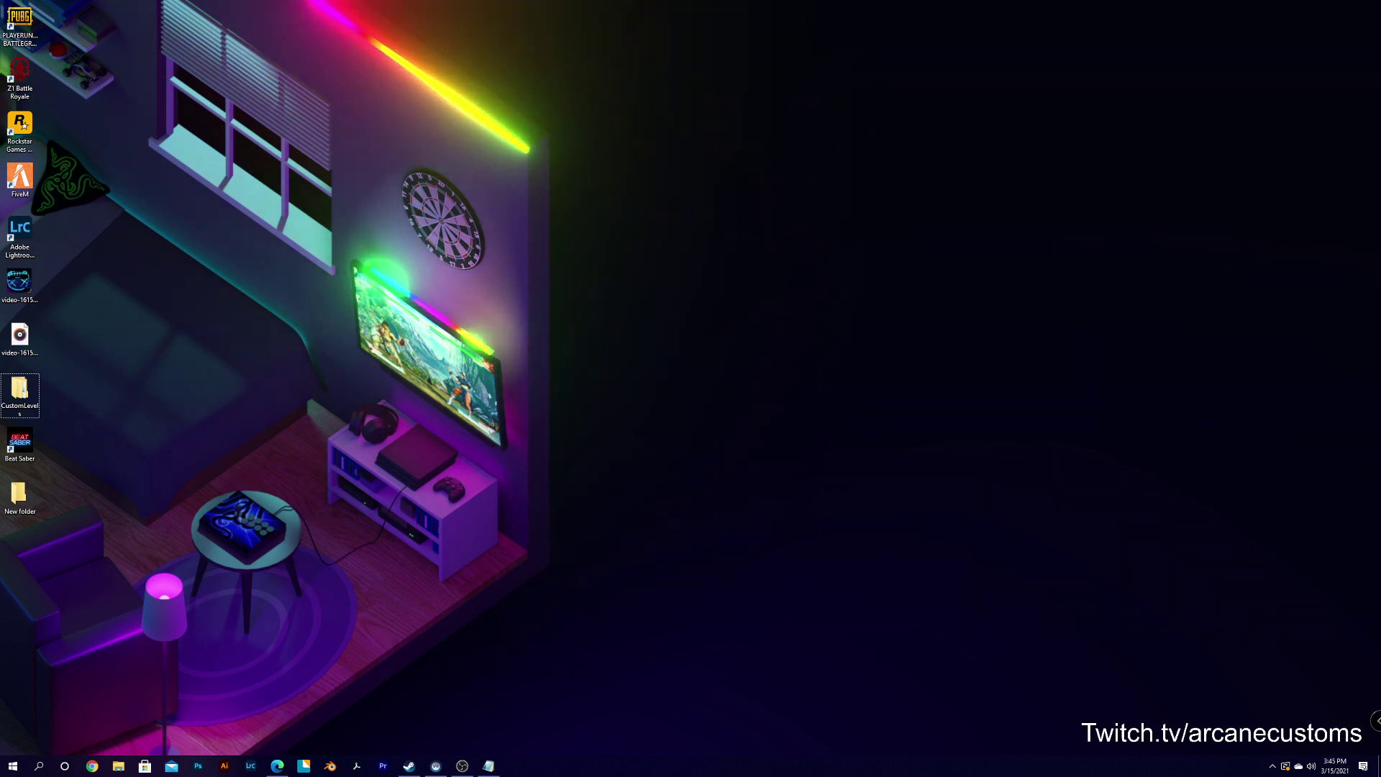